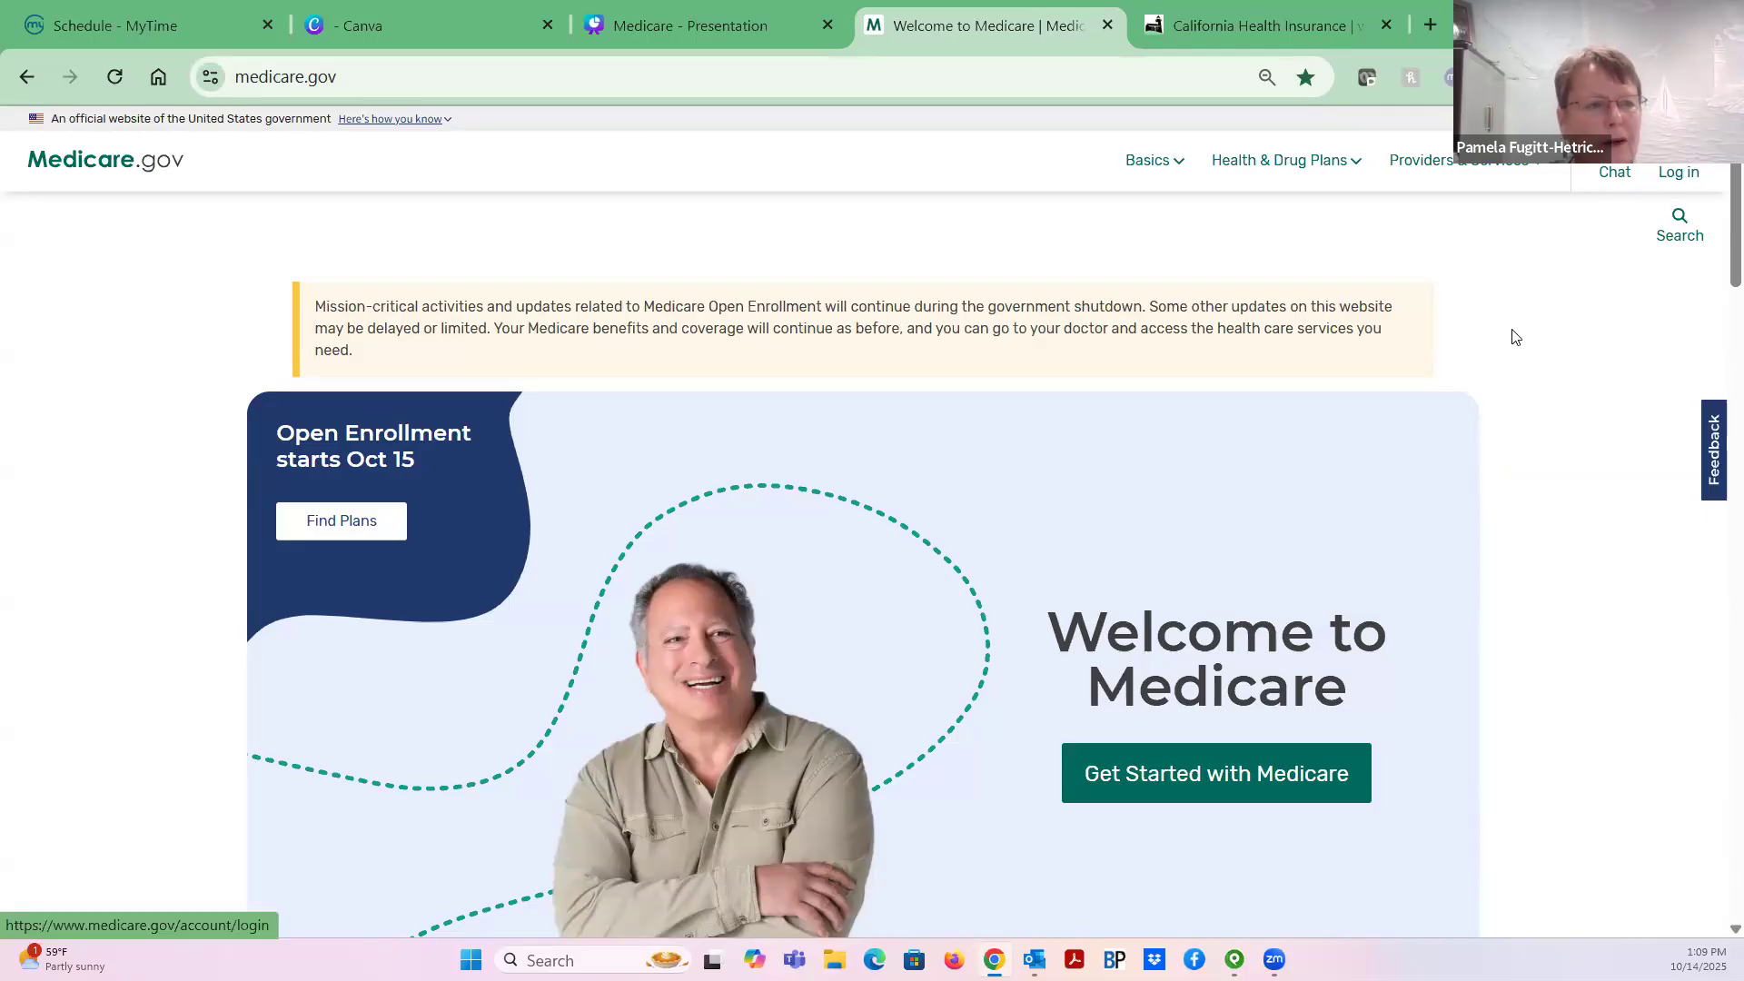
Open the login page, enter the account username, choose to save it for next time and continue to the password stage
{"action": "left_click", "coordinate": [1679, 174]}
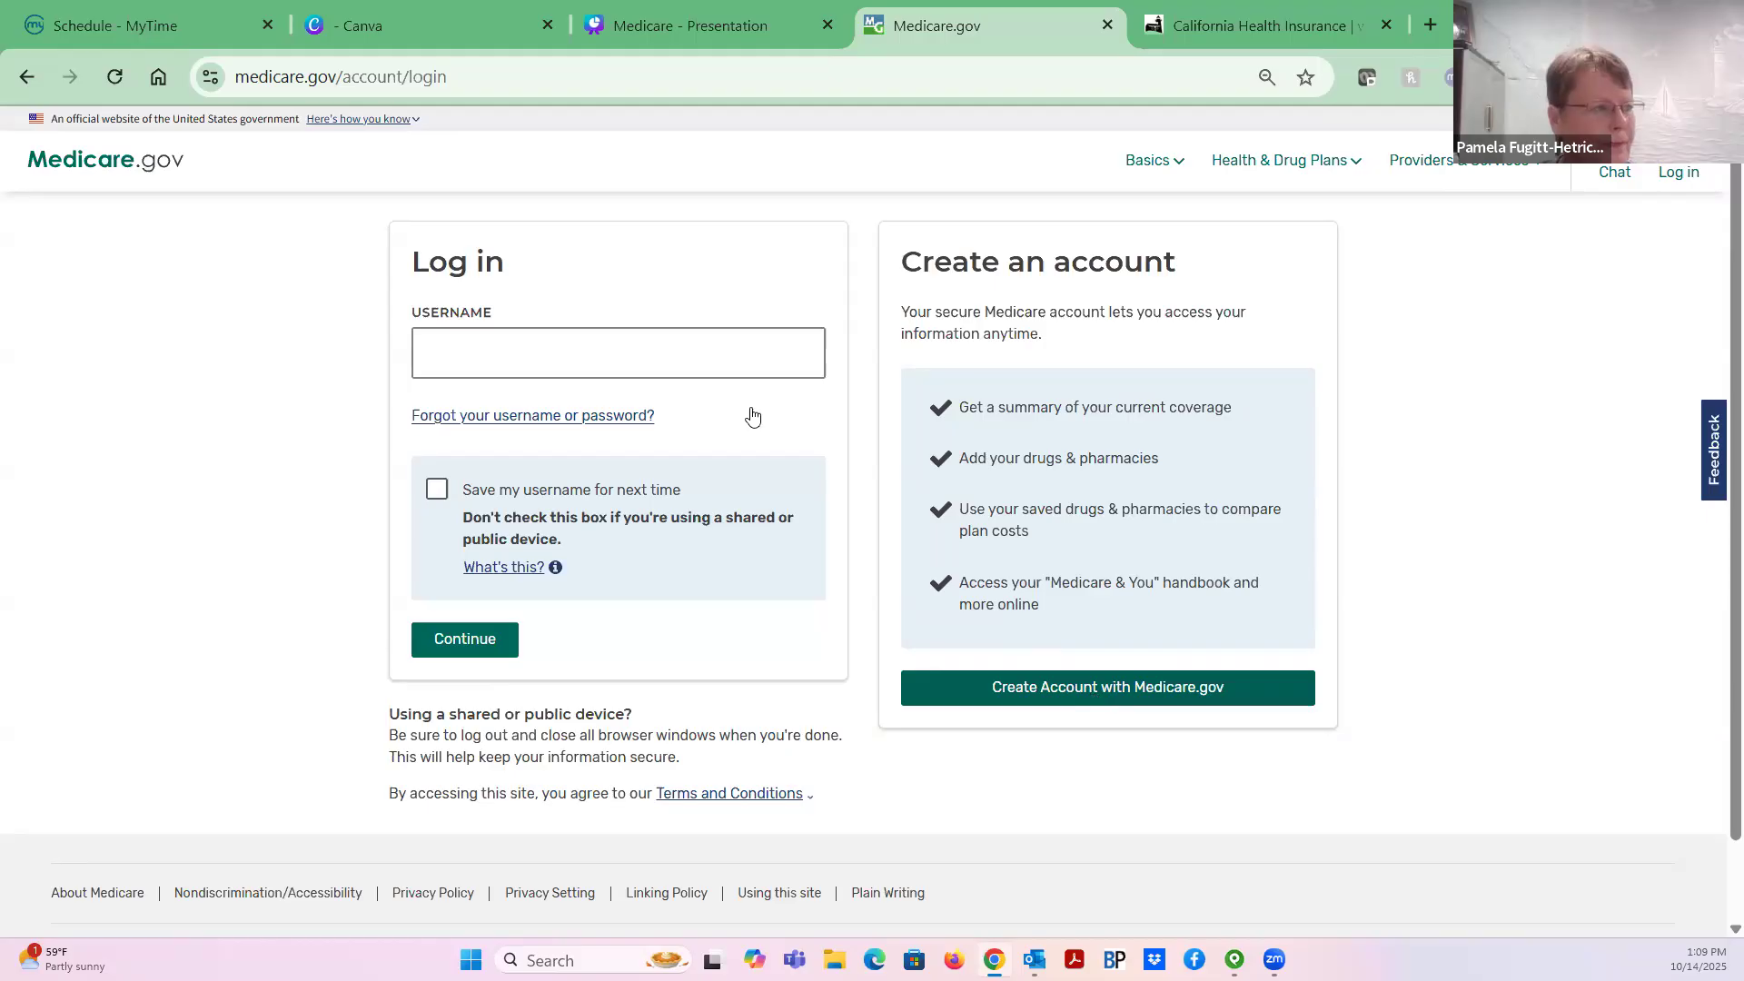
{"action": "left_click", "coordinate": [718, 358]}
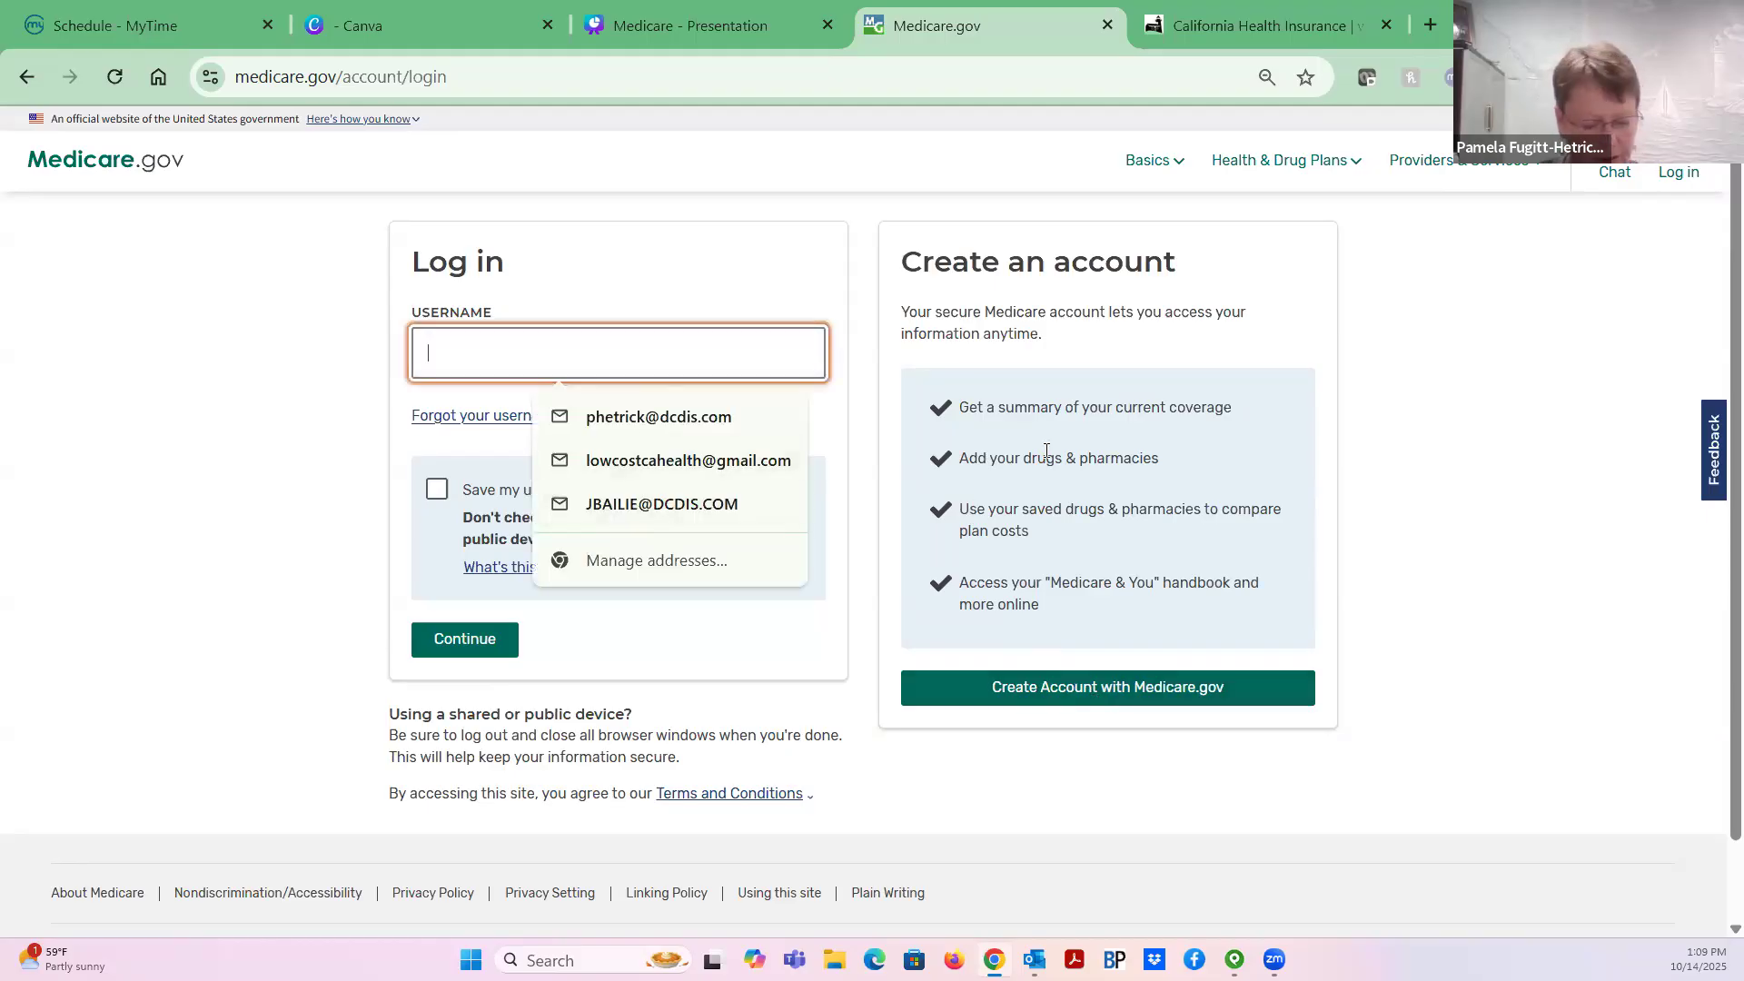
{"action": "type", "text": "tol"}
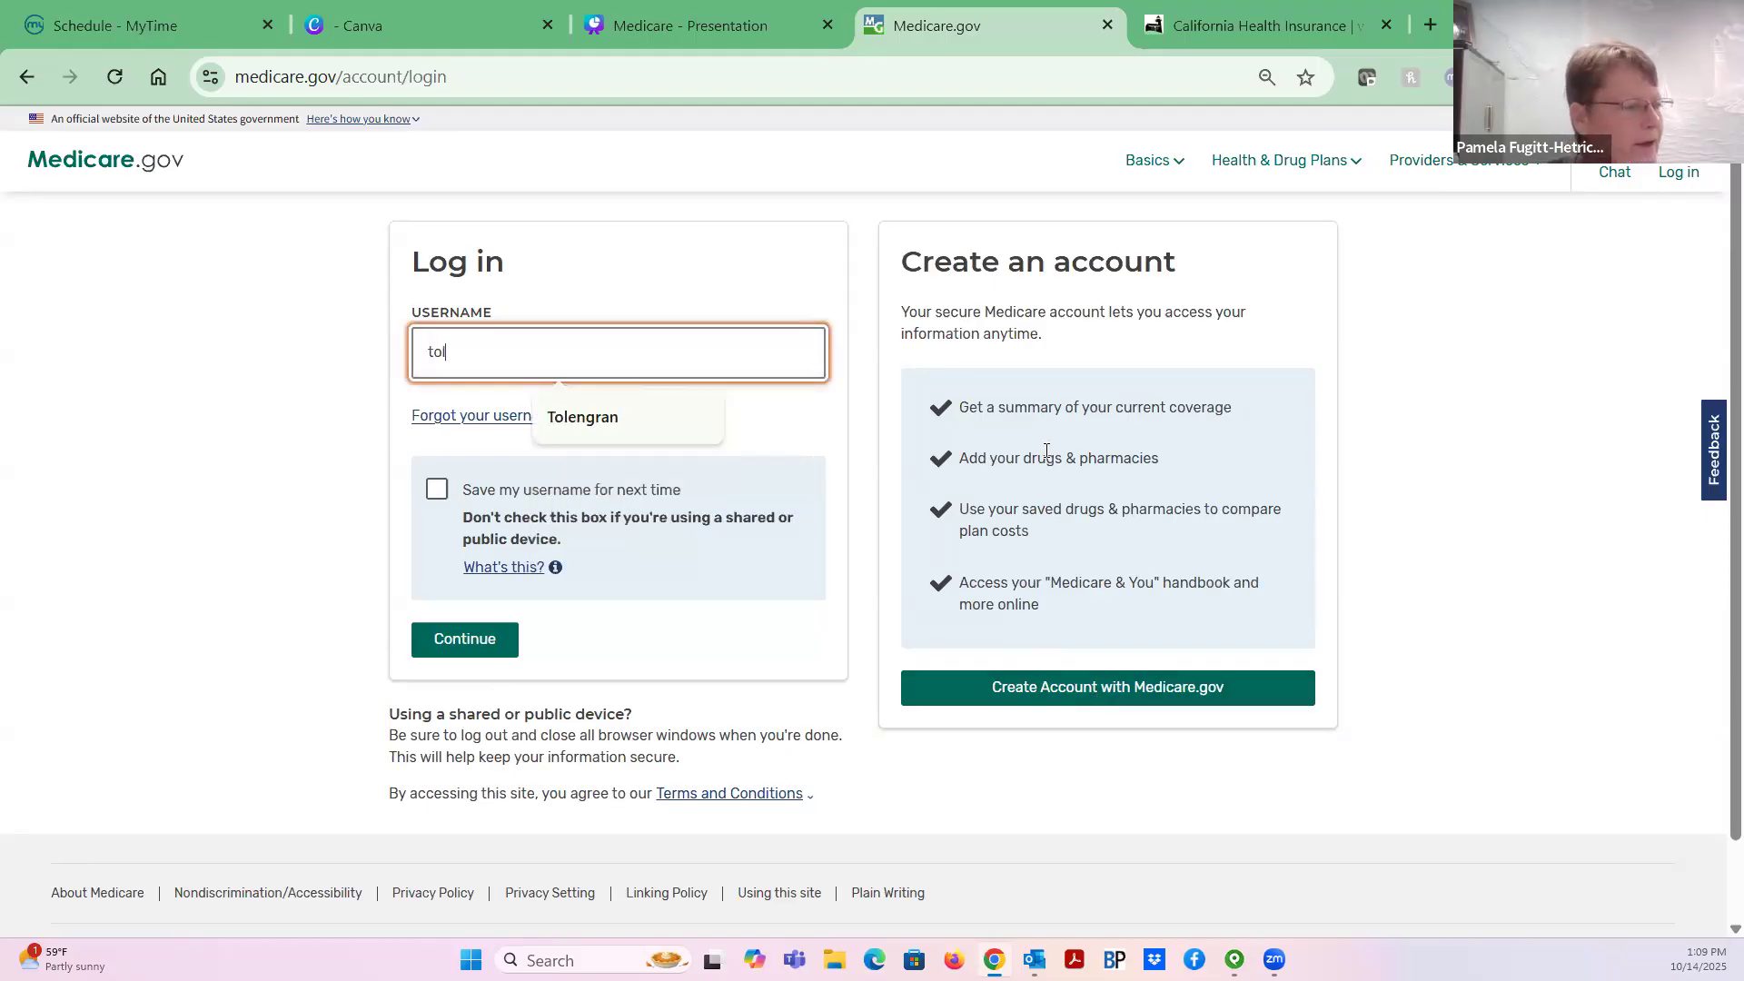
{"action": "left_click", "coordinate": [564, 417]}
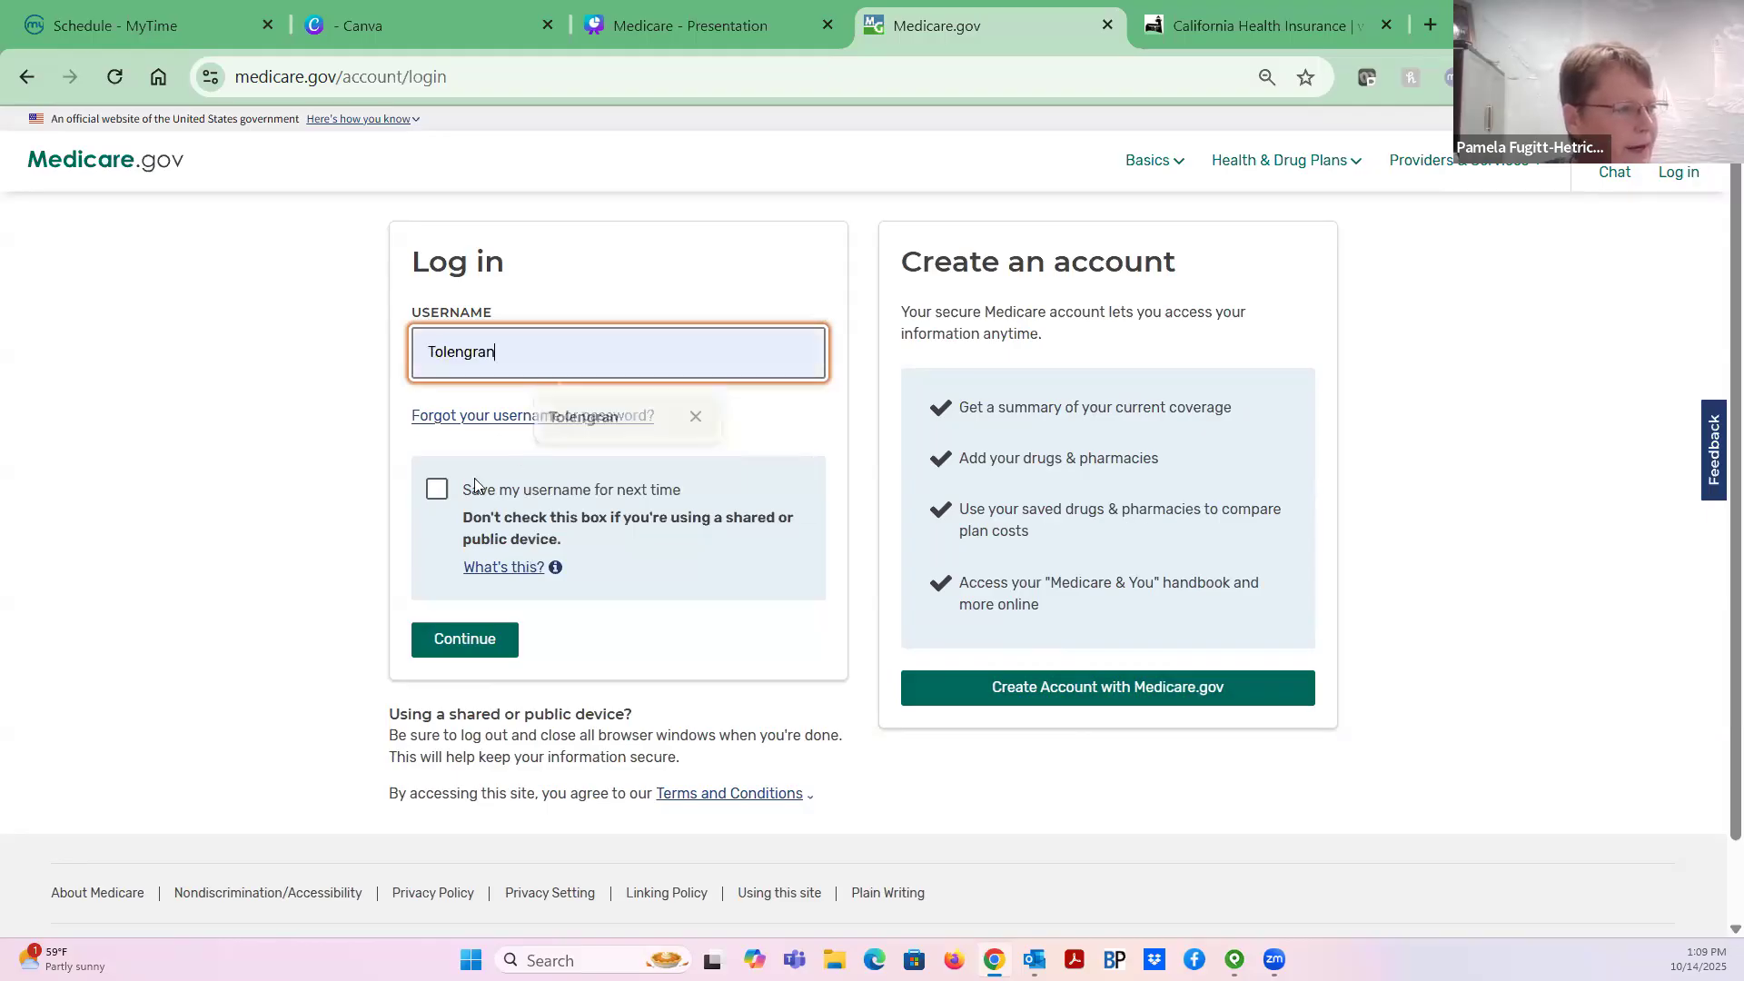
{"action": "left_click", "coordinate": [436, 489]}
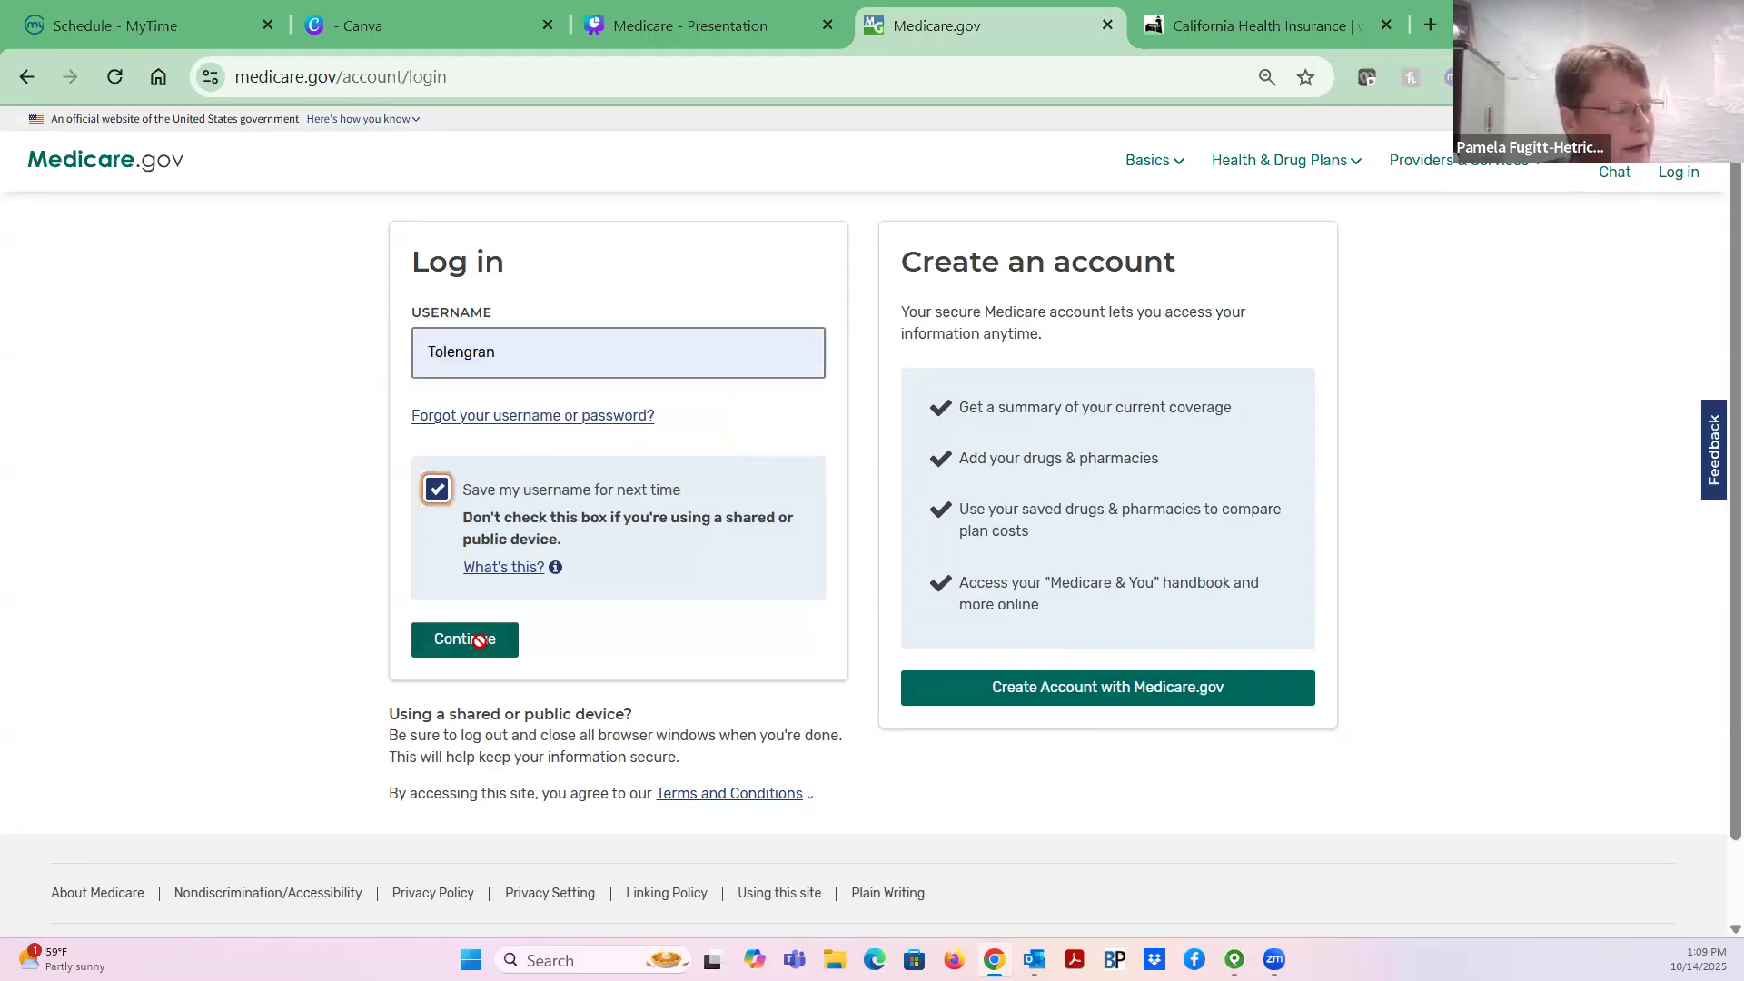
{"action": "left_click", "coordinate": [478, 640]}
Enter the account password and try to log in
{"action": "left_click", "coordinate": [542, 457]}
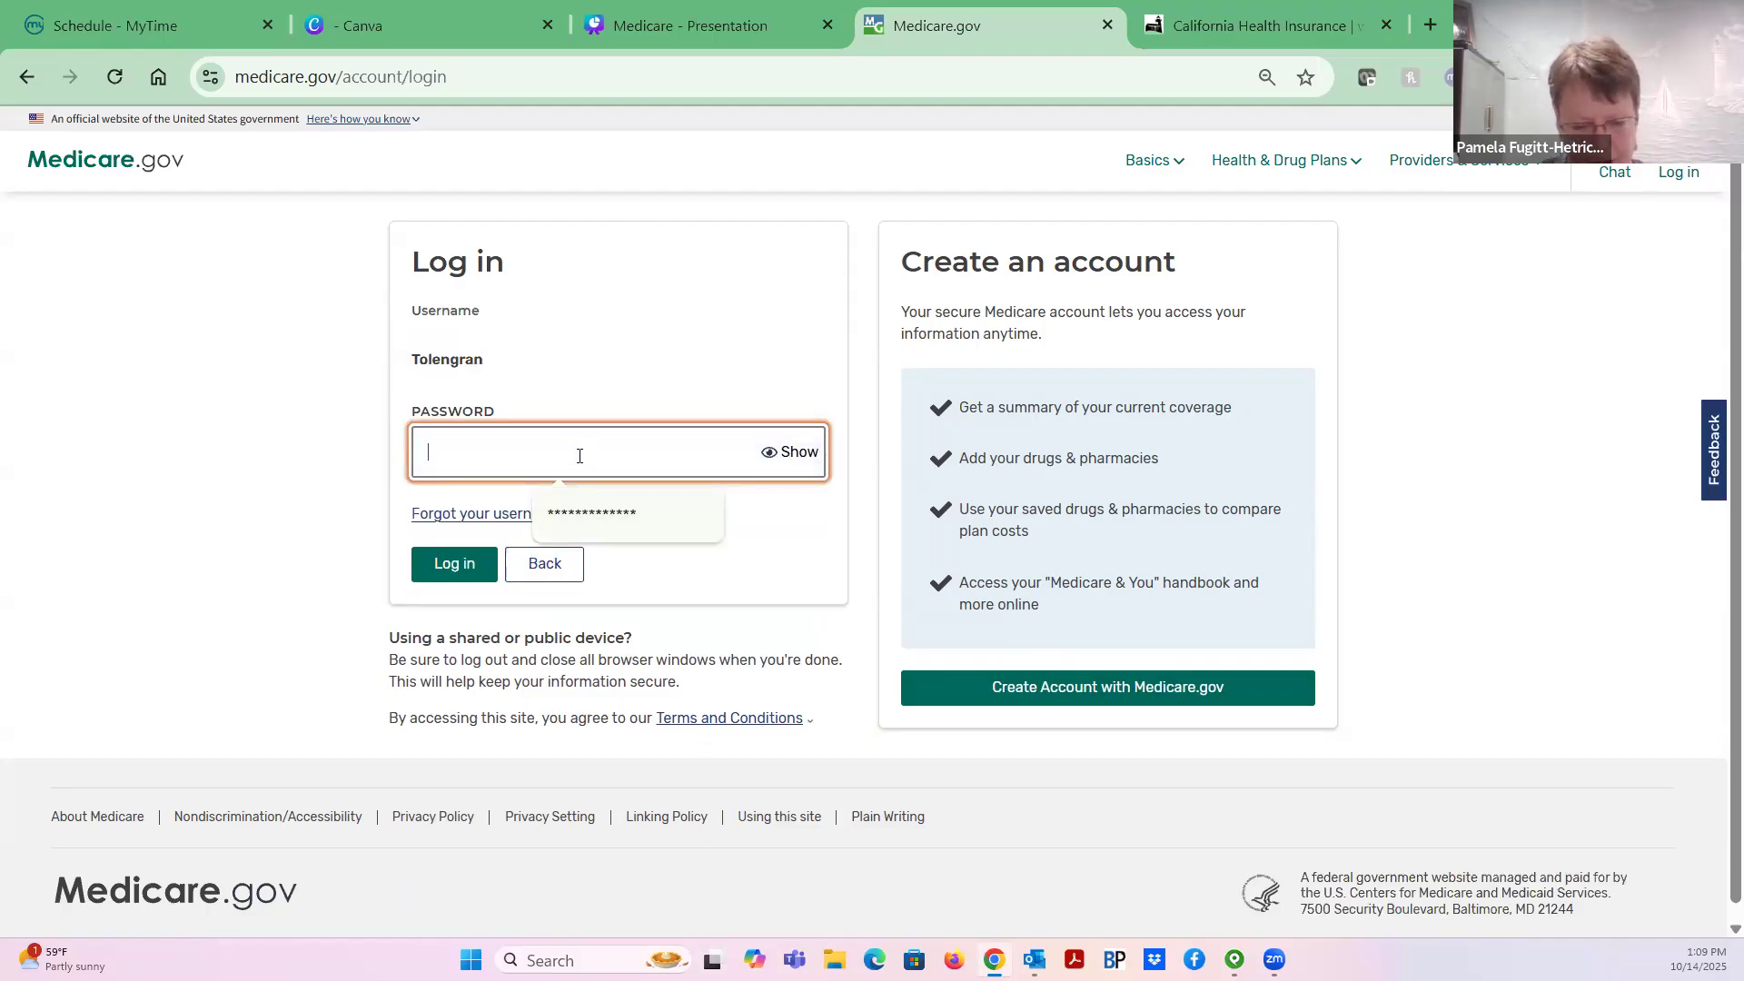
{"action": "type", "text": "••••••••"}
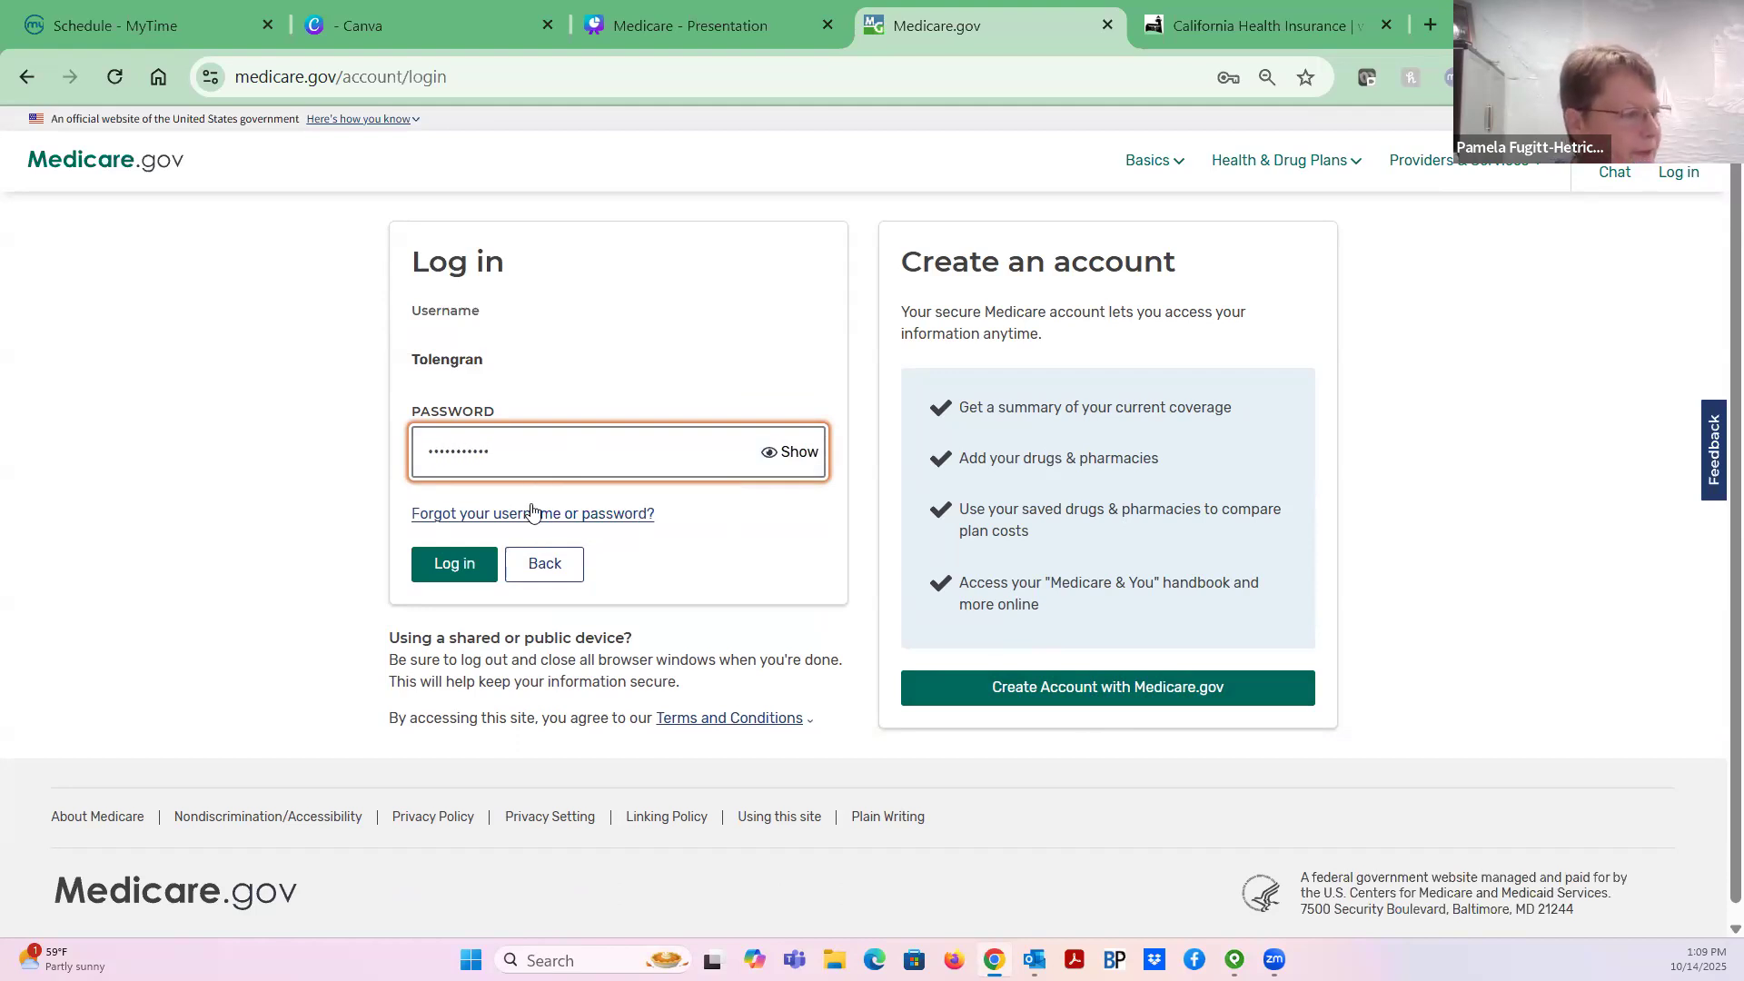
{"action": "left_click", "coordinate": [441, 563]}
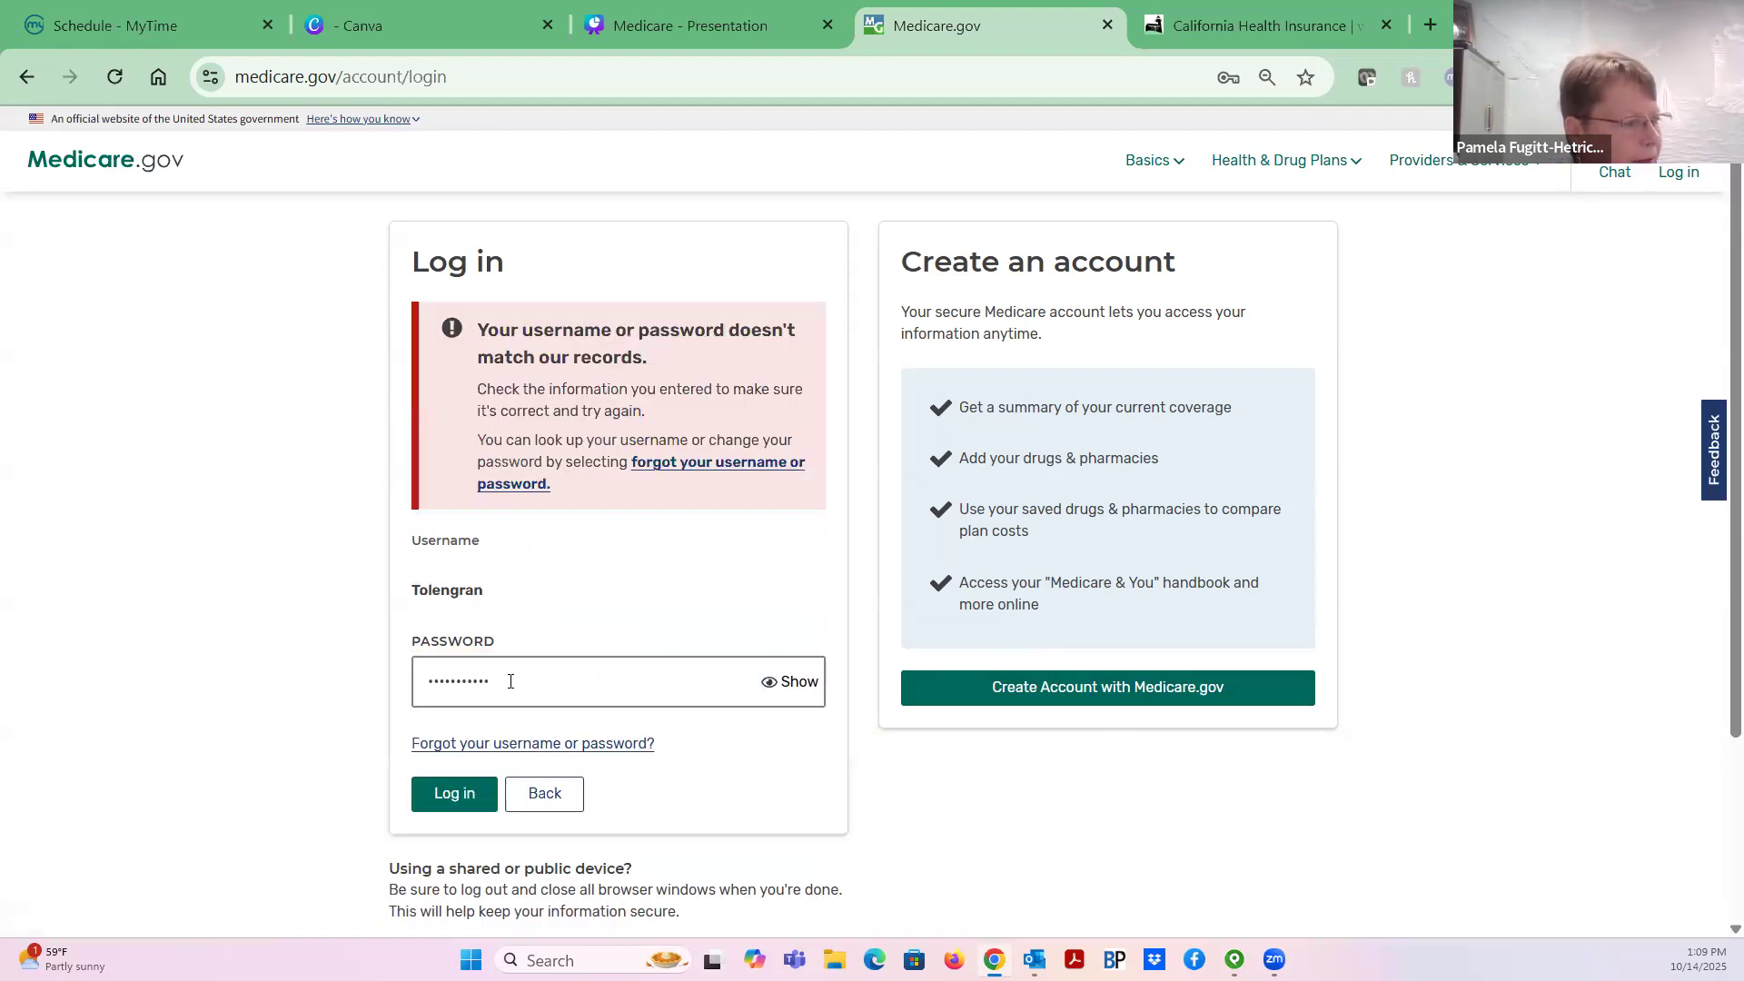
Reveal the entered password, insert the missing digits and try to log in again
{"action": "left_click", "coordinate": [603, 681]}
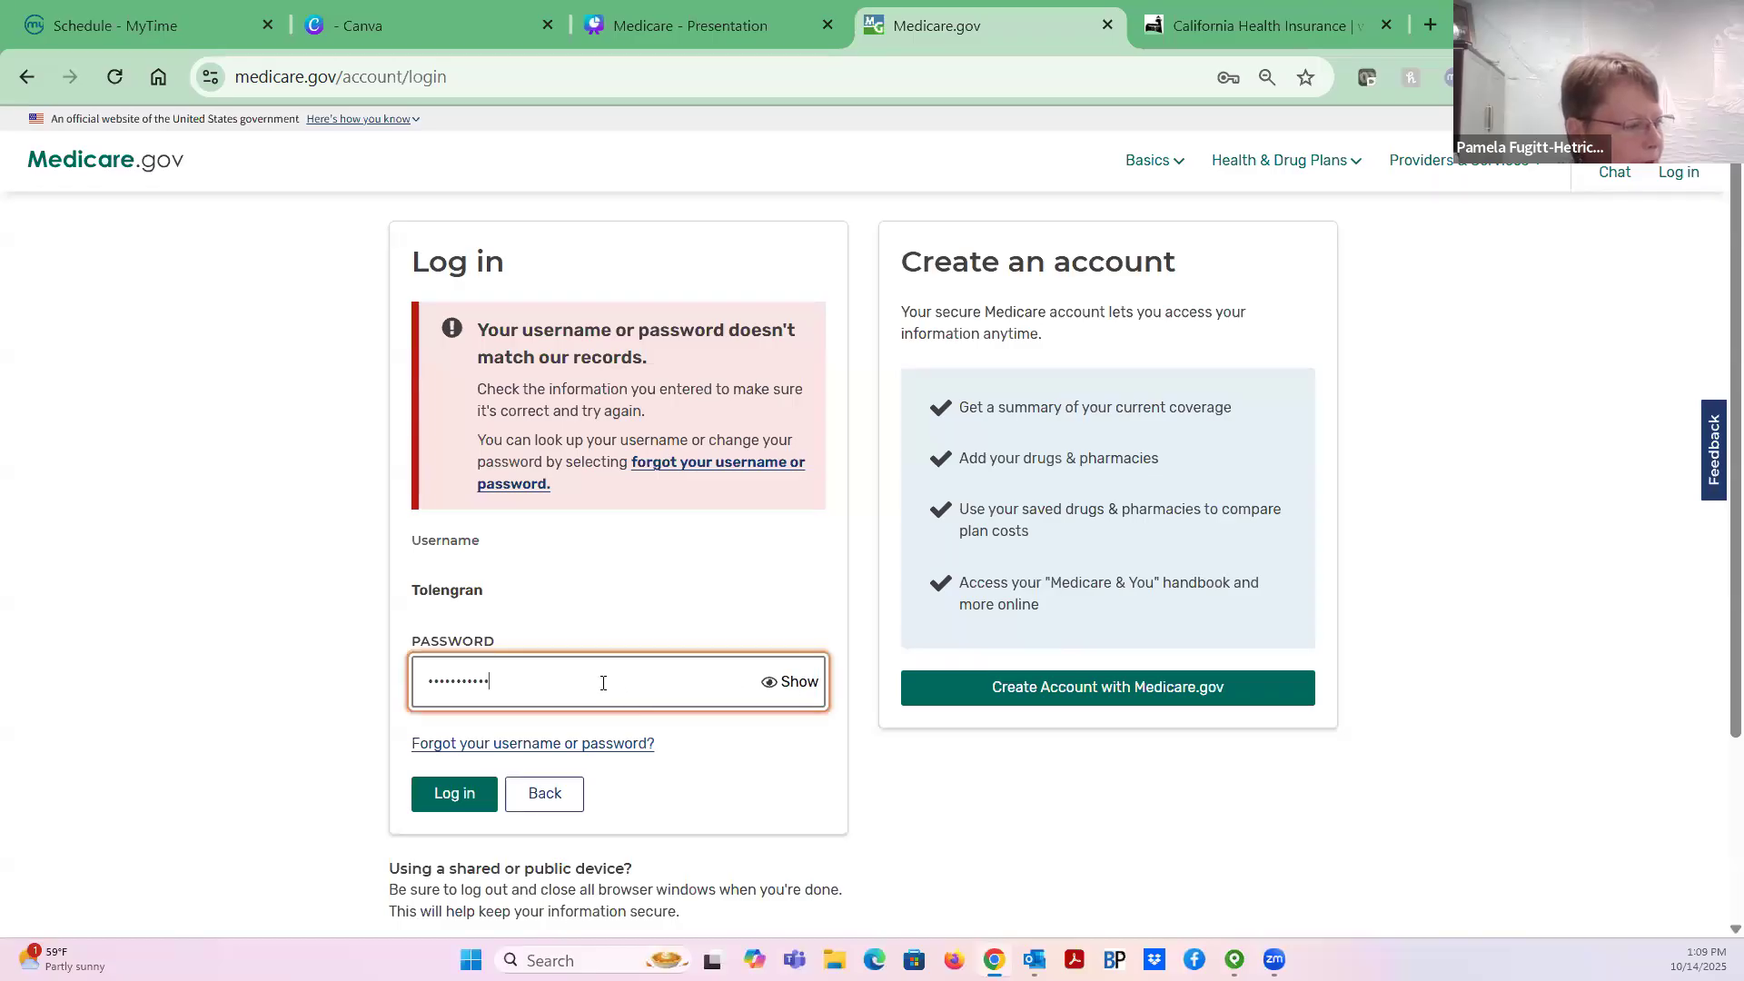
{"action": "left_click", "coordinate": [786, 683]}
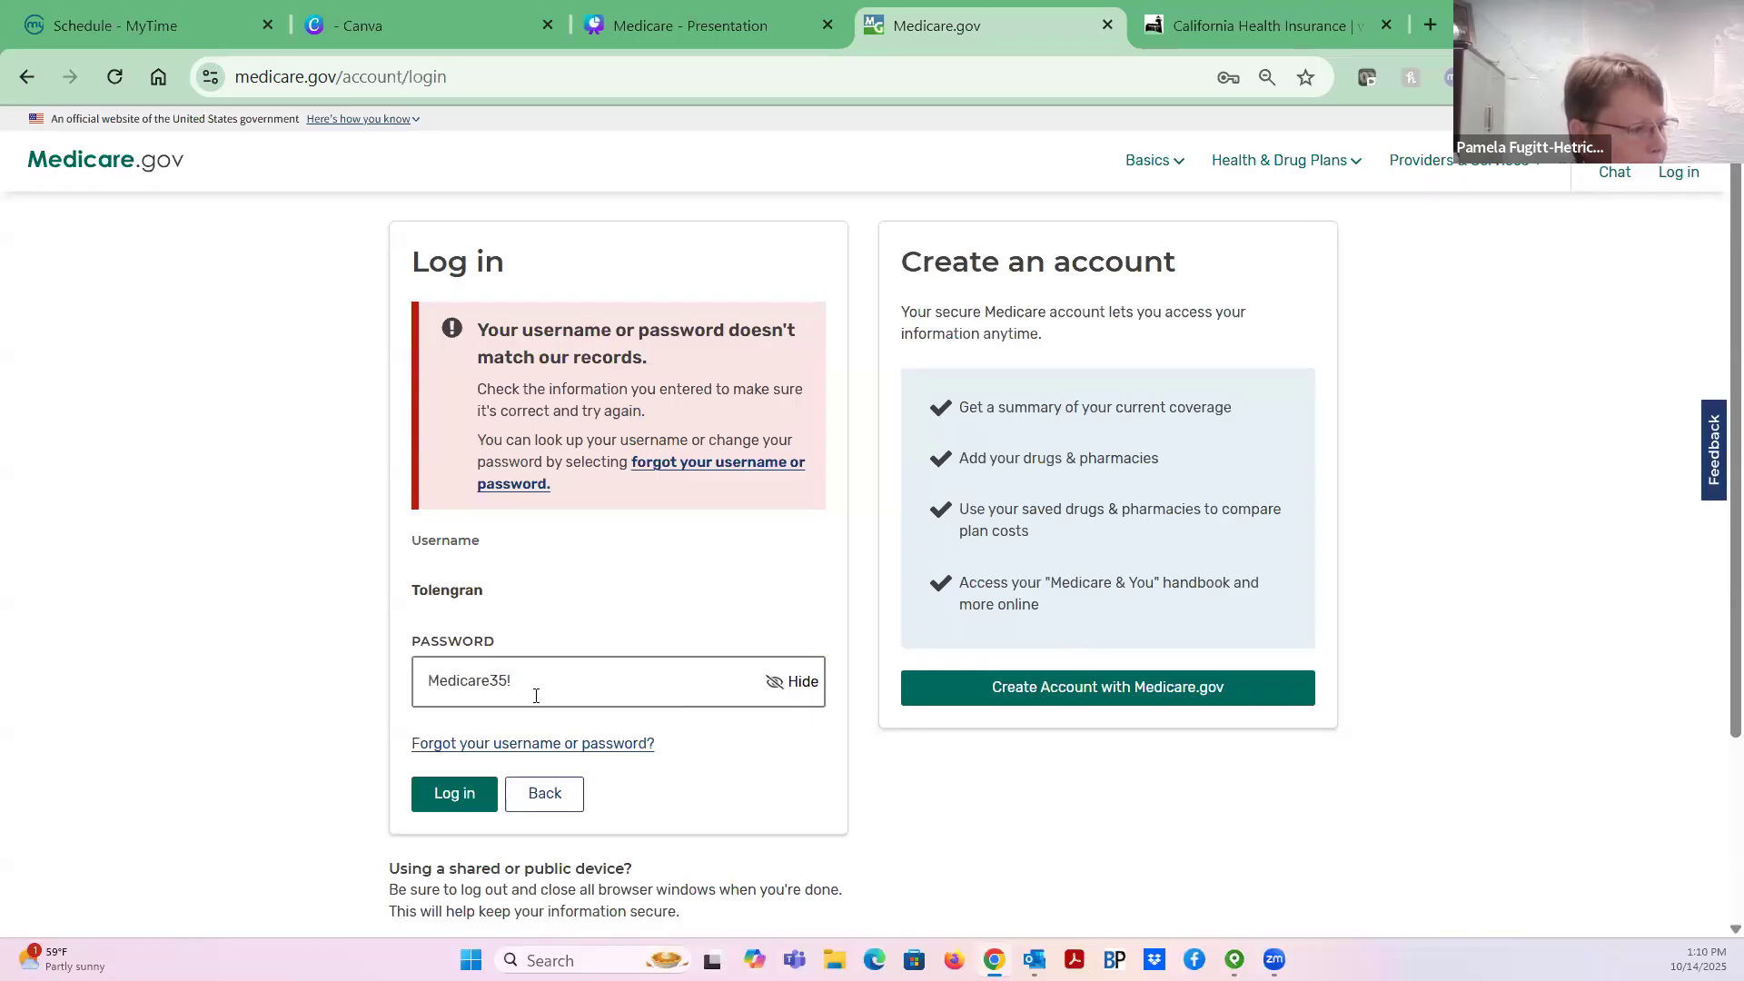
{"action": "left_click", "coordinate": [542, 684]}
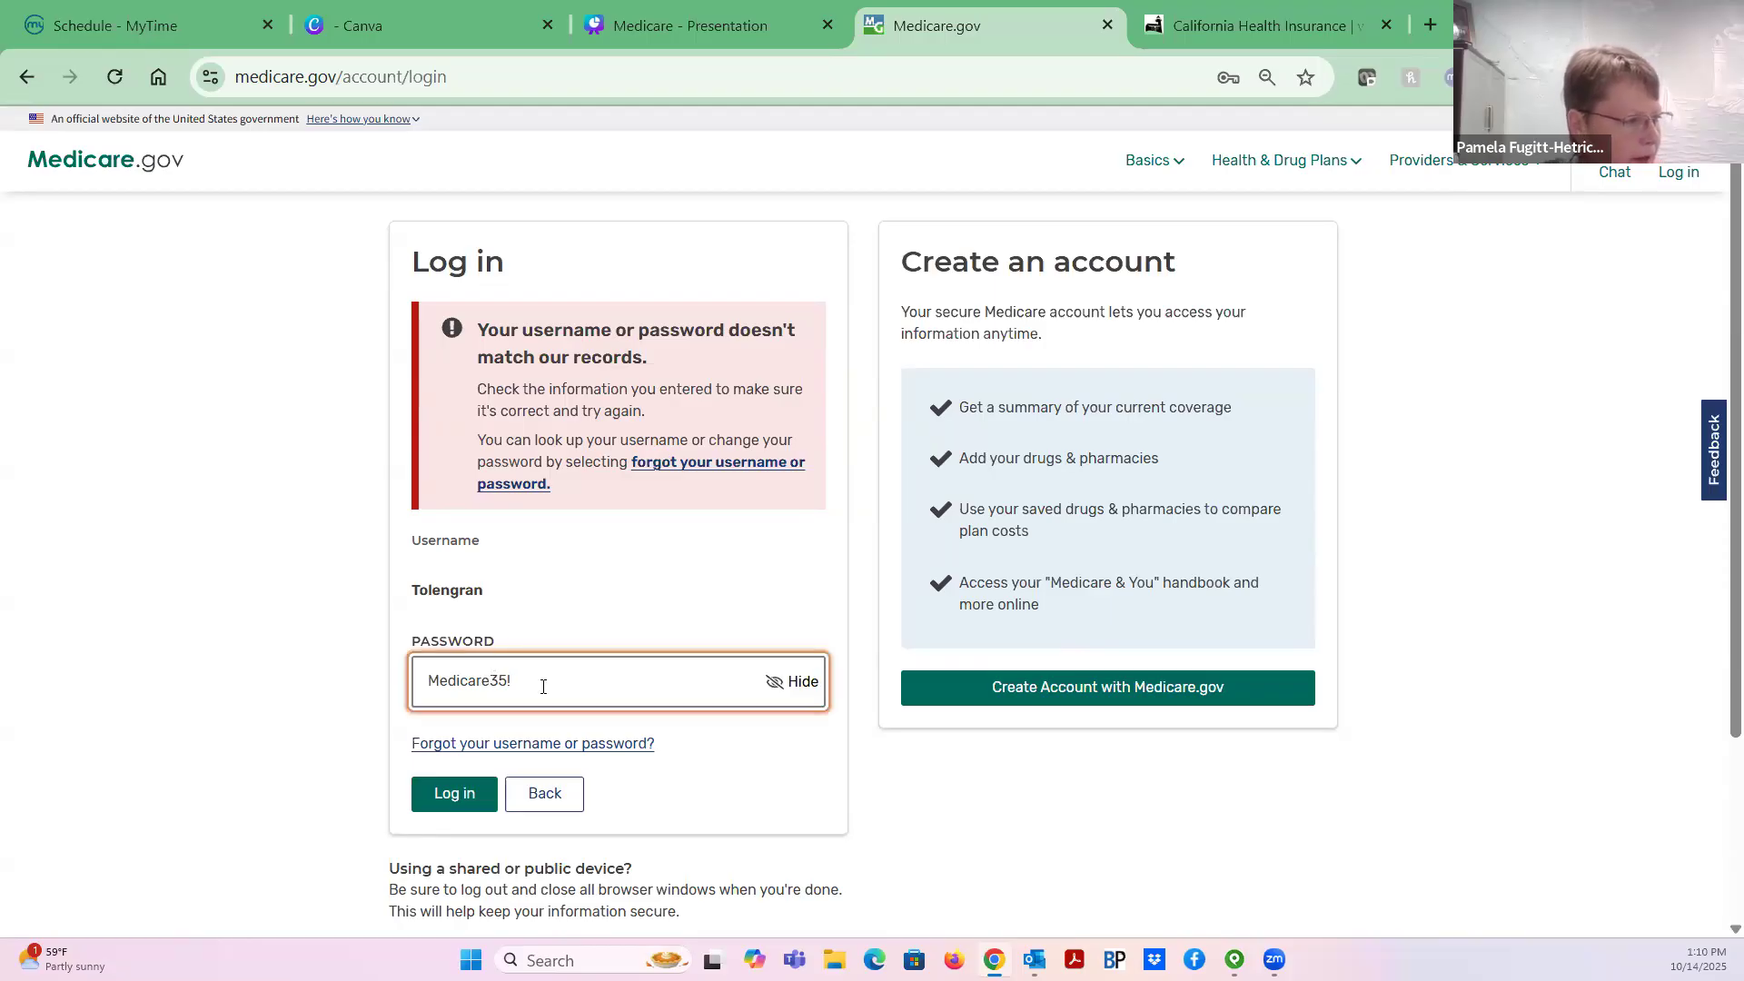
{"action": "type", "text": "19"}
{"action": "left_click", "coordinate": [468, 798]}
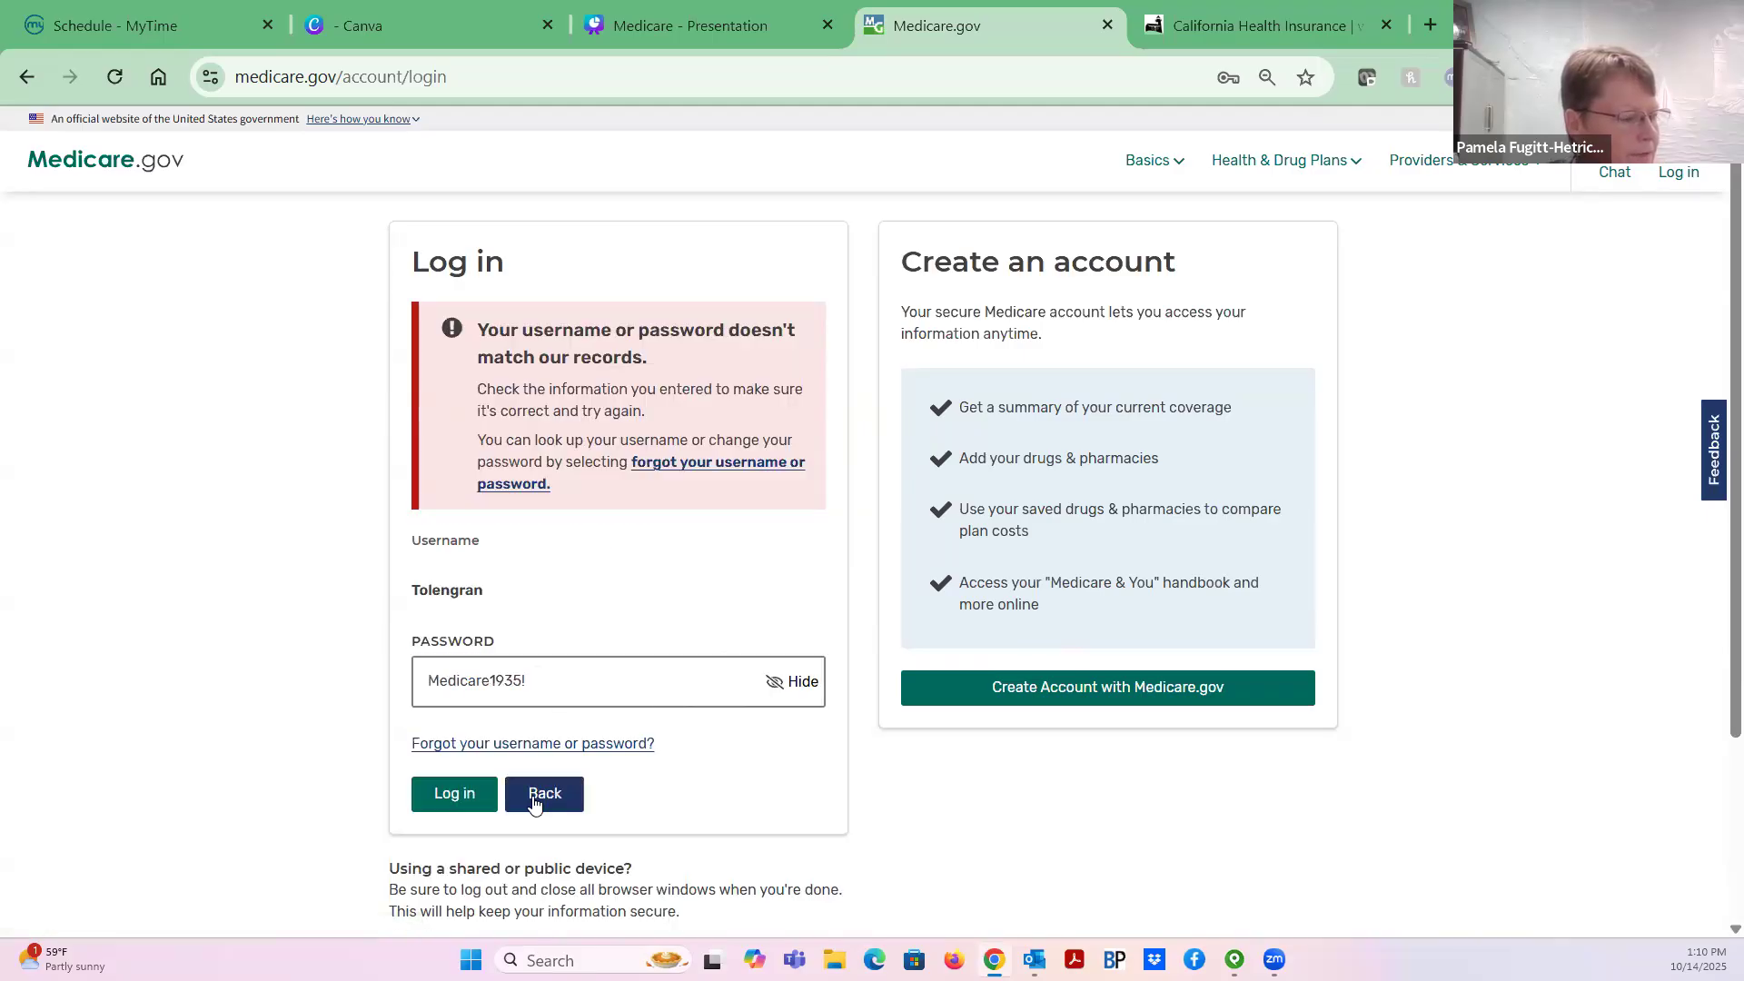
Return to the username stage, clear the username, fill it in again from the saved suggestion and continue
{"action": "left_click", "coordinate": [551, 805]}
{"action": "left_click", "coordinate": [584, 572]}
{"action": "left_click", "coordinate": [960, 833]}
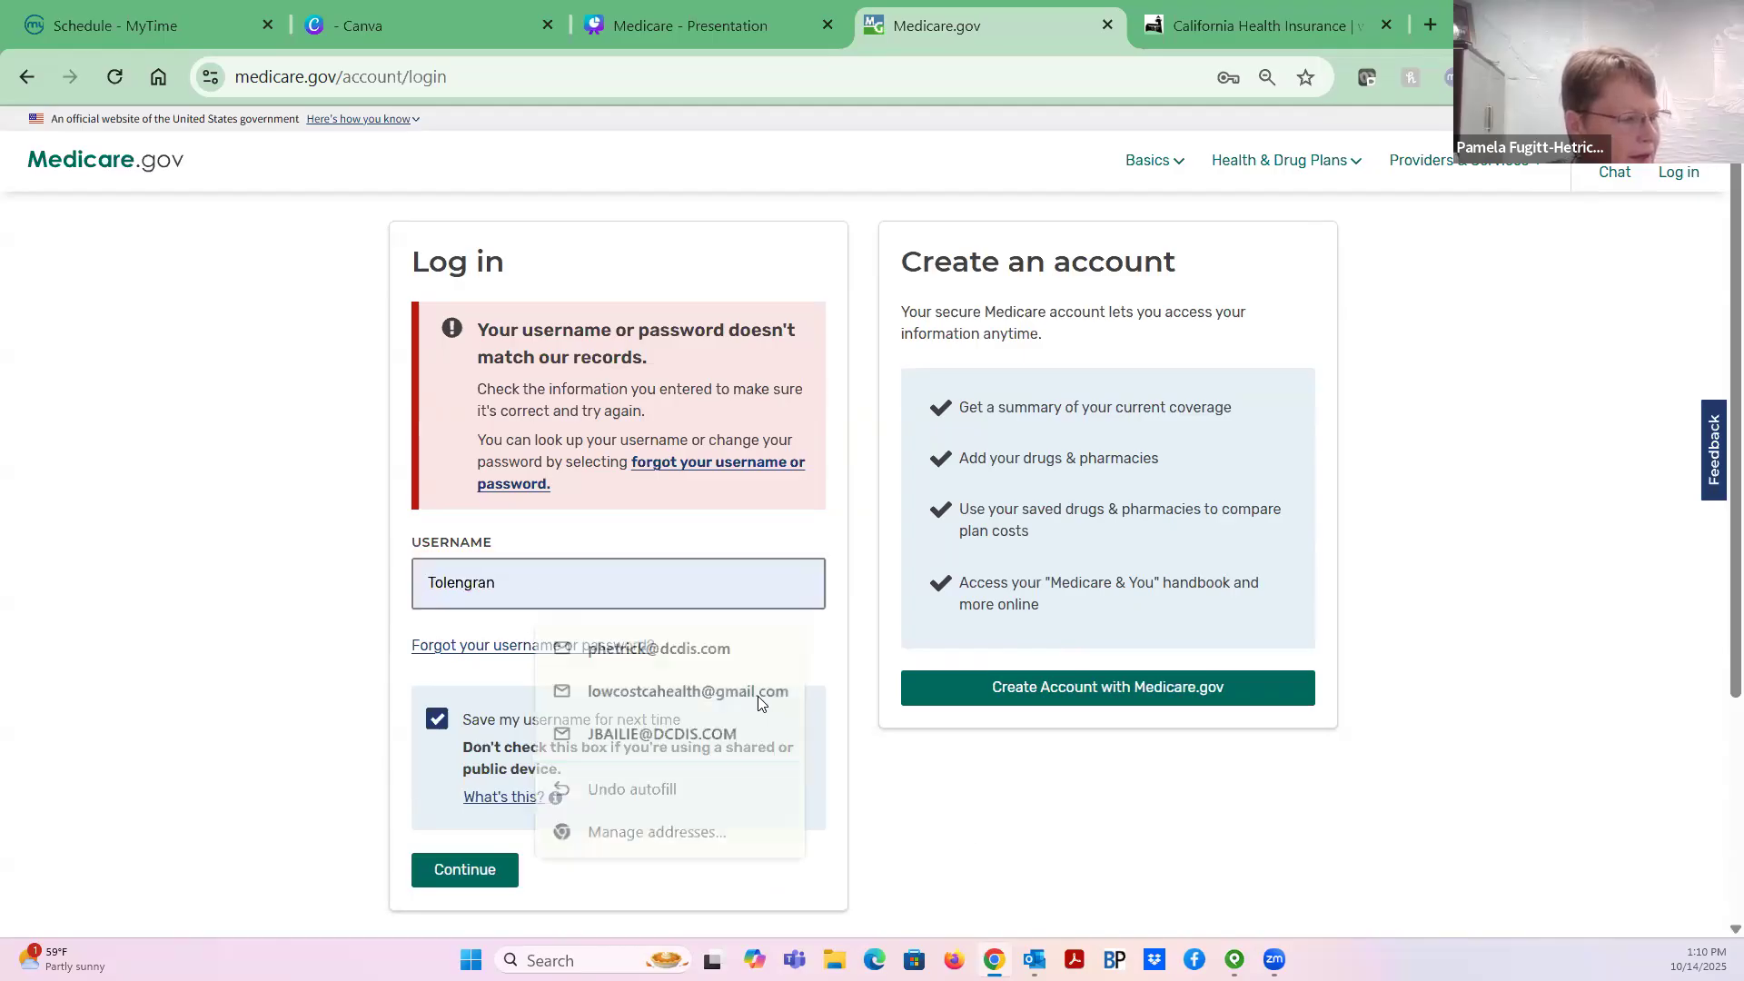
{"action": "left_click_drag", "start_coordinate": [510, 583], "coordinate": [410, 554]}
{"action": "key", "text": "BackSpace"}
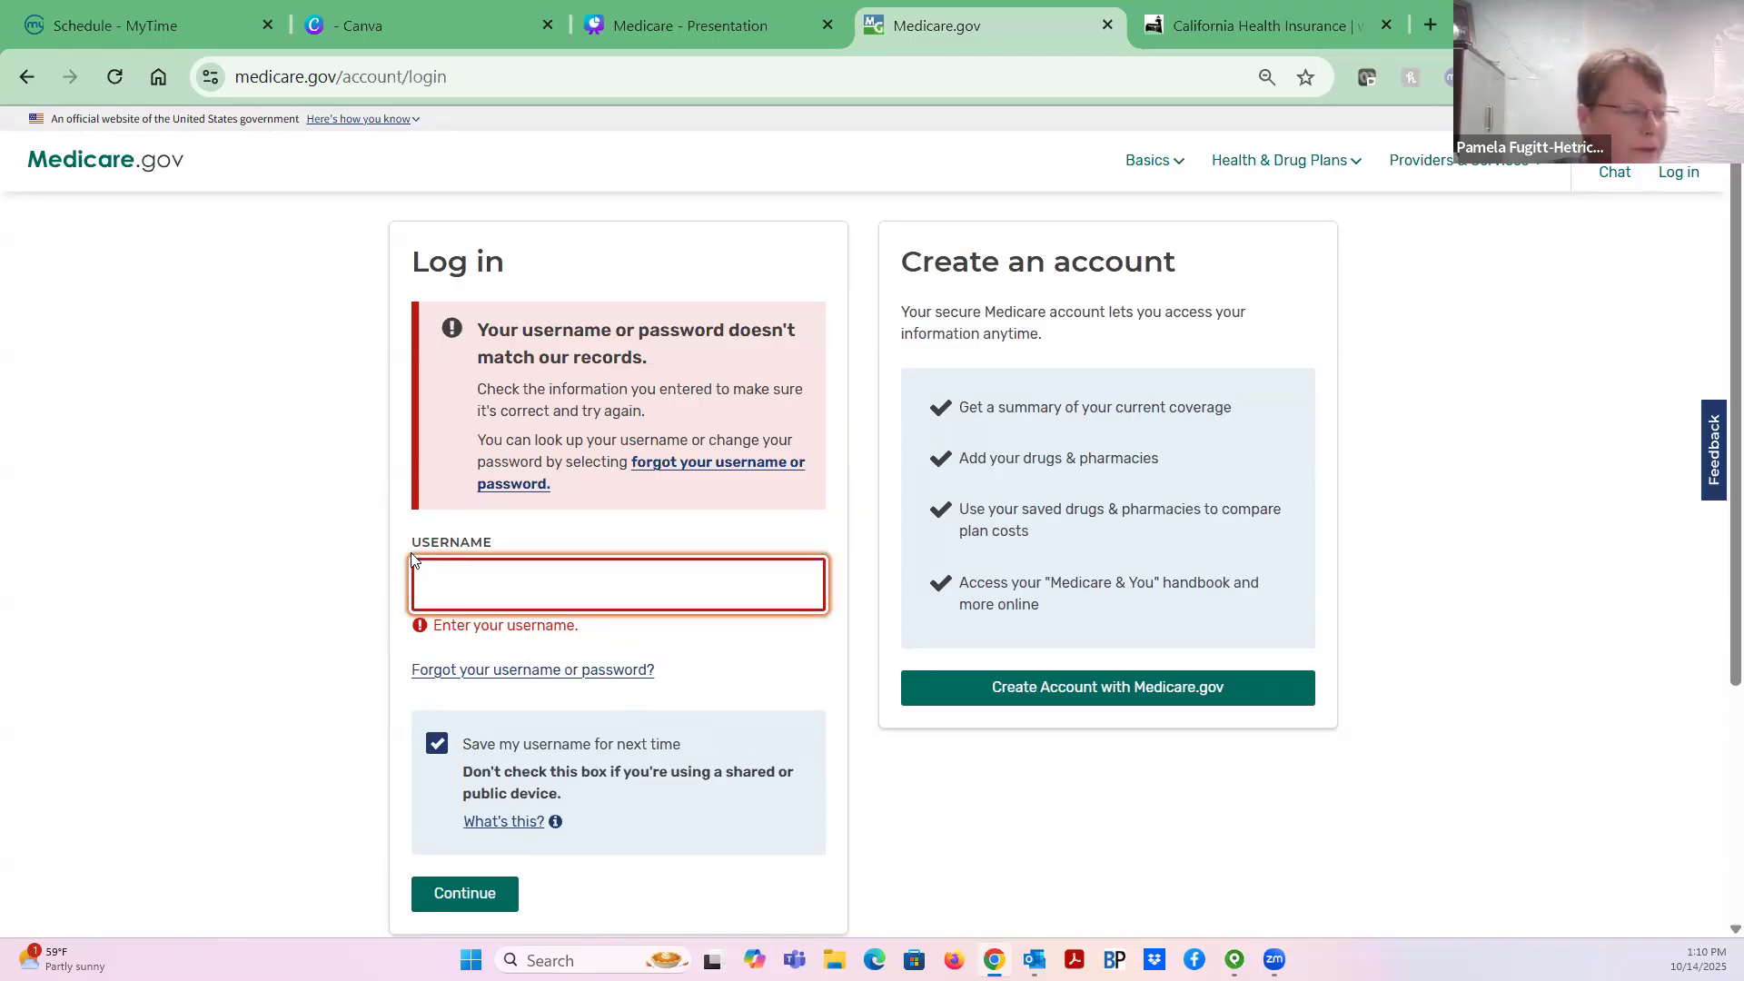
{"action": "type", "text": "t"}
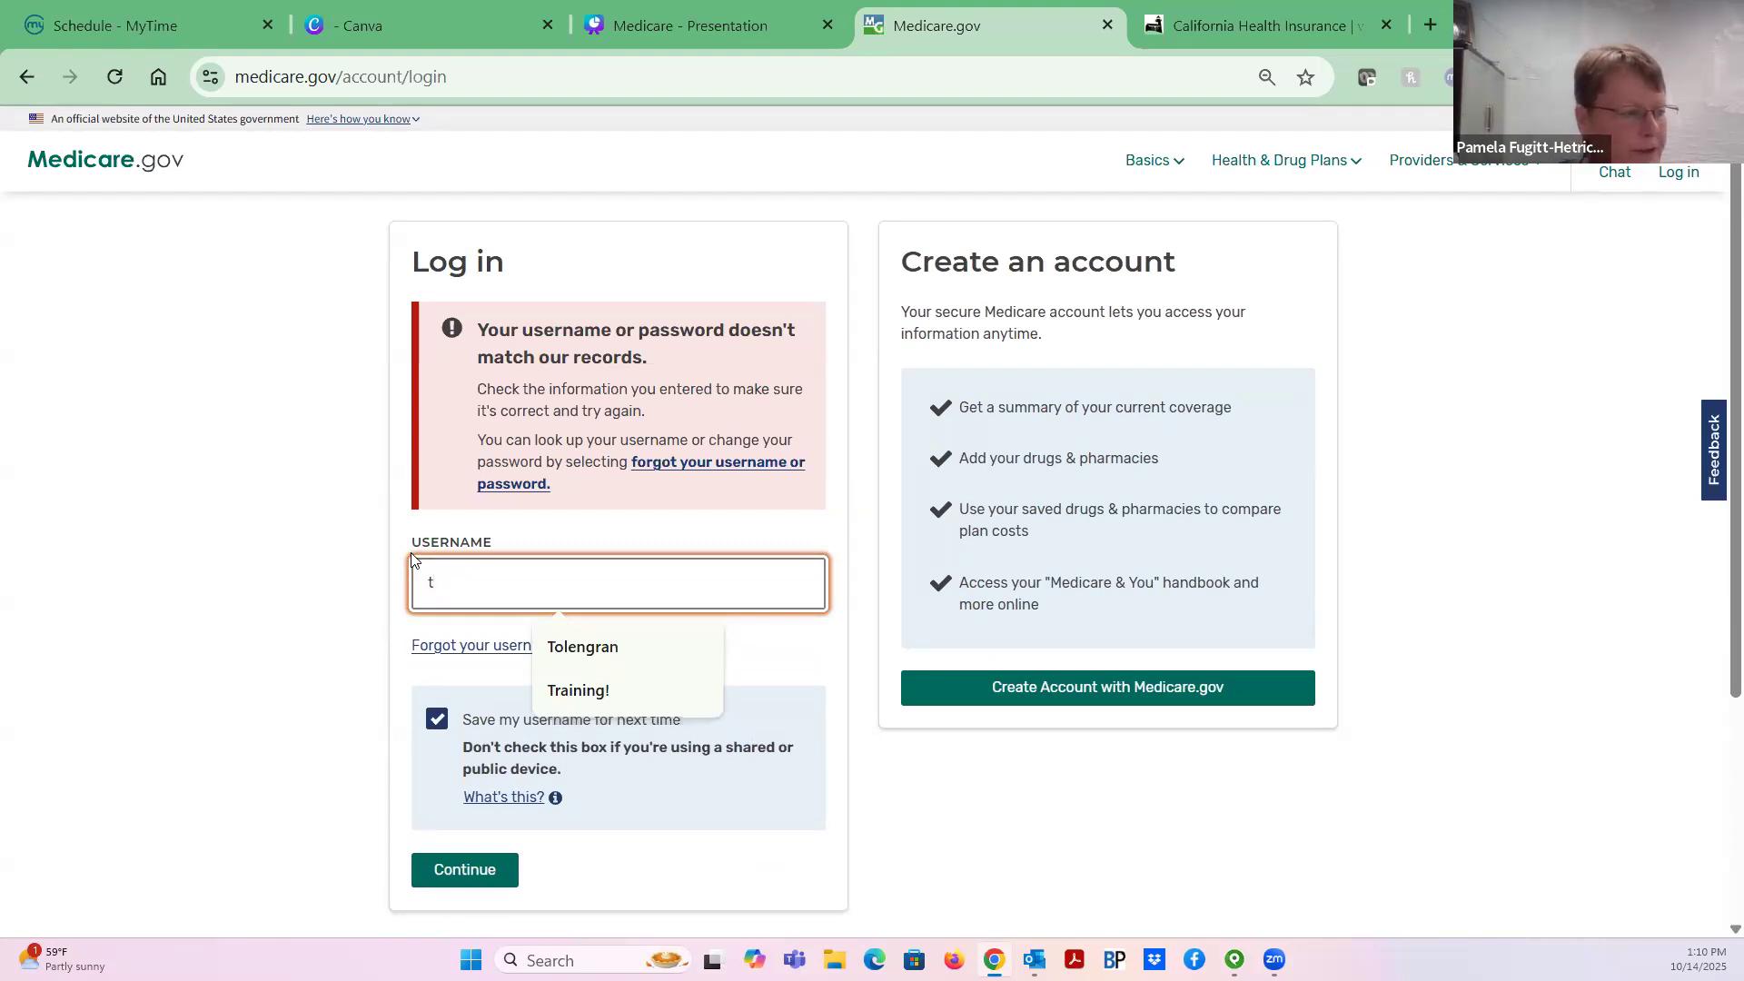
{"action": "left_click", "coordinate": [576, 650]}
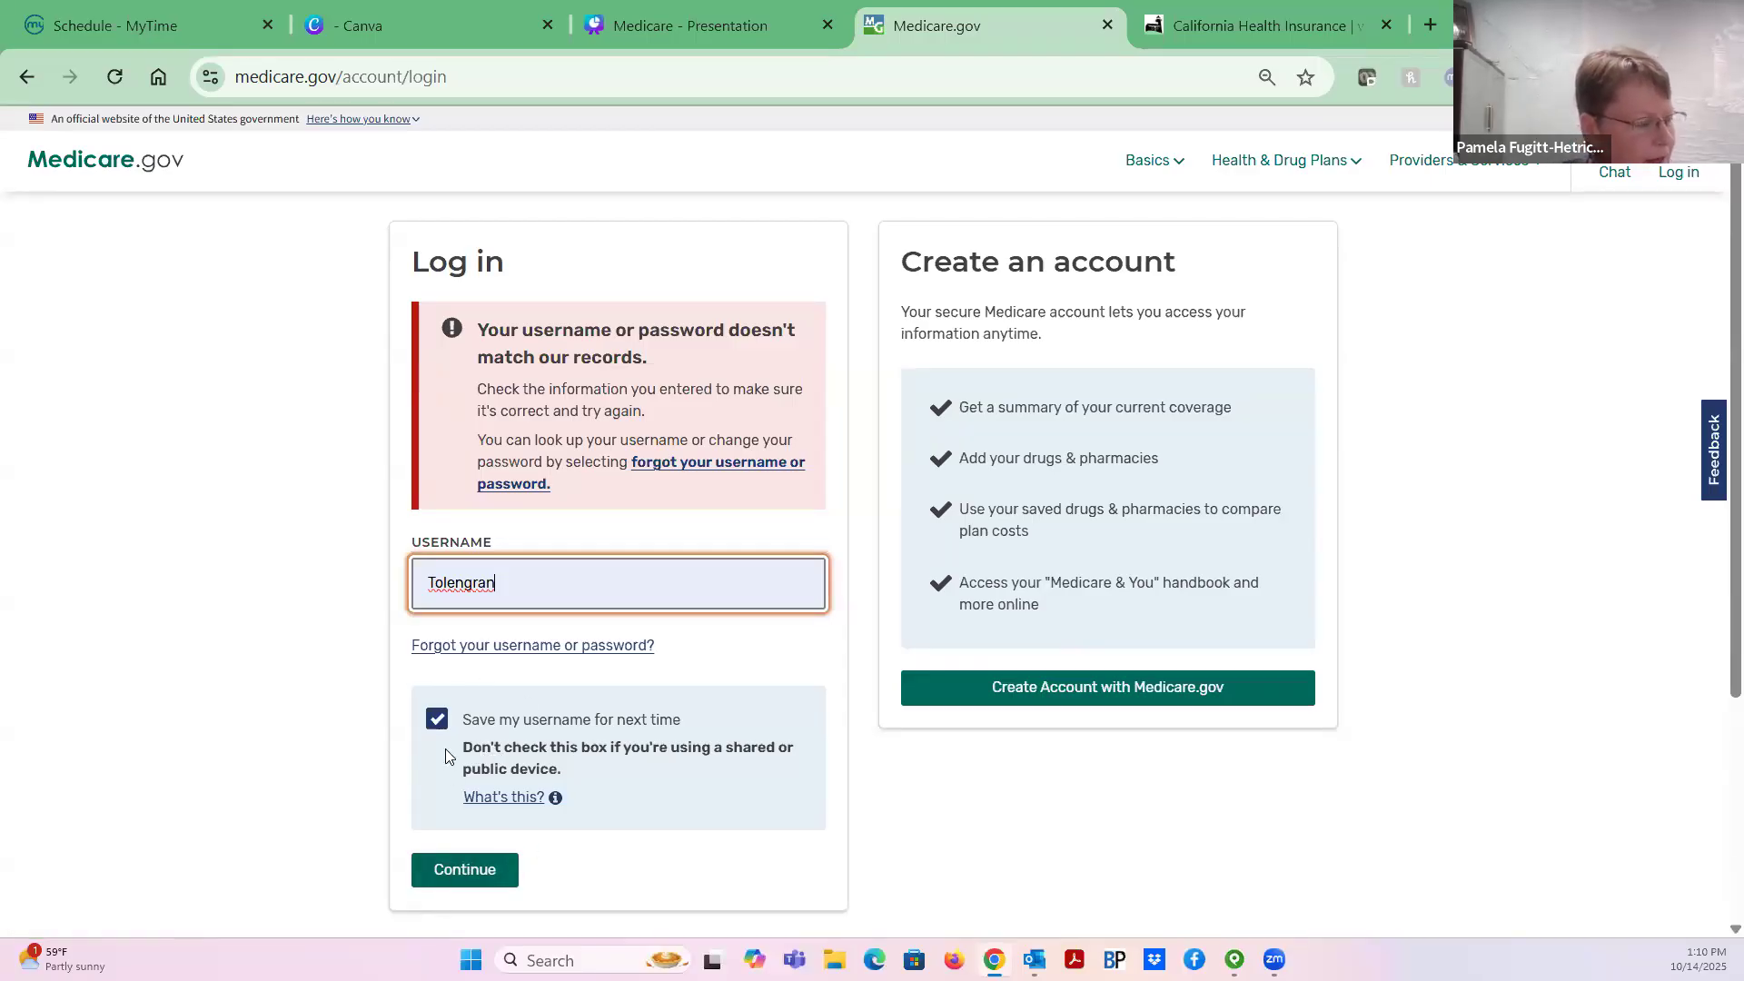
{"action": "left_click", "coordinate": [453, 872]}
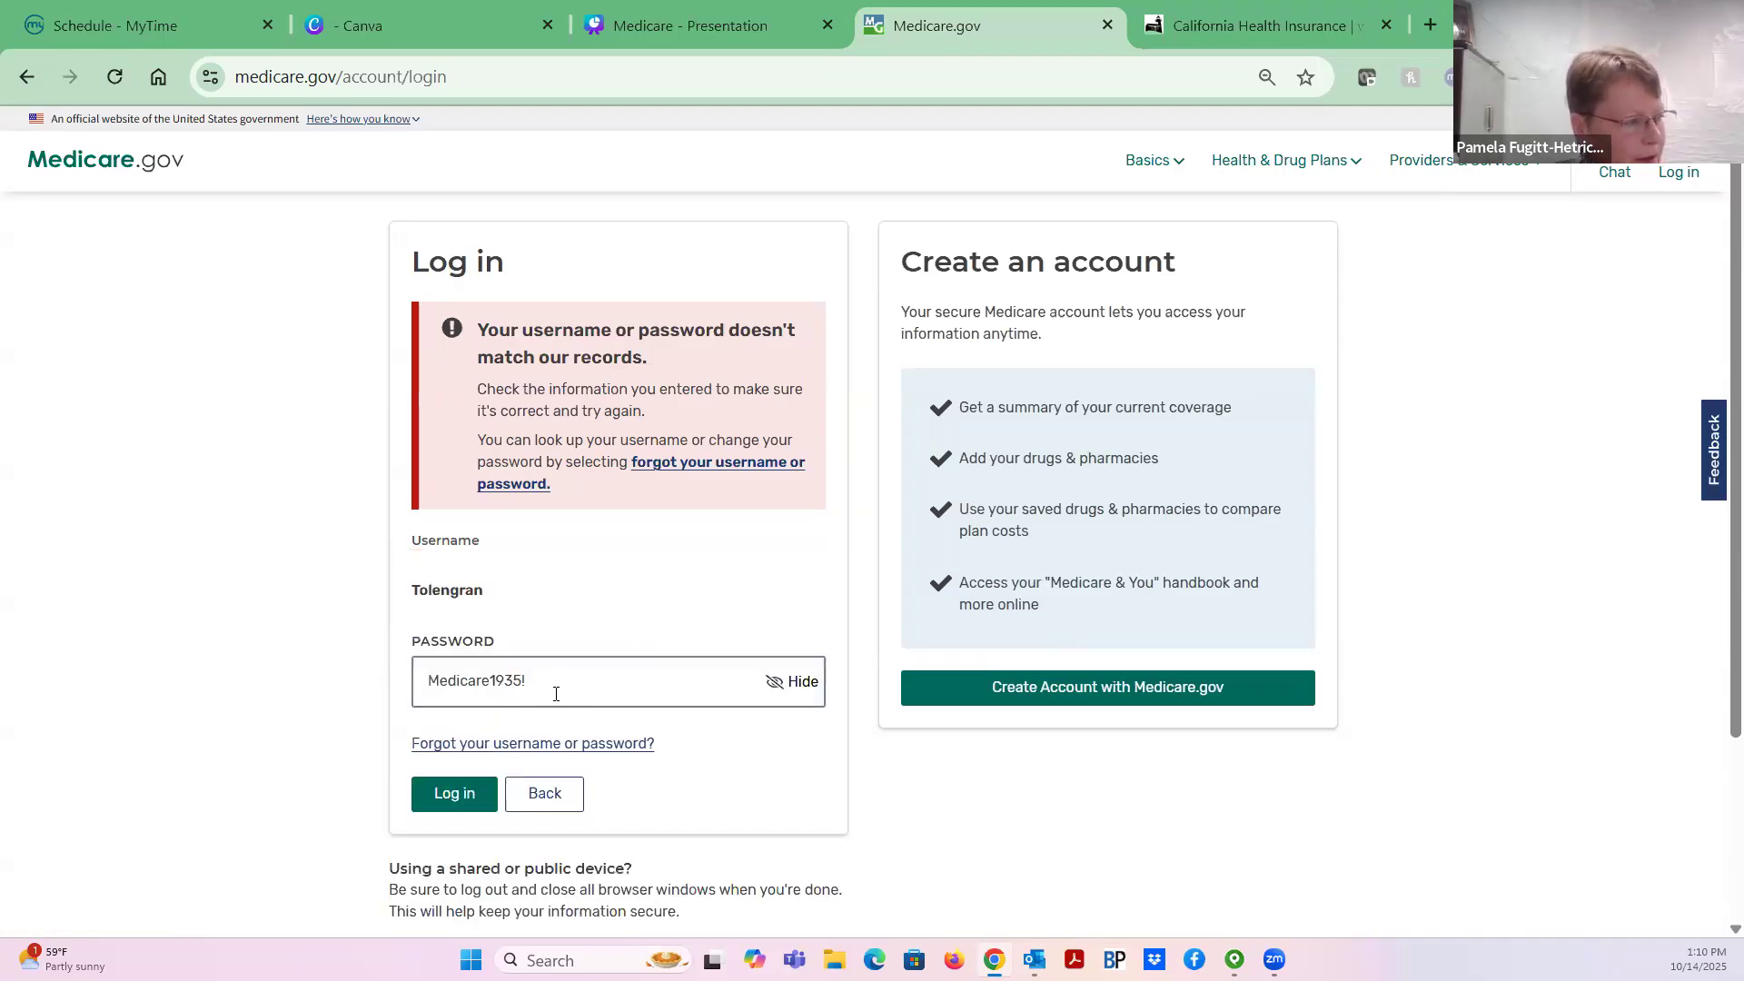
Remove the two inserted digits from the password and try to log in once more
{"action": "left_click", "coordinate": [503, 681]}
{"action": "key", "text": "BackSpace"}
{"action": "key", "text": "BackSpace"}
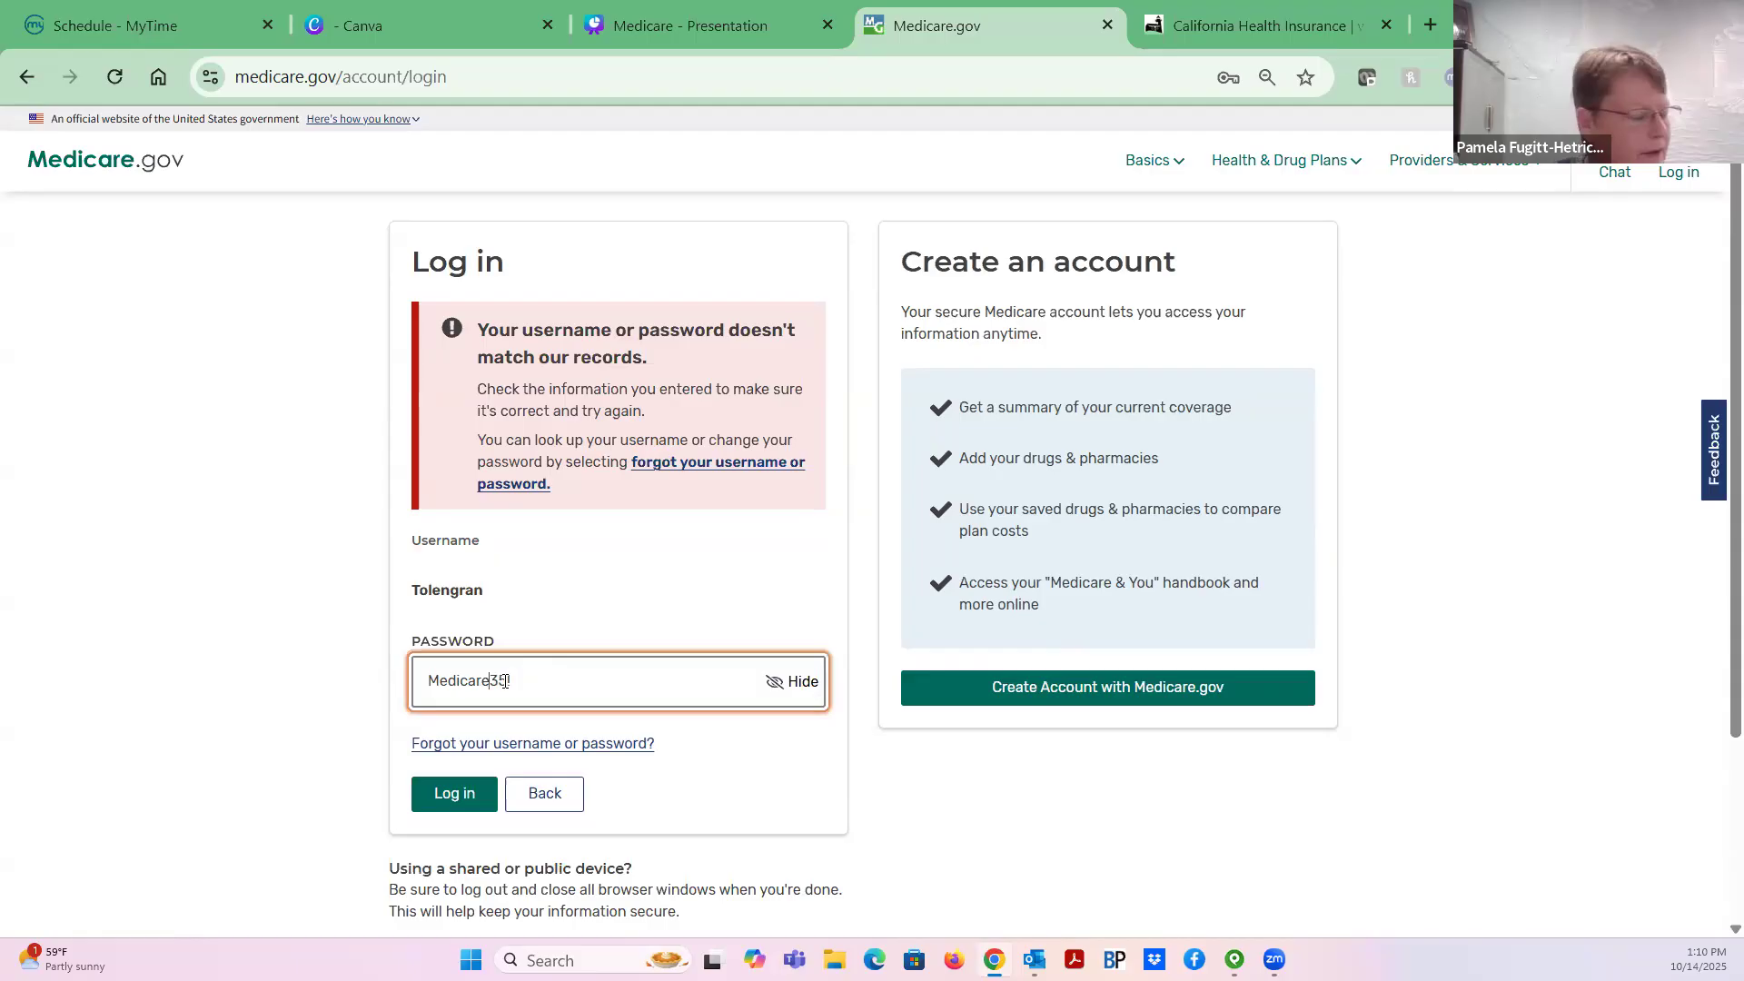
{"action": "left_click", "coordinate": [442, 795]}
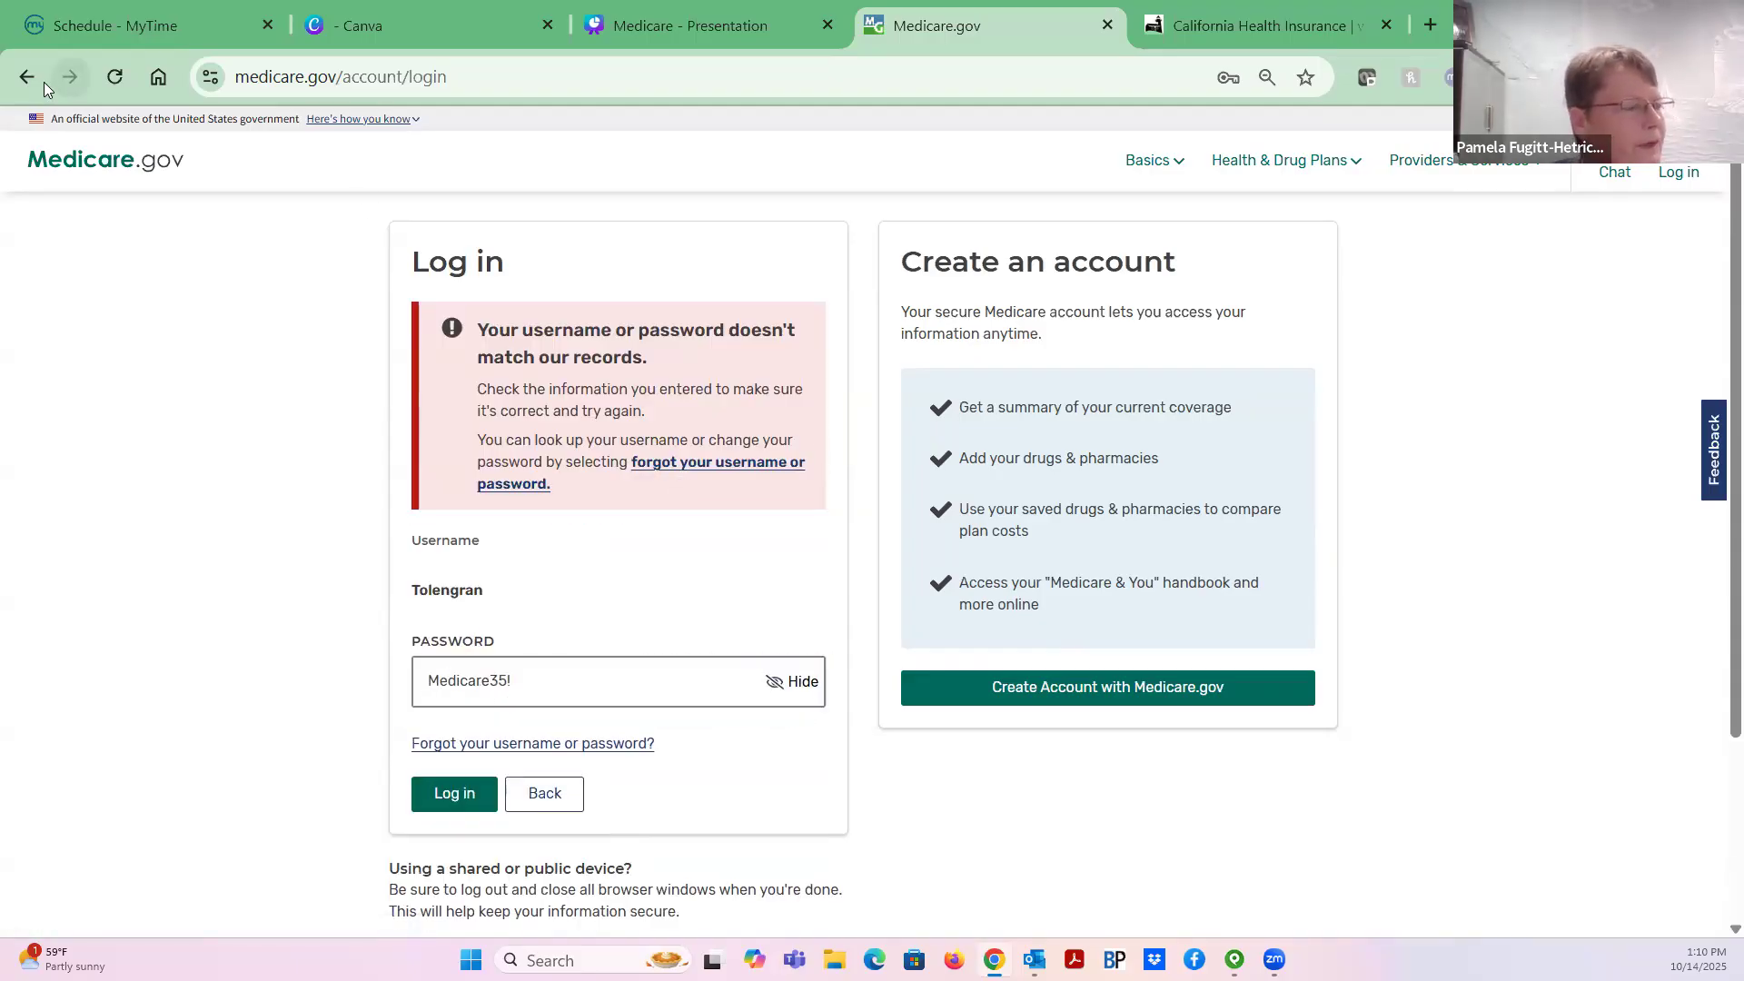
Leave the login page for the Medicare home page and open the finder for health and drug plans
{"action": "left_click", "coordinate": [27, 78]}
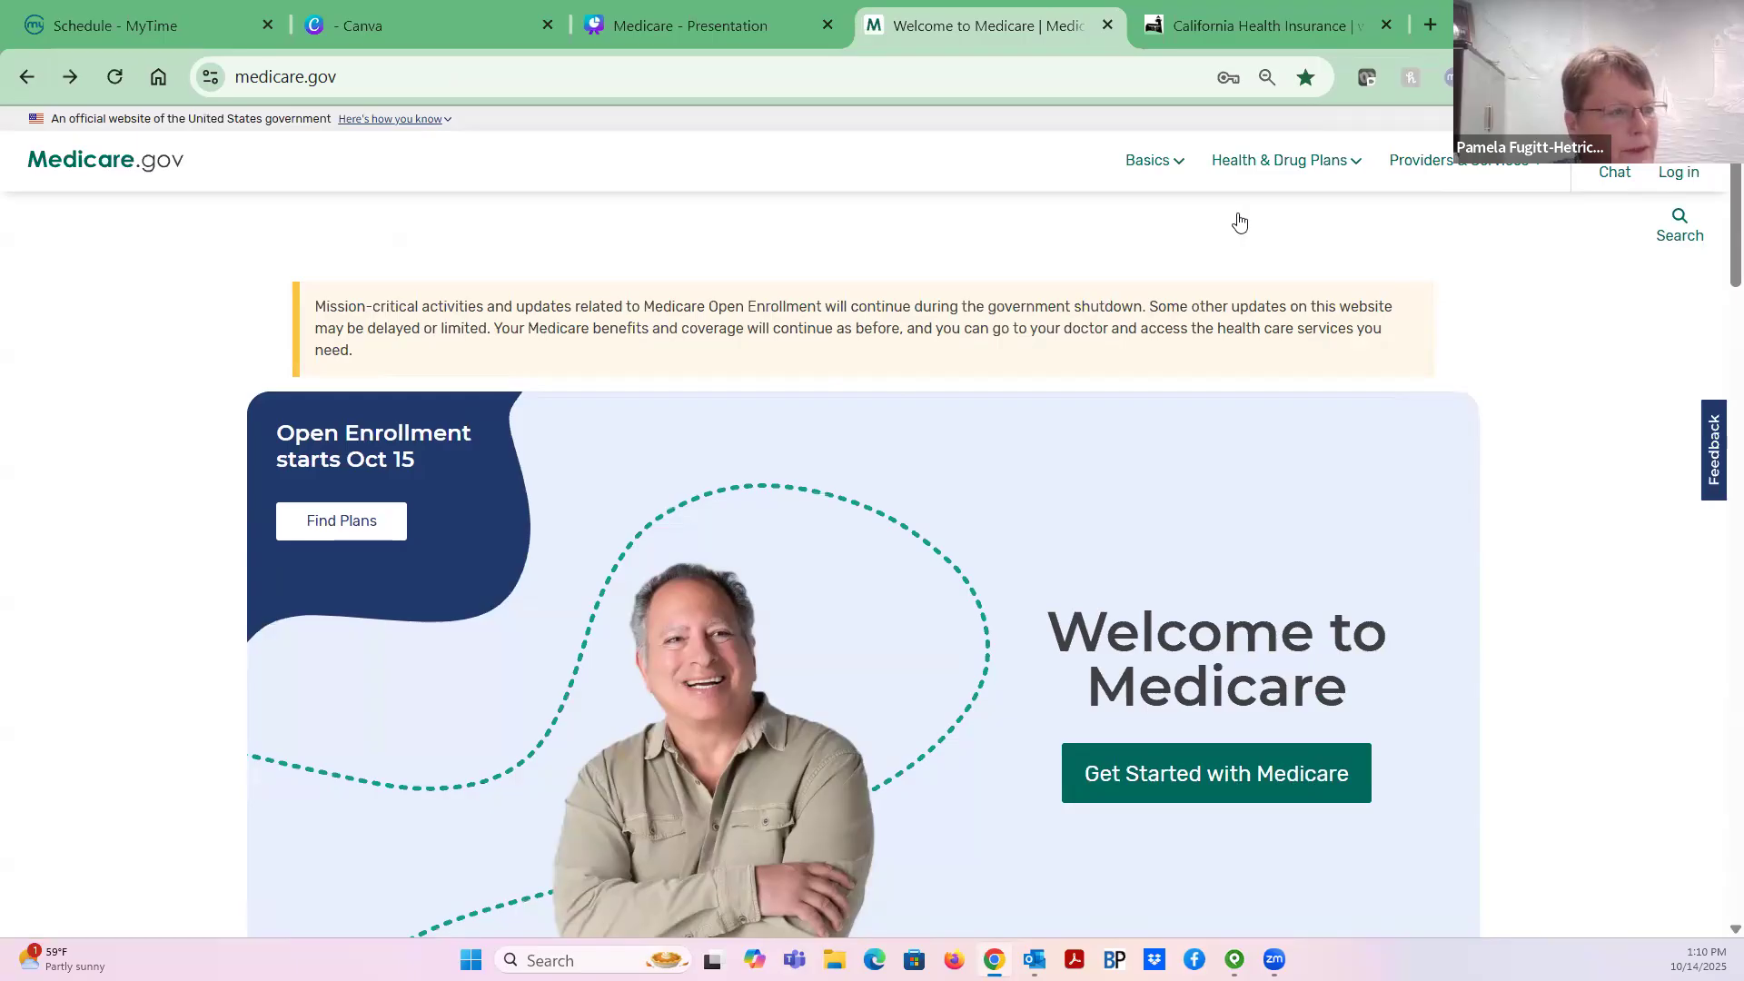
{"action": "left_click", "coordinate": [1281, 162]}
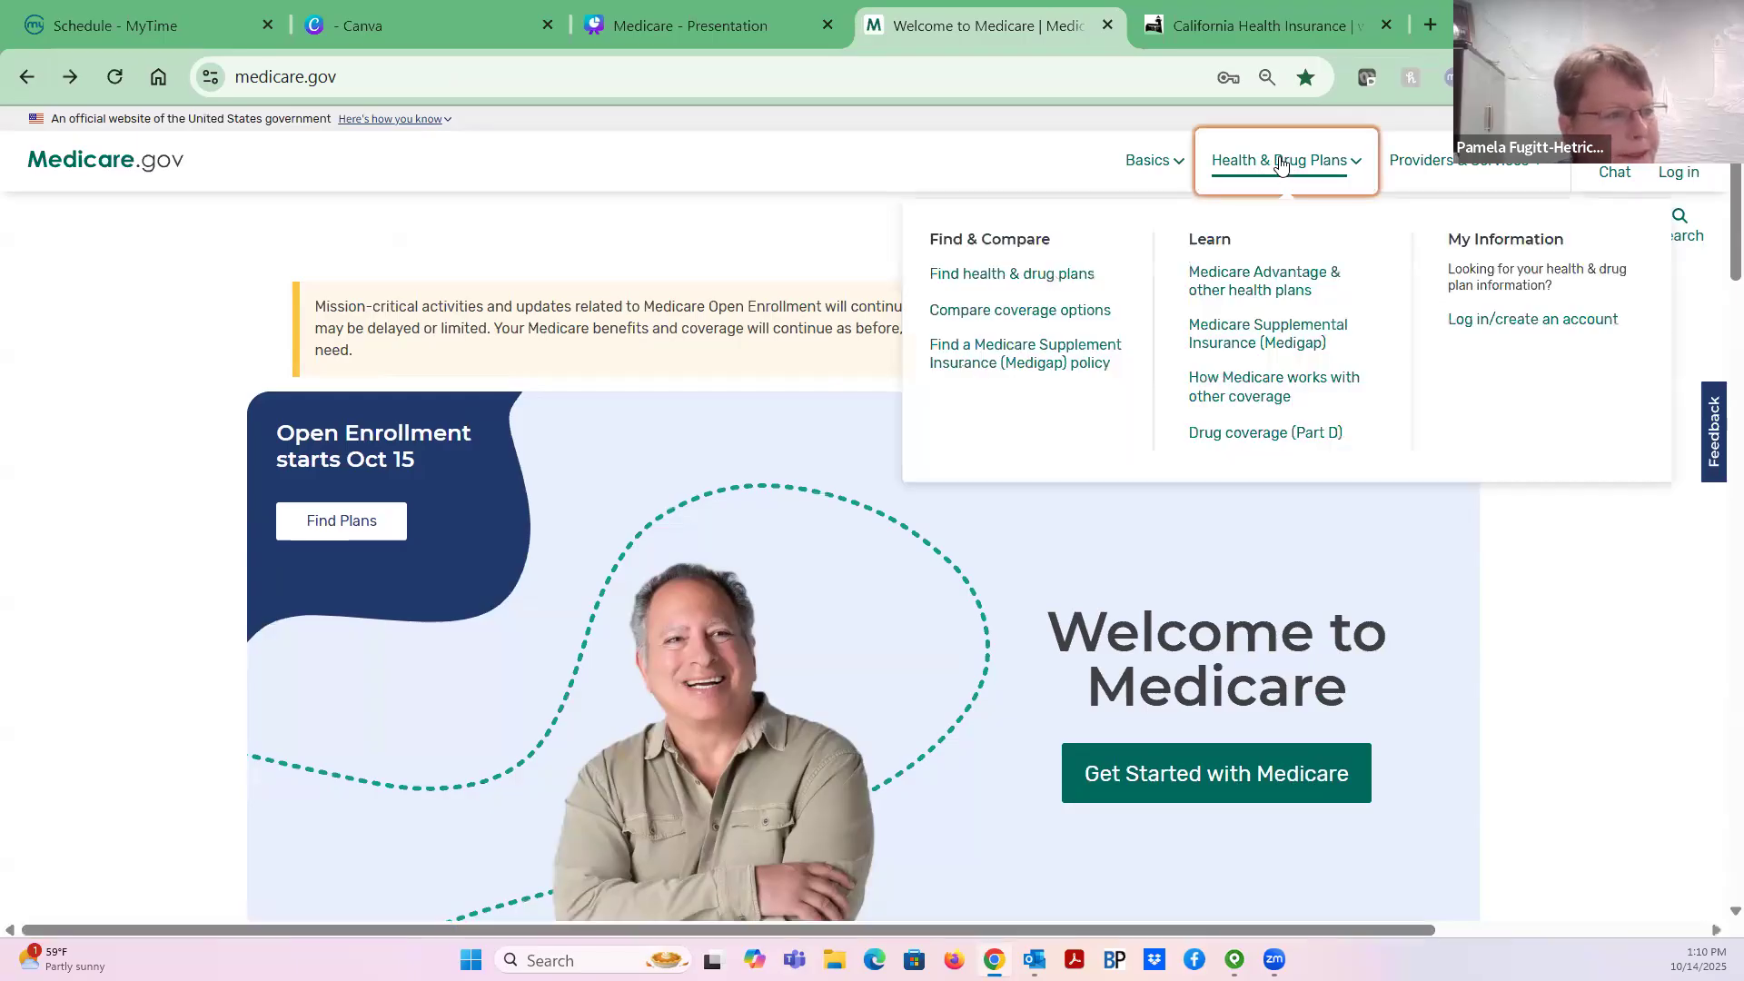
{"action": "left_click", "coordinate": [1041, 275]}
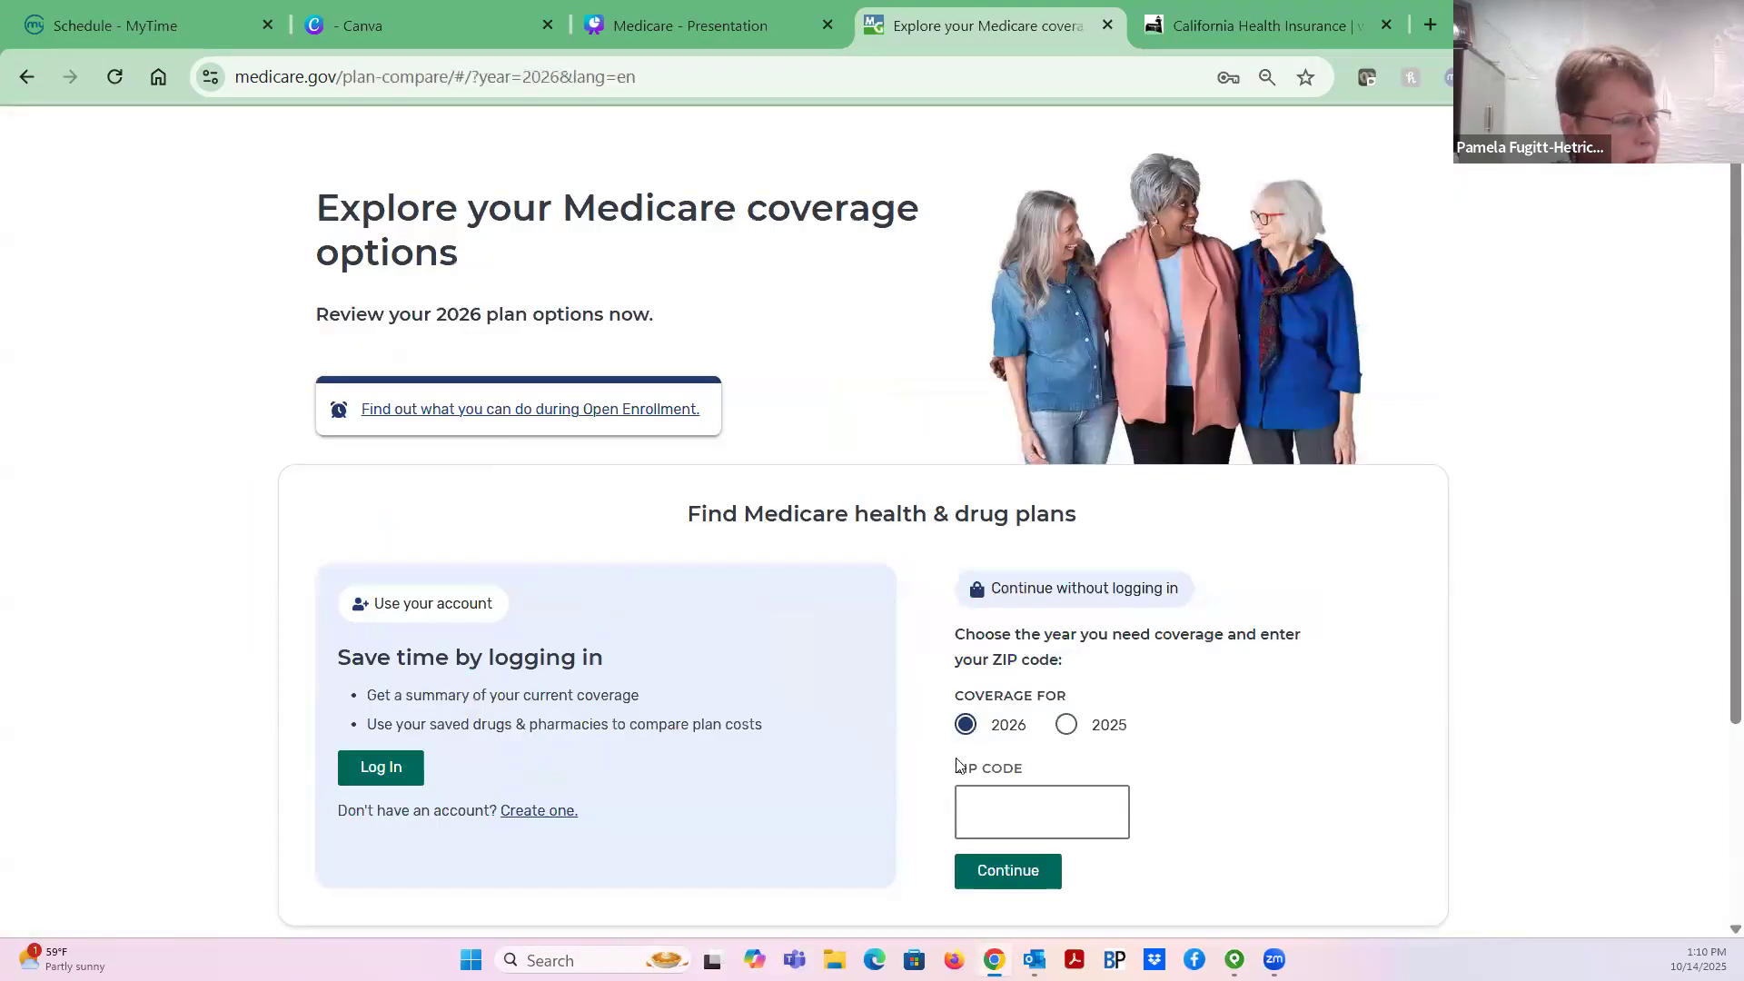
Find Medicare drug plans (Part D) for ZIP code 95062 without logging in
{"action": "scroll", "coordinate": [1386, 782], "scroll_direction": "down", "scroll_amount": 3}
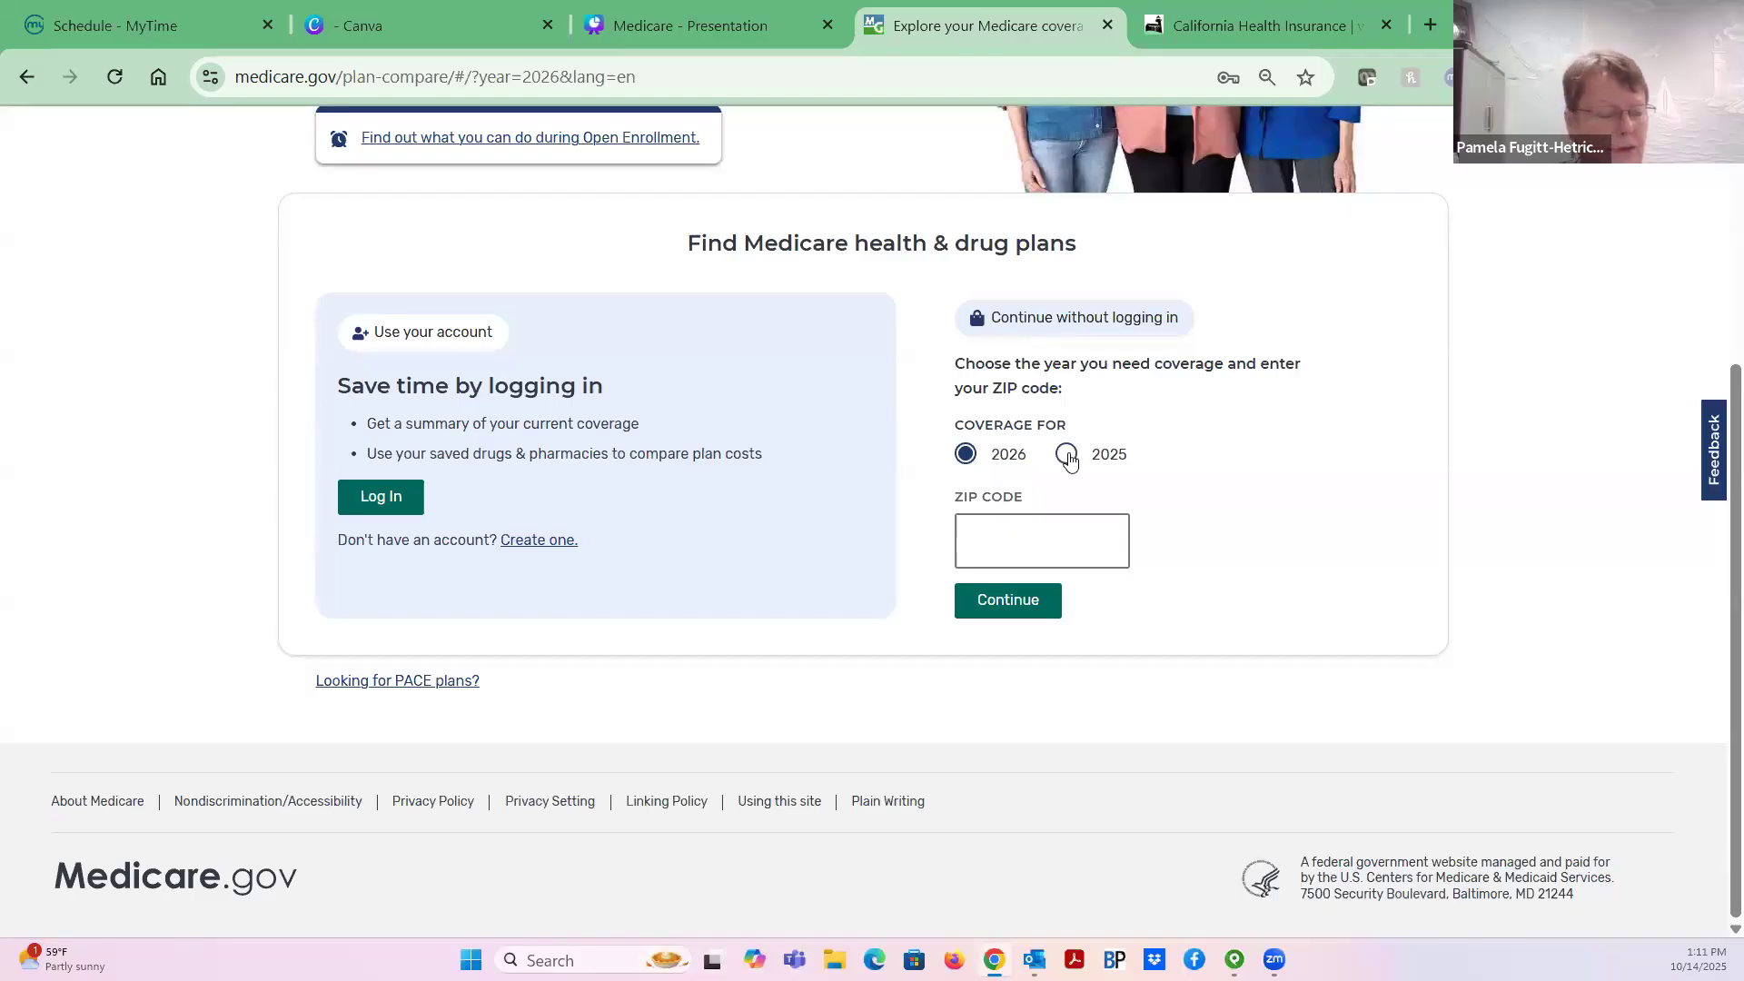
{"action": "left_click", "coordinate": [990, 548]}
{"action": "type", "text": "95062"}
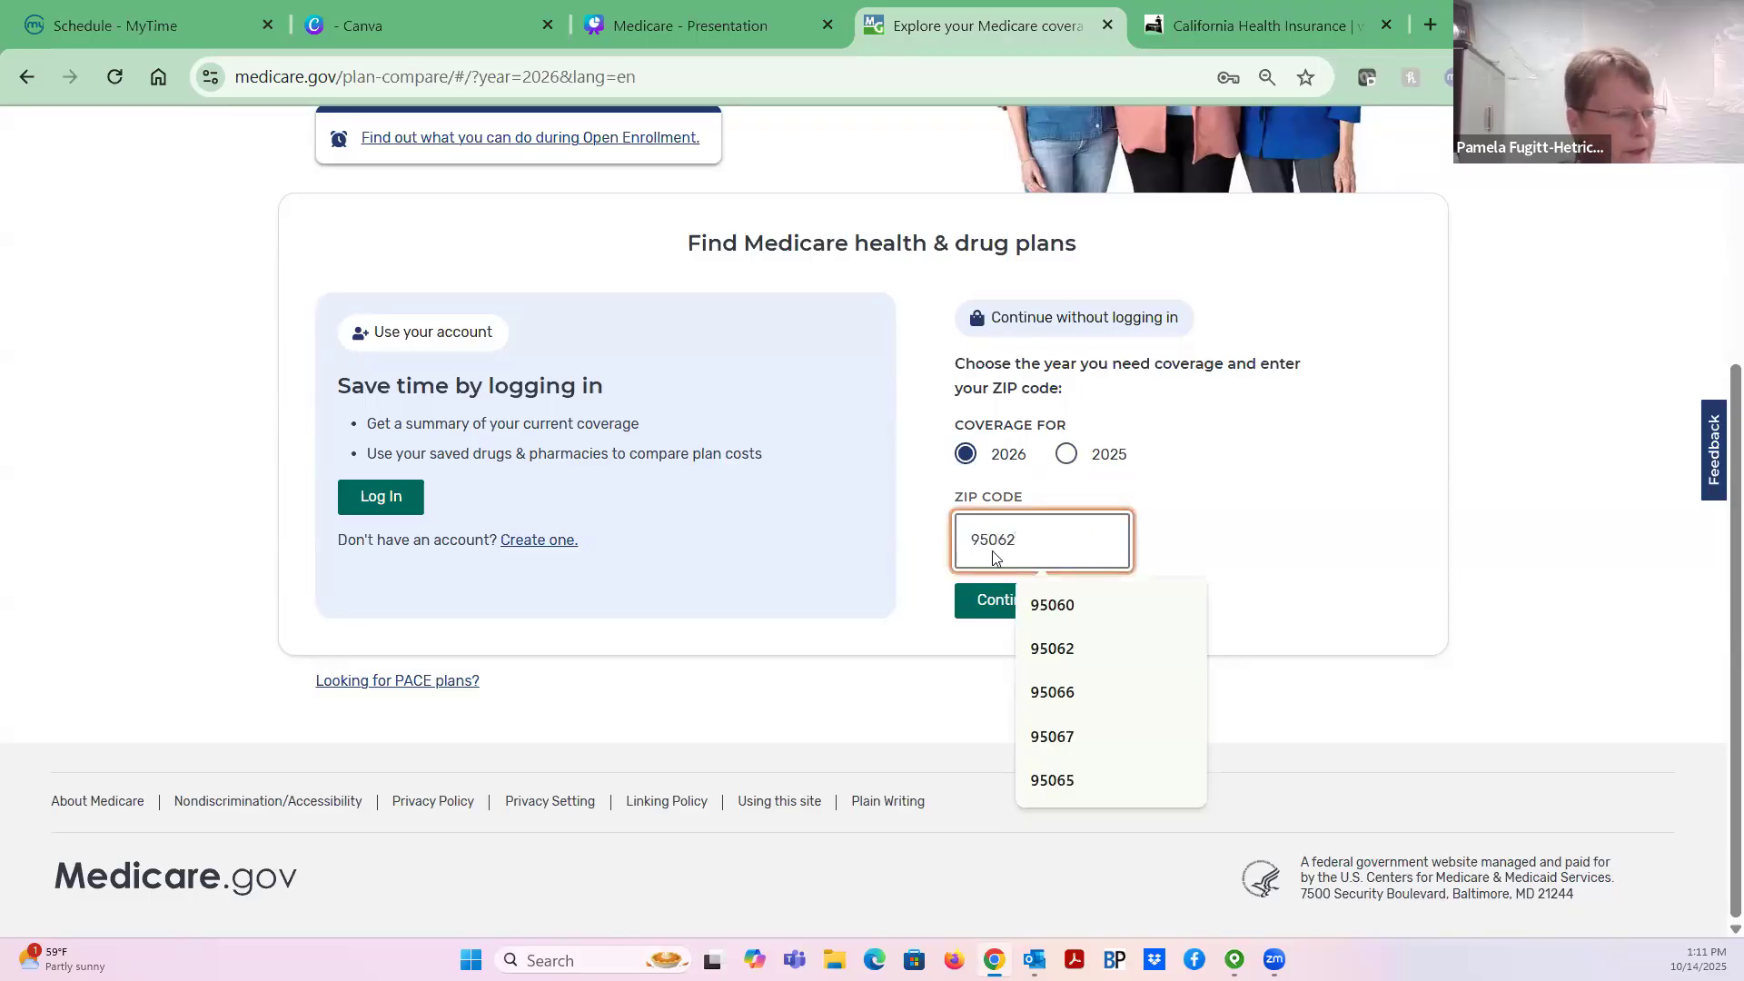
{"action": "left_click", "coordinate": [996, 607]}
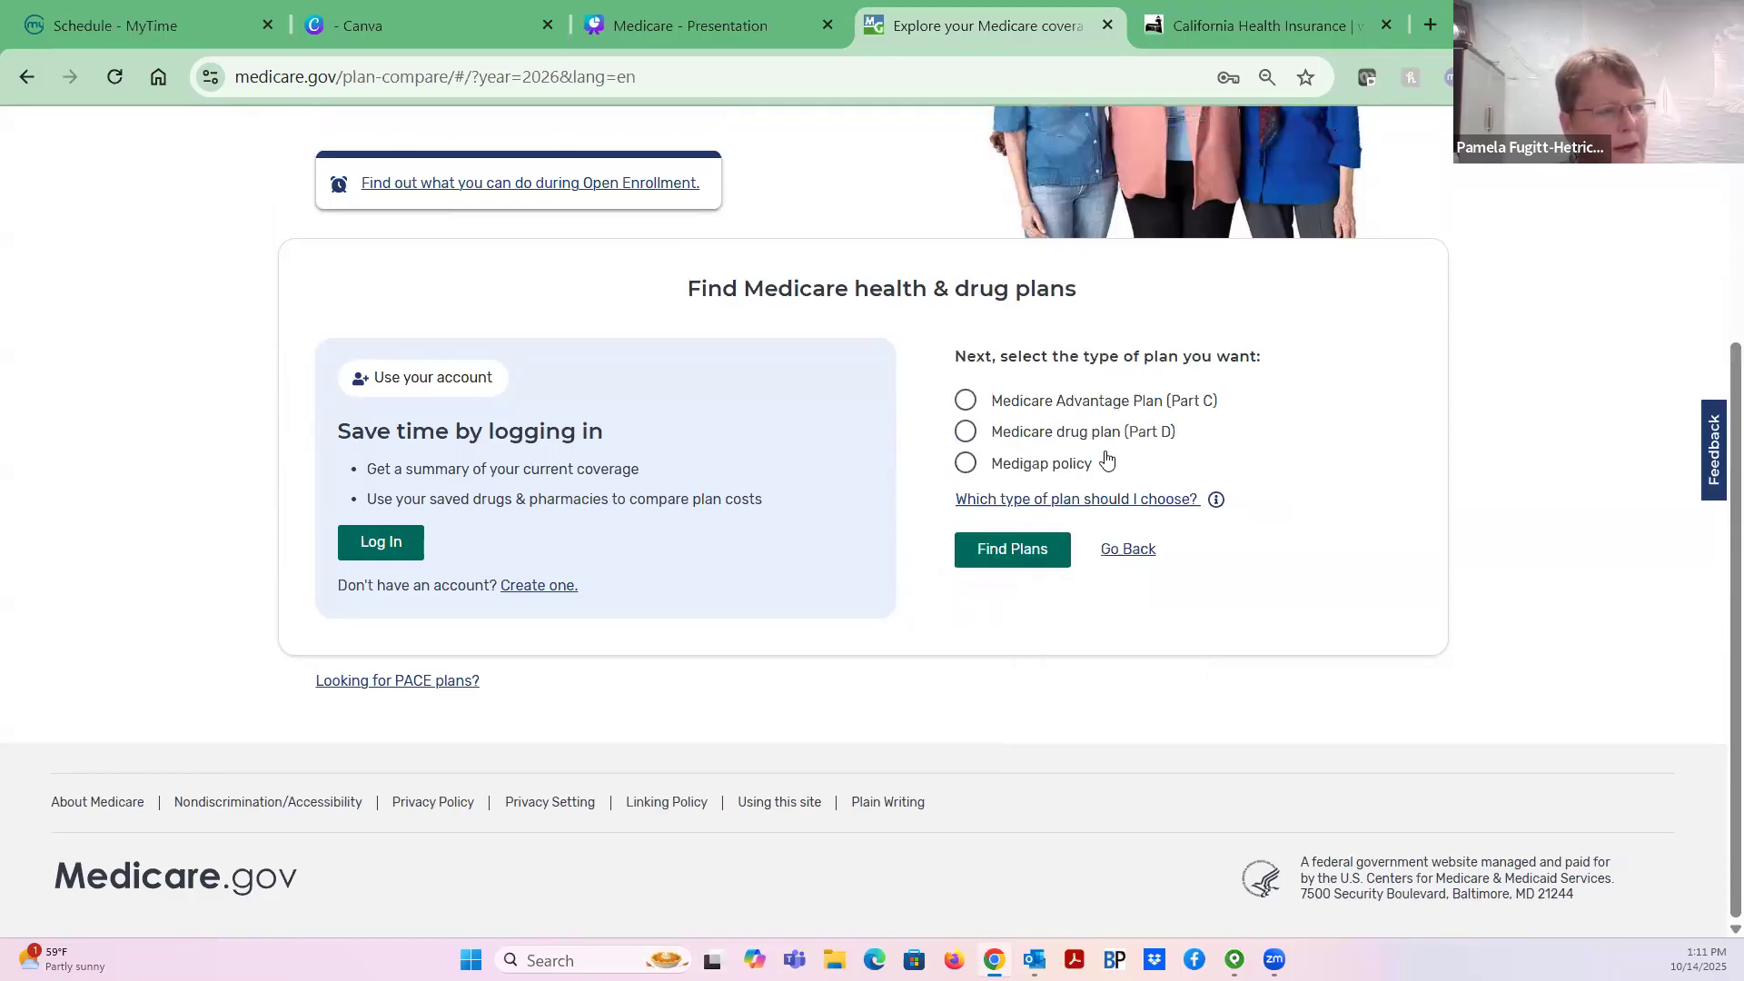
{"action": "left_click", "coordinate": [993, 433]}
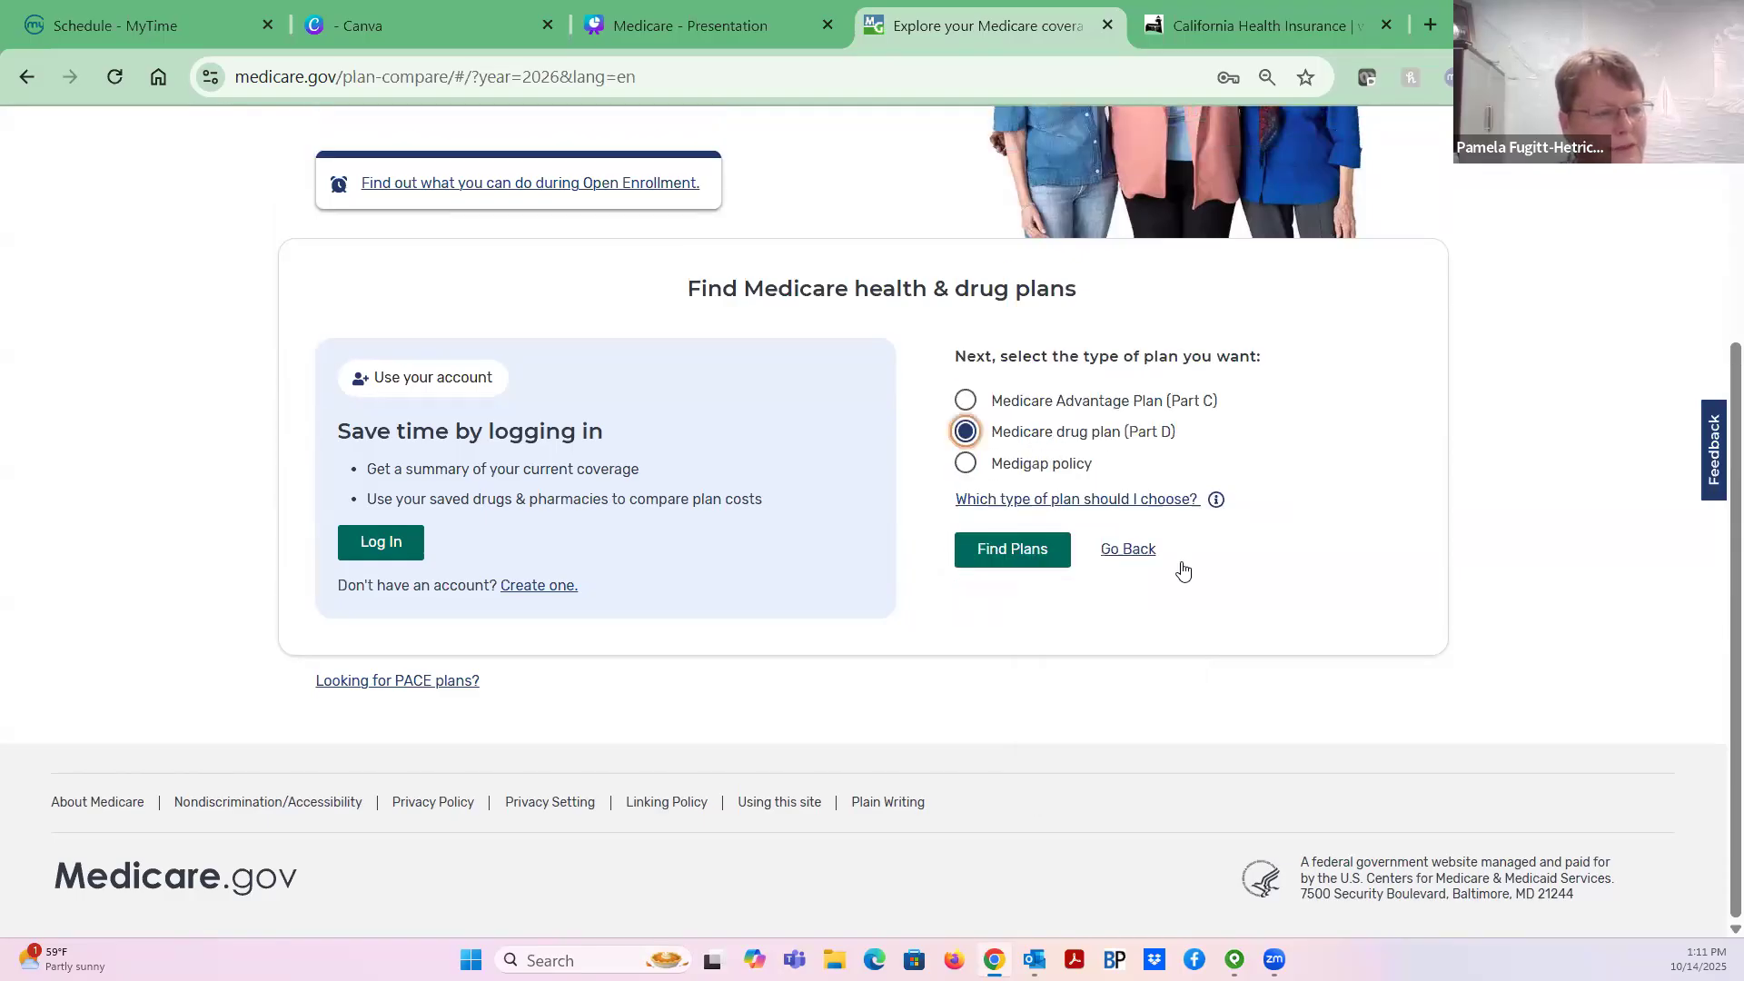
{"action": "left_click", "coordinate": [1015, 551]}
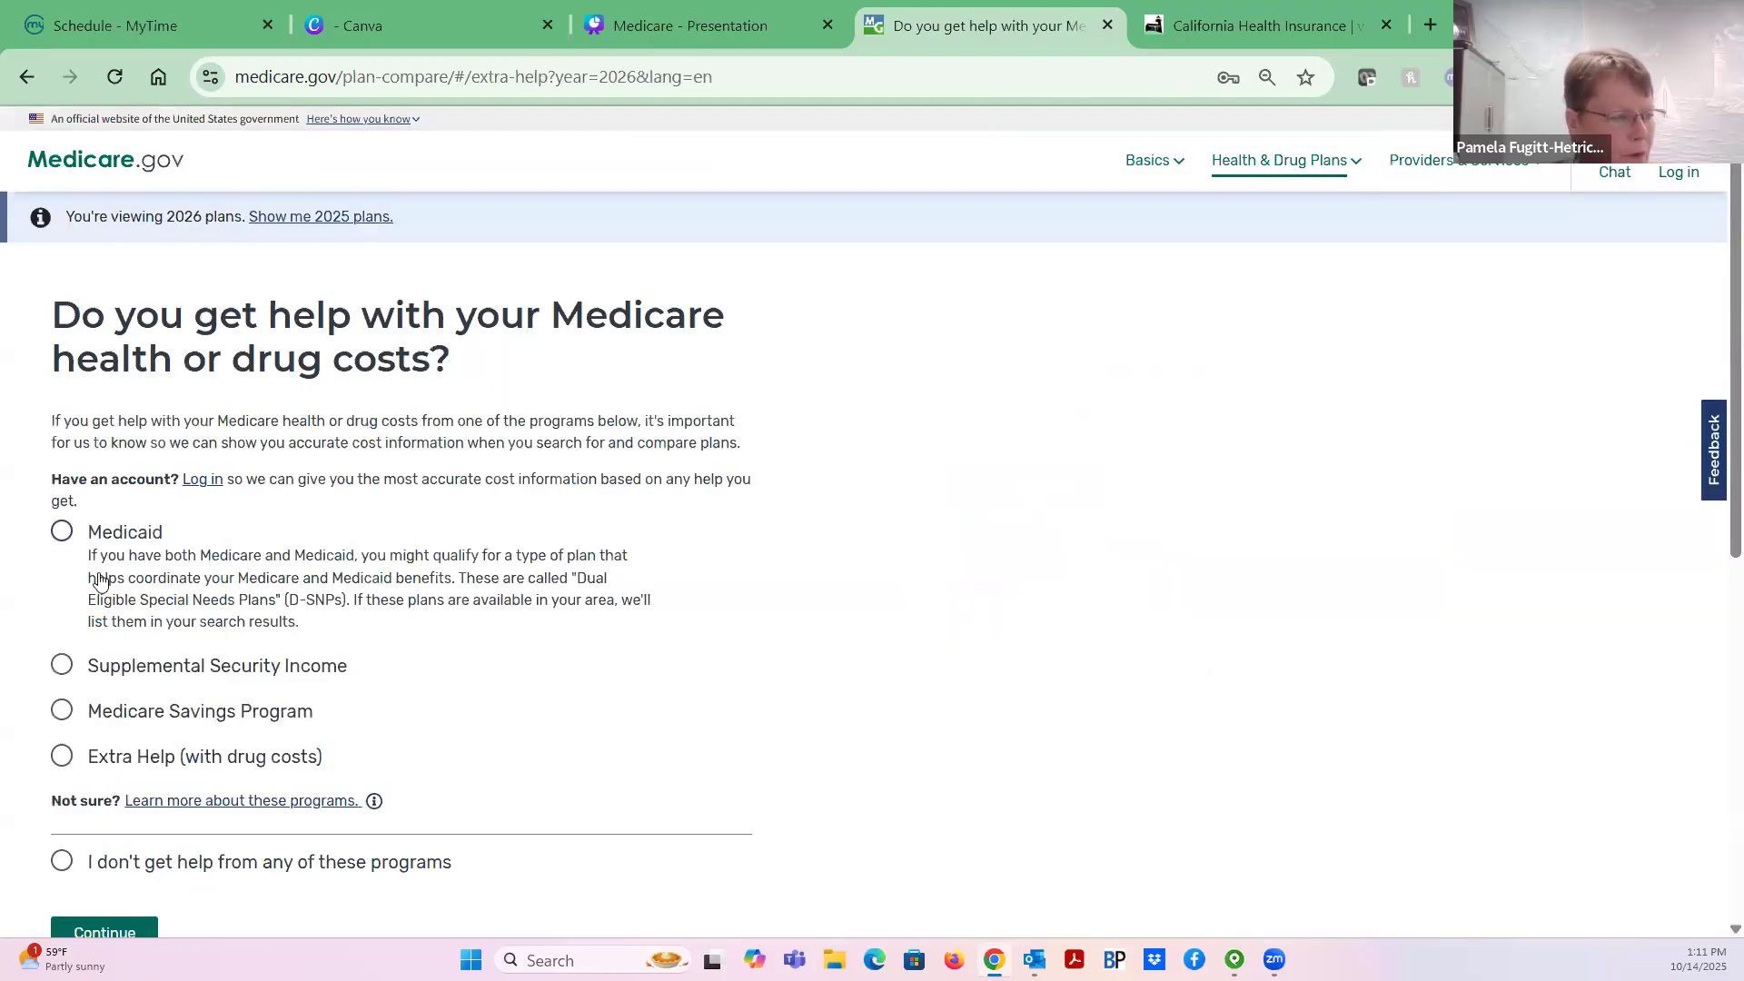
Answer that no help is received from any of the cost programs, and opt to see drug costs when comparing plans
{"action": "scroll", "coordinate": [141, 677], "scroll_direction": "down", "scroll_amount": 1}
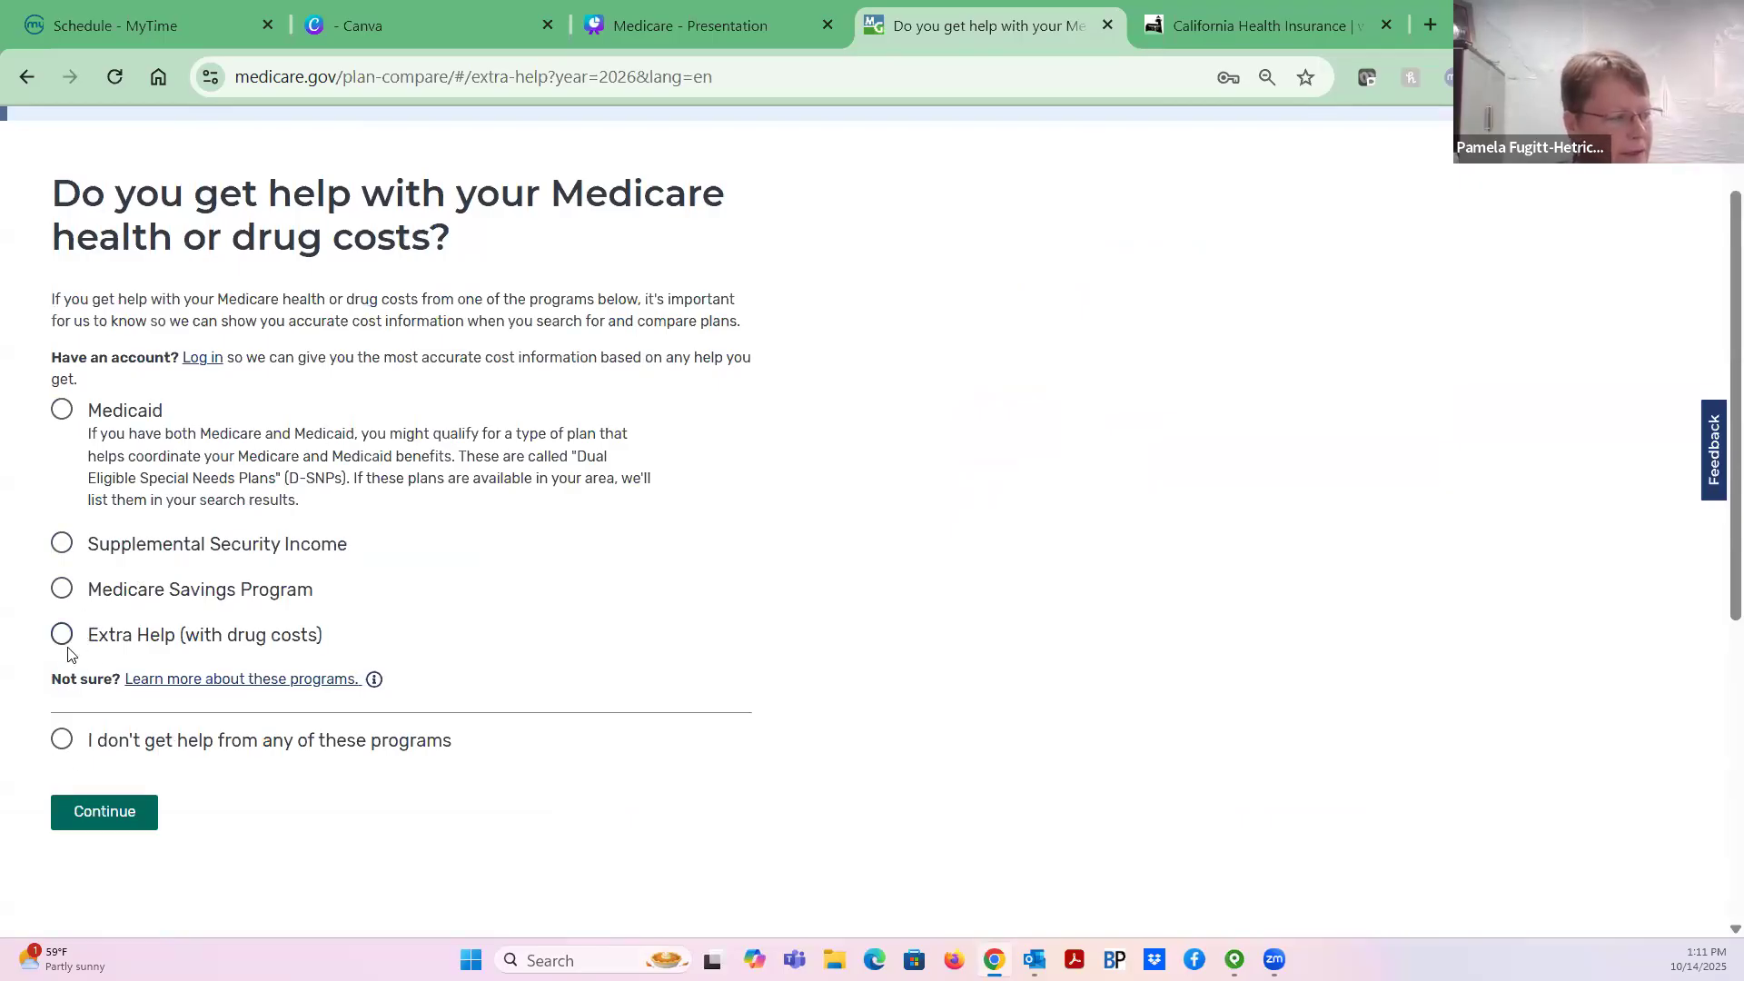
{"action": "left_click", "coordinate": [62, 739]}
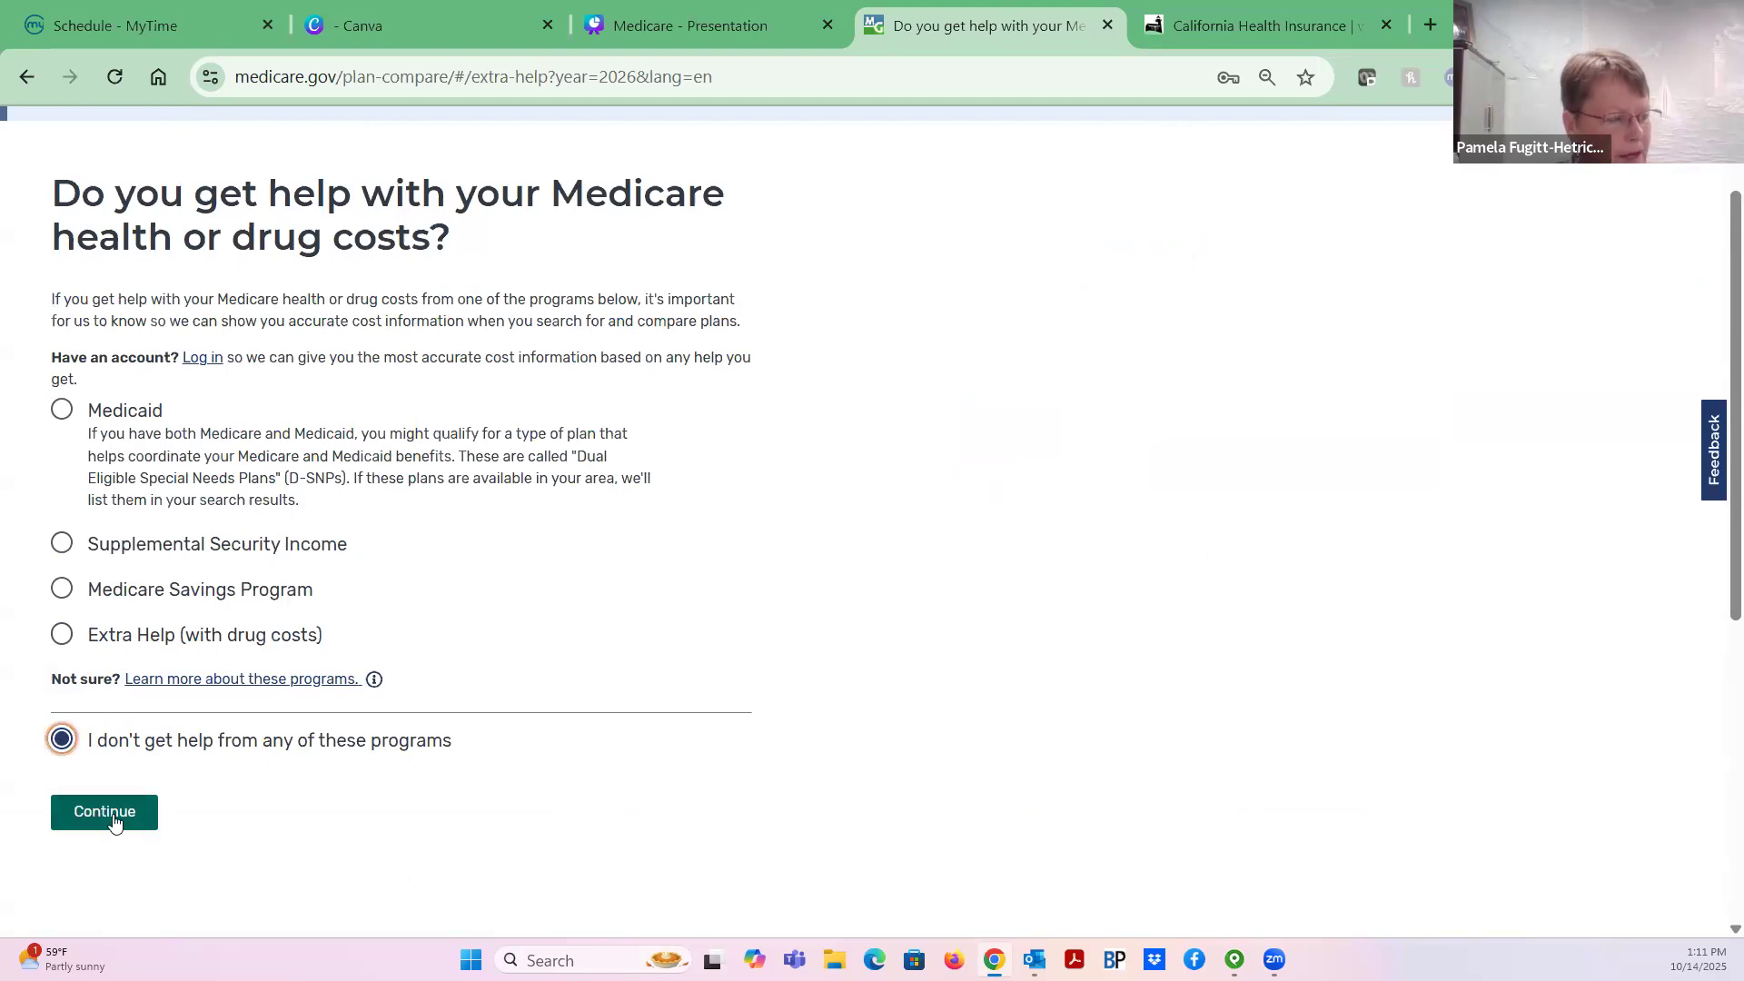
{"action": "left_click", "coordinate": [116, 812]}
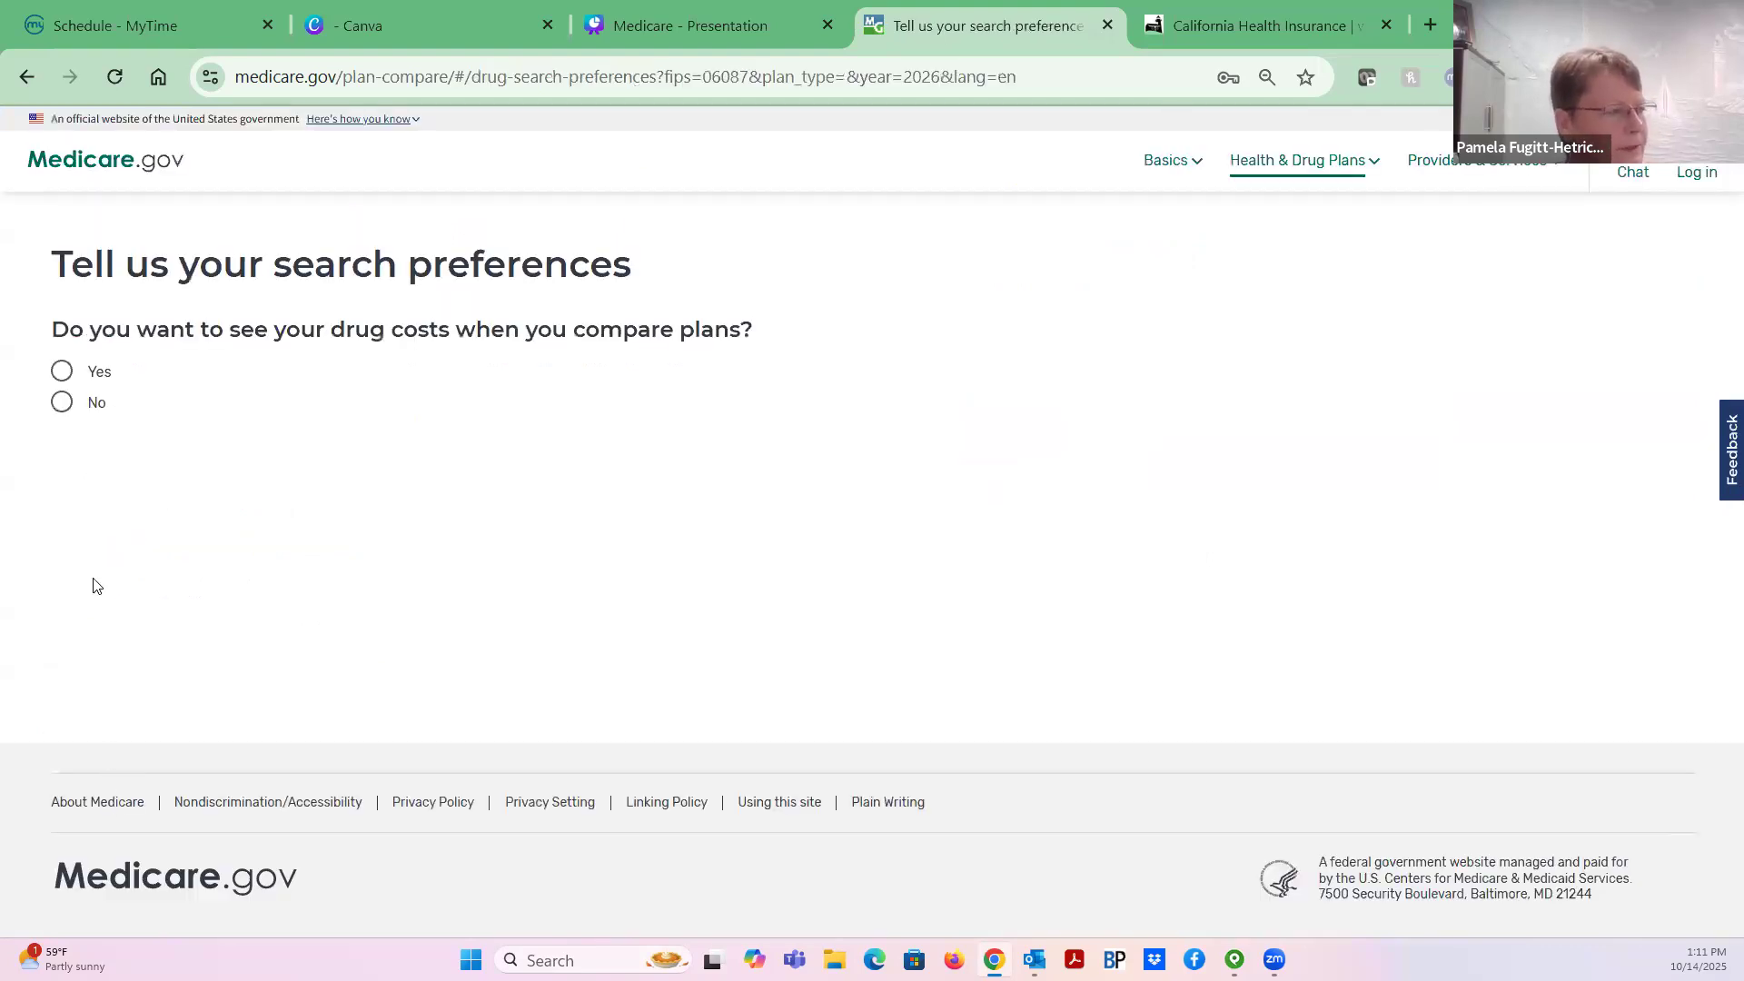
{"action": "left_click", "coordinate": [60, 371]}
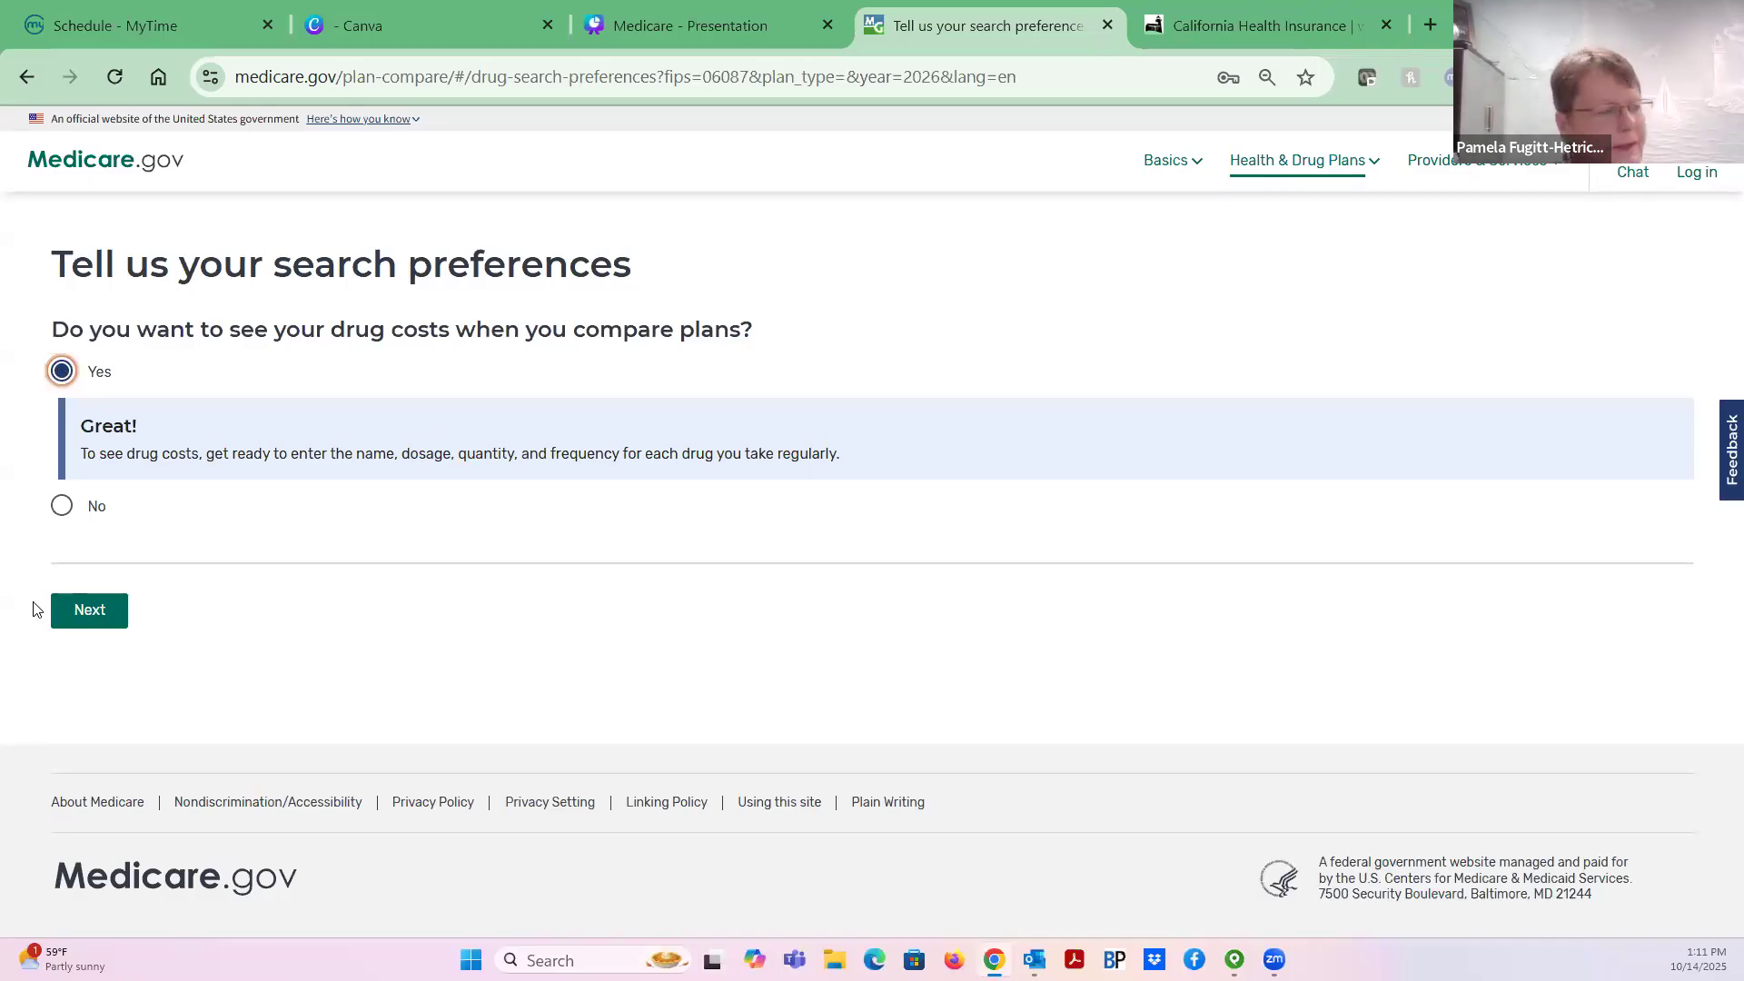
{"action": "left_click", "coordinate": [85, 618]}
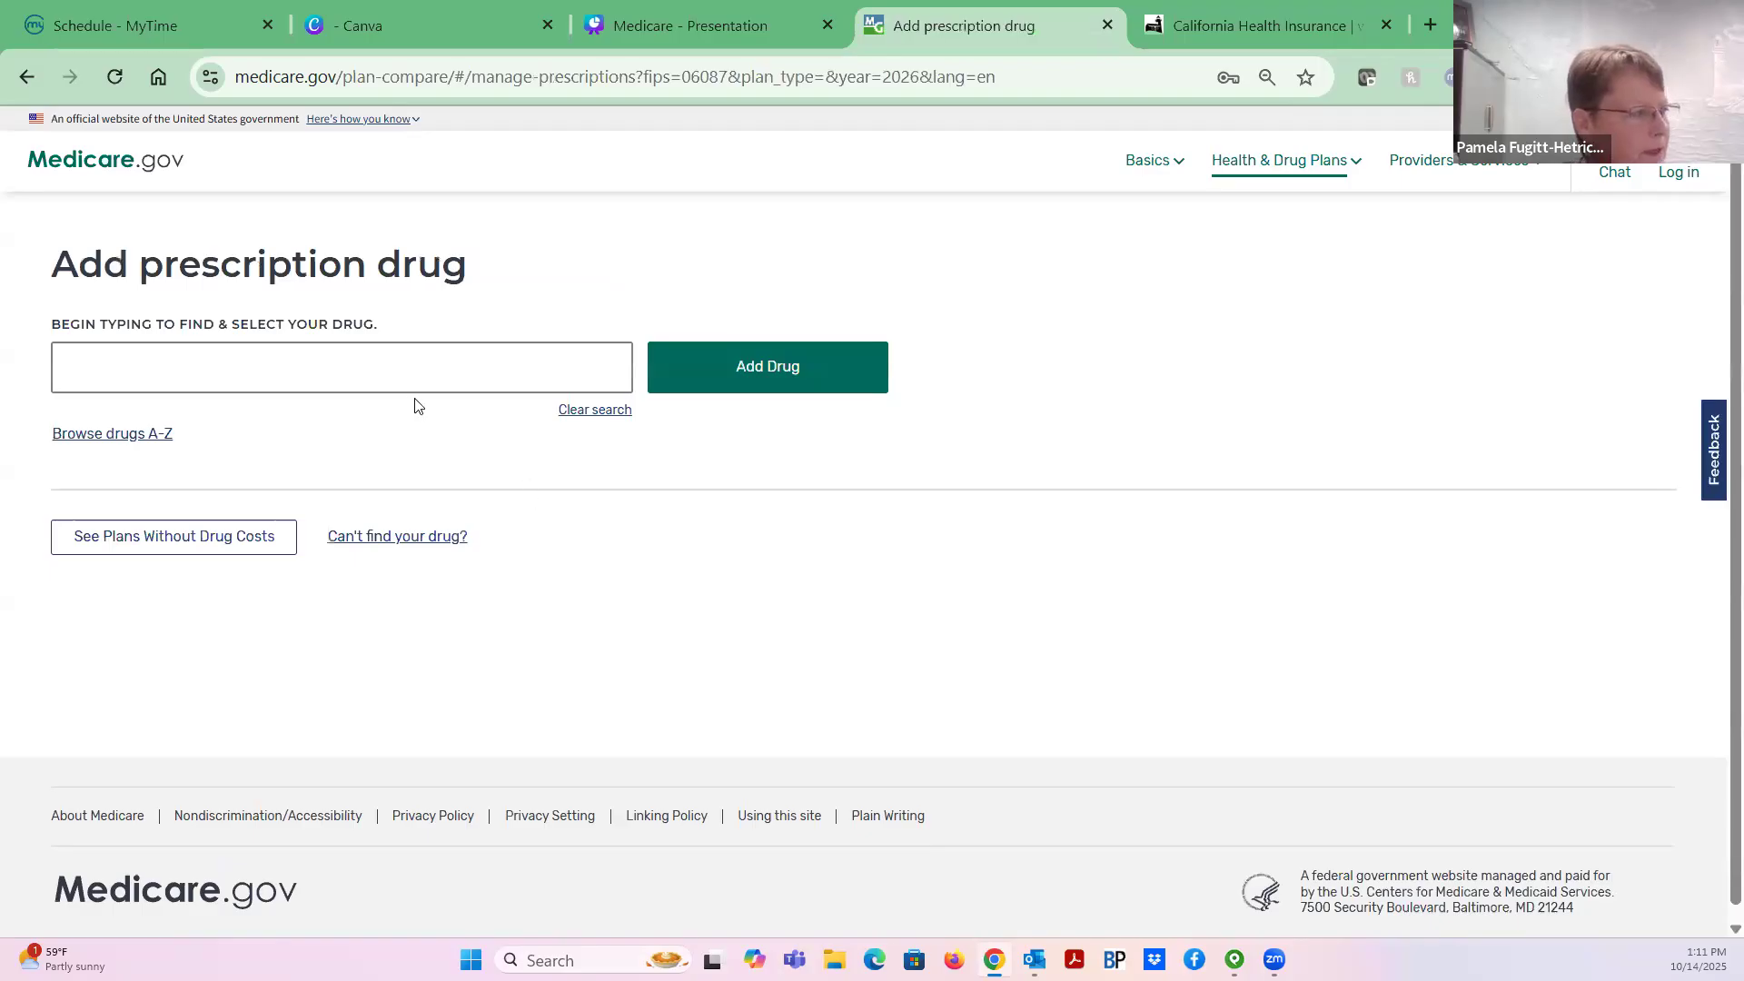
Add Eliquis to the drug list as a 5mg tablet, quantity 60 every month
{"action": "left_click", "coordinate": [396, 378]}
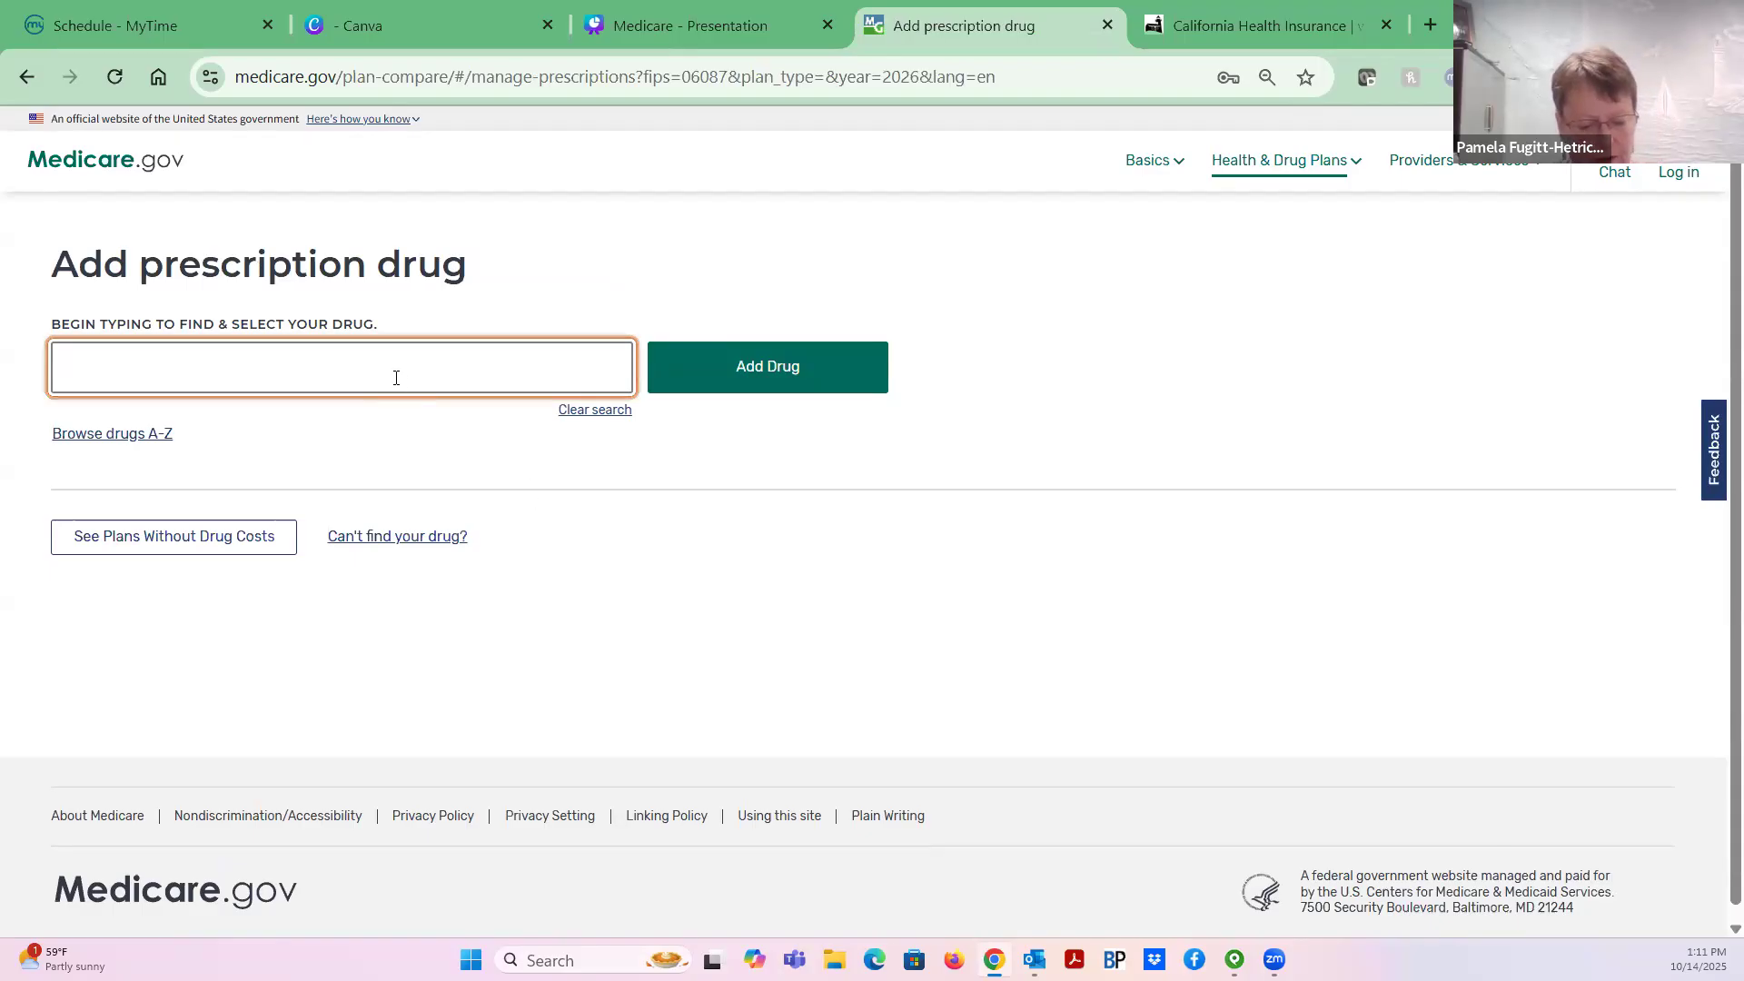
{"action": "type", "text": "eli"}
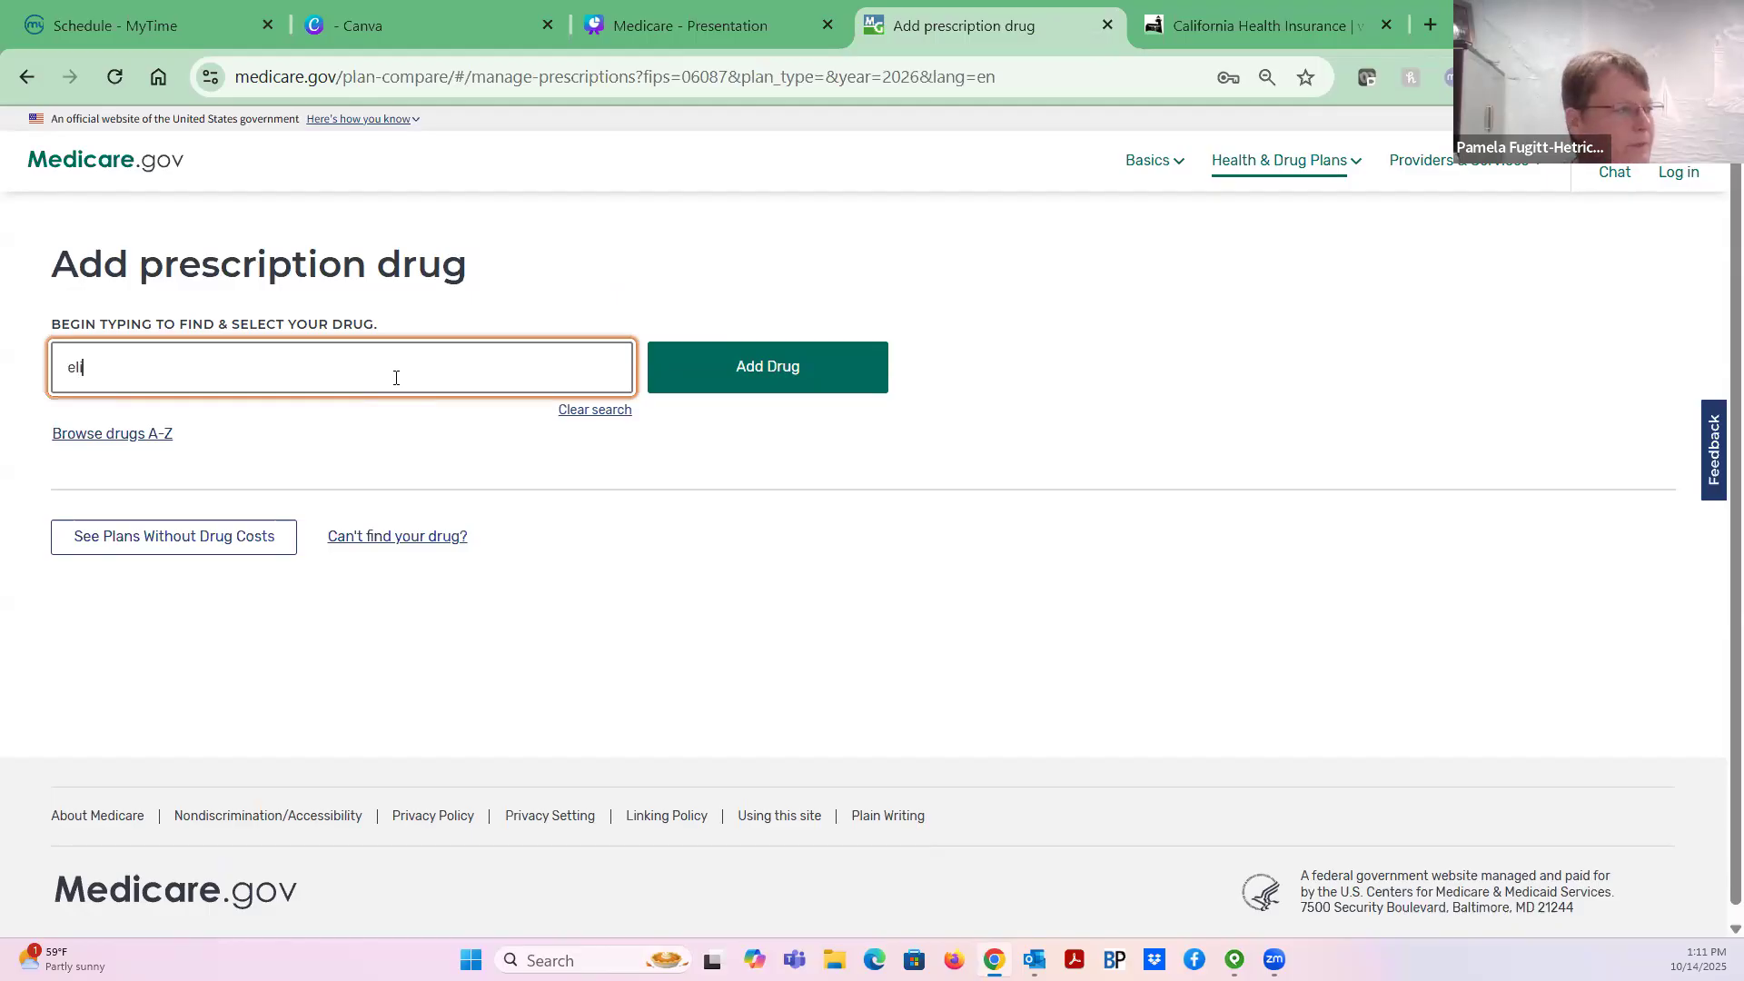
{"action": "type", "text": "quis"}
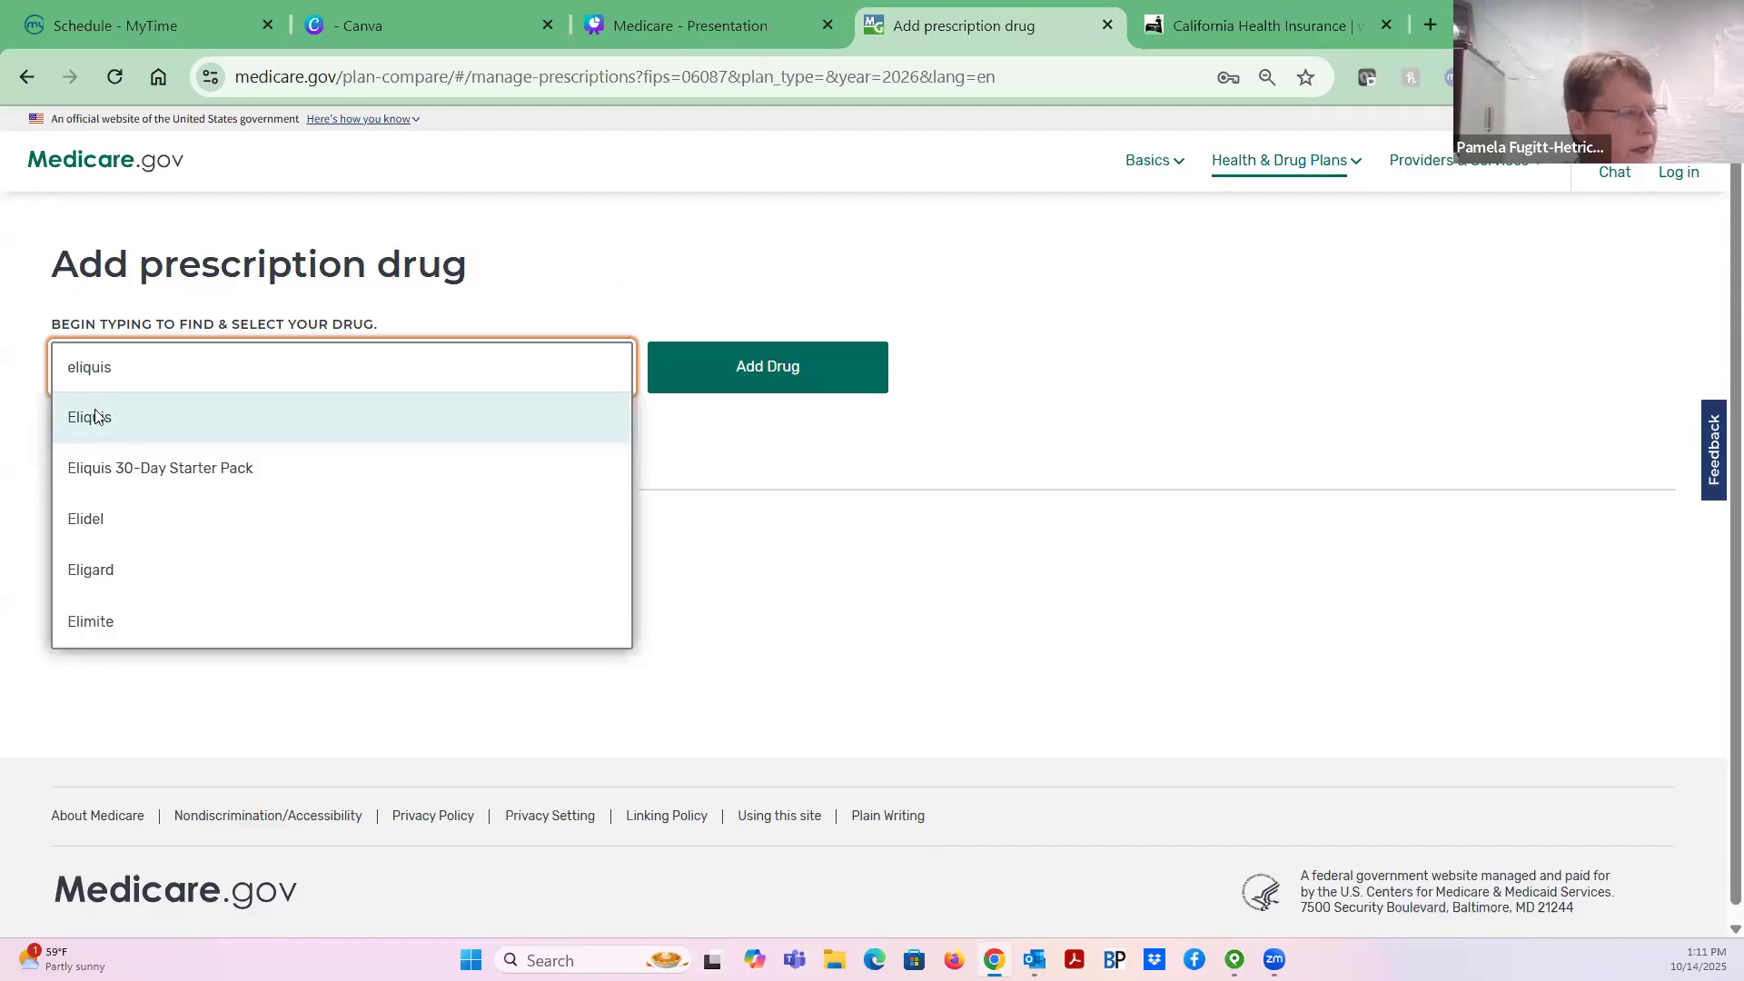
{"action": "left_click", "coordinate": [263, 437]}
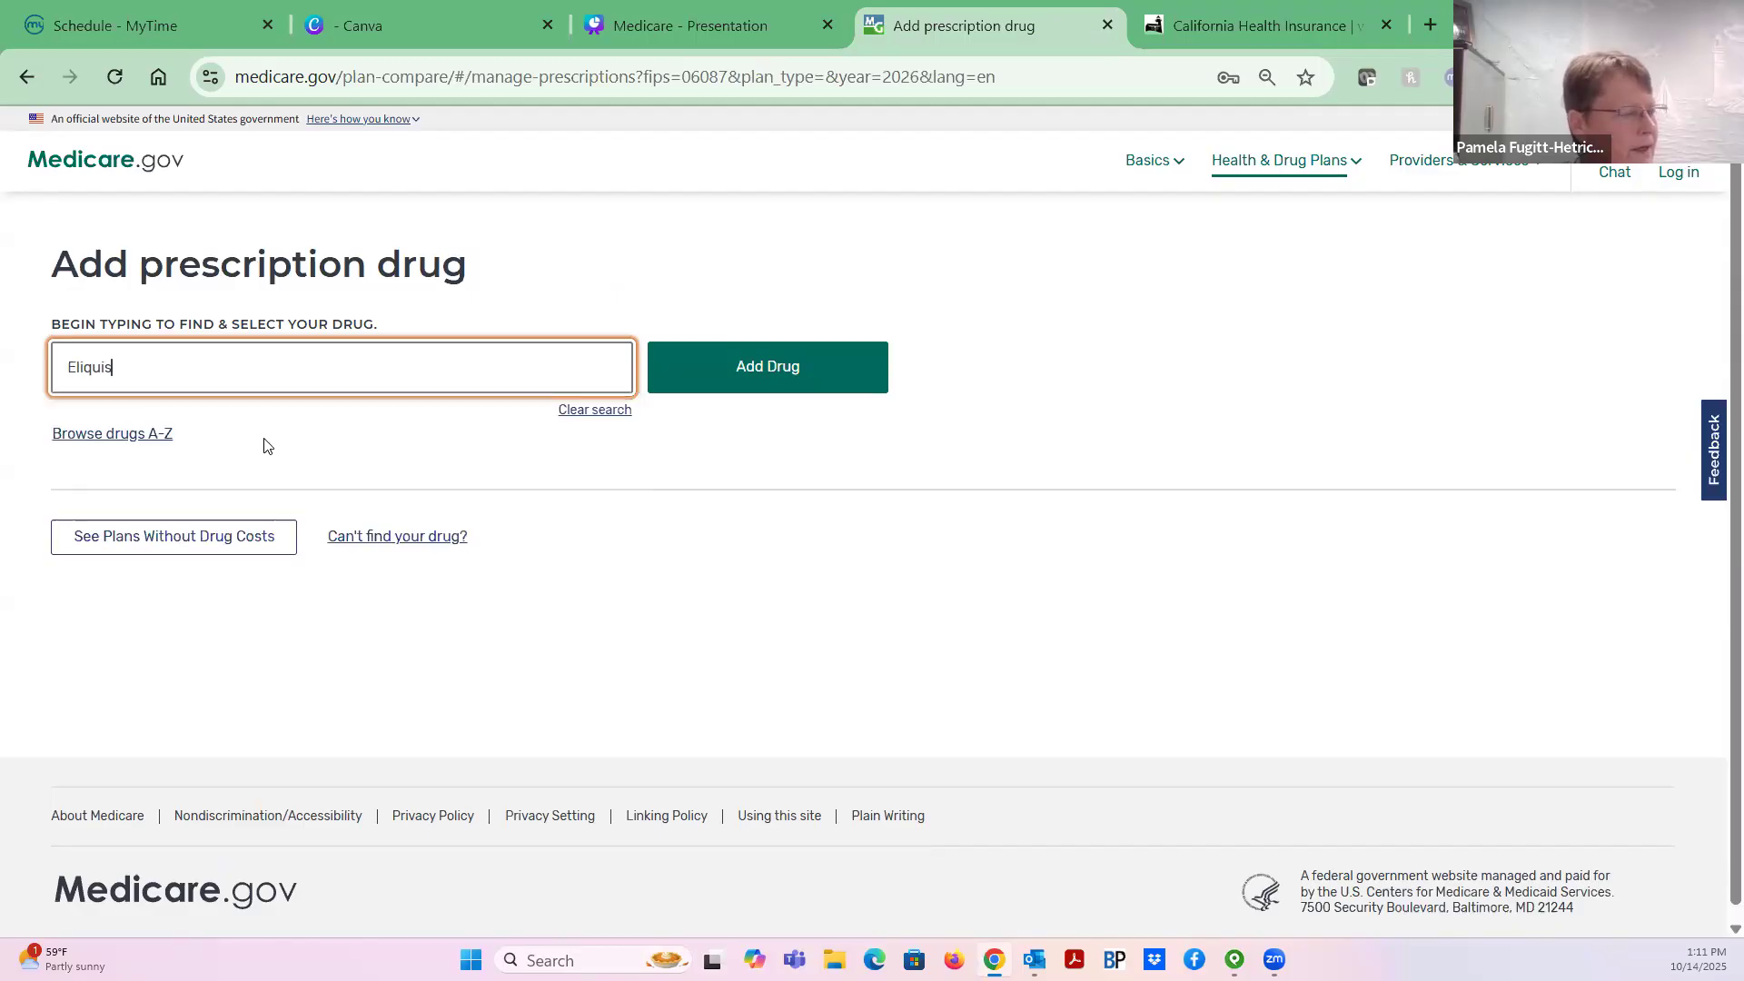
{"action": "left_click", "coordinate": [798, 374]}
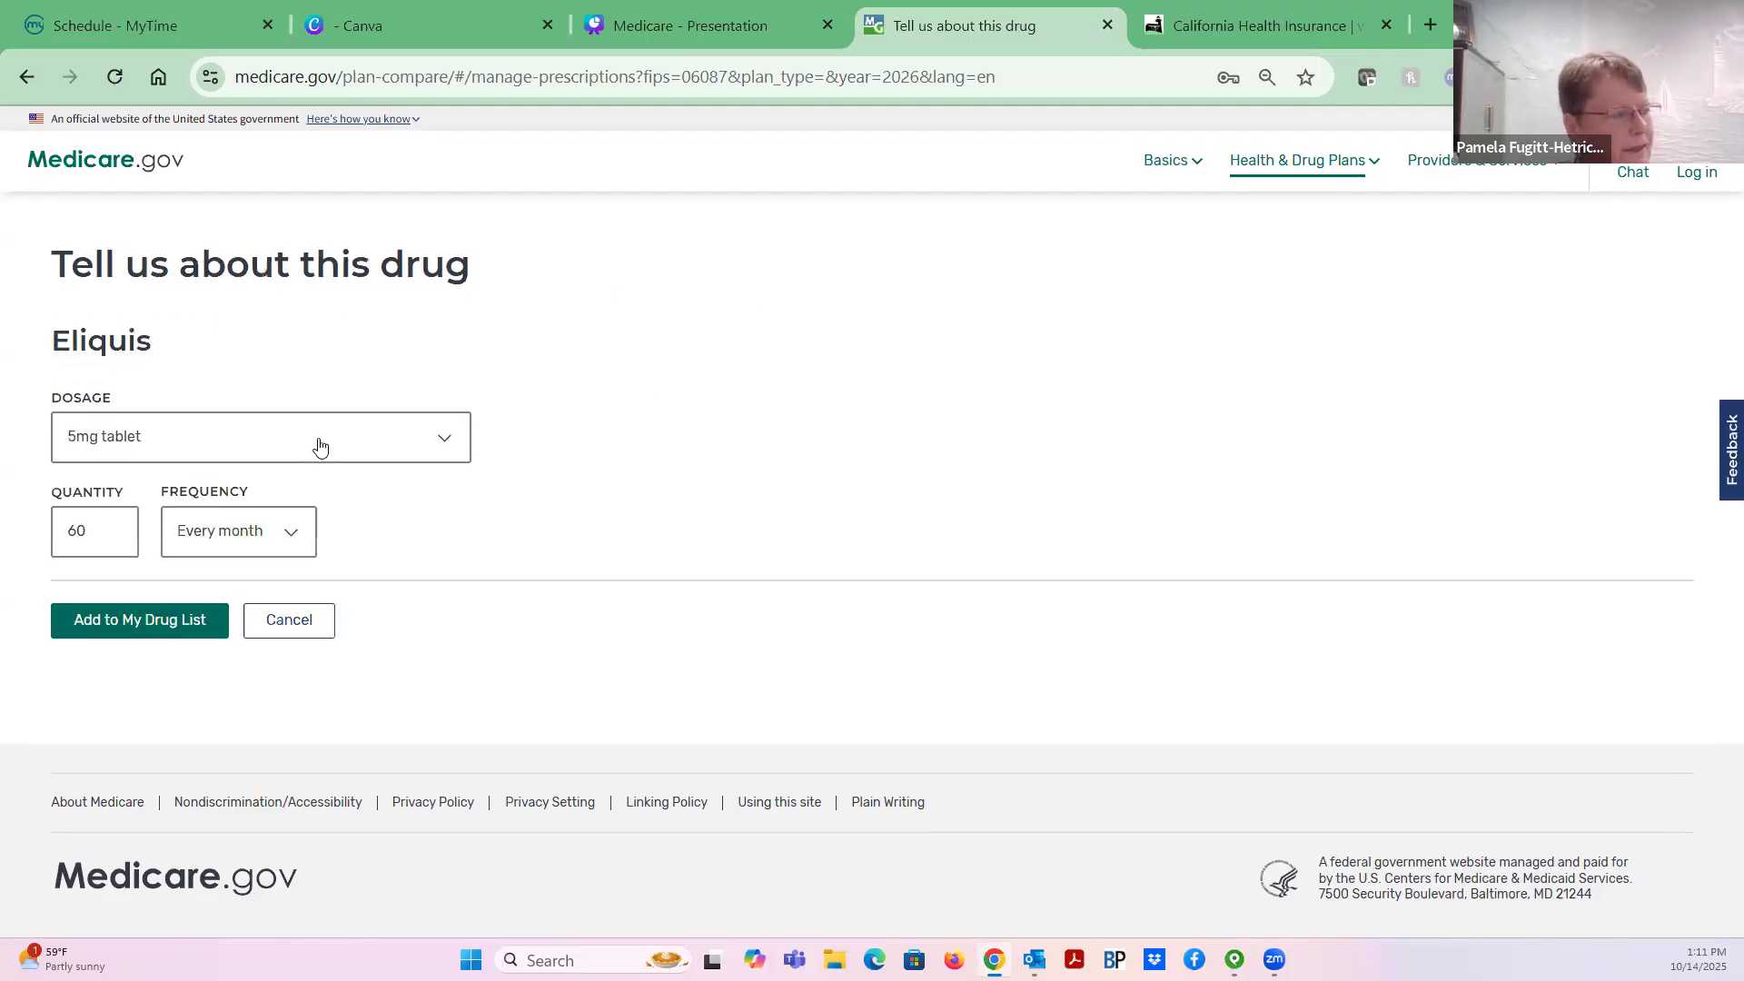
{"action": "left_click", "coordinate": [272, 459]}
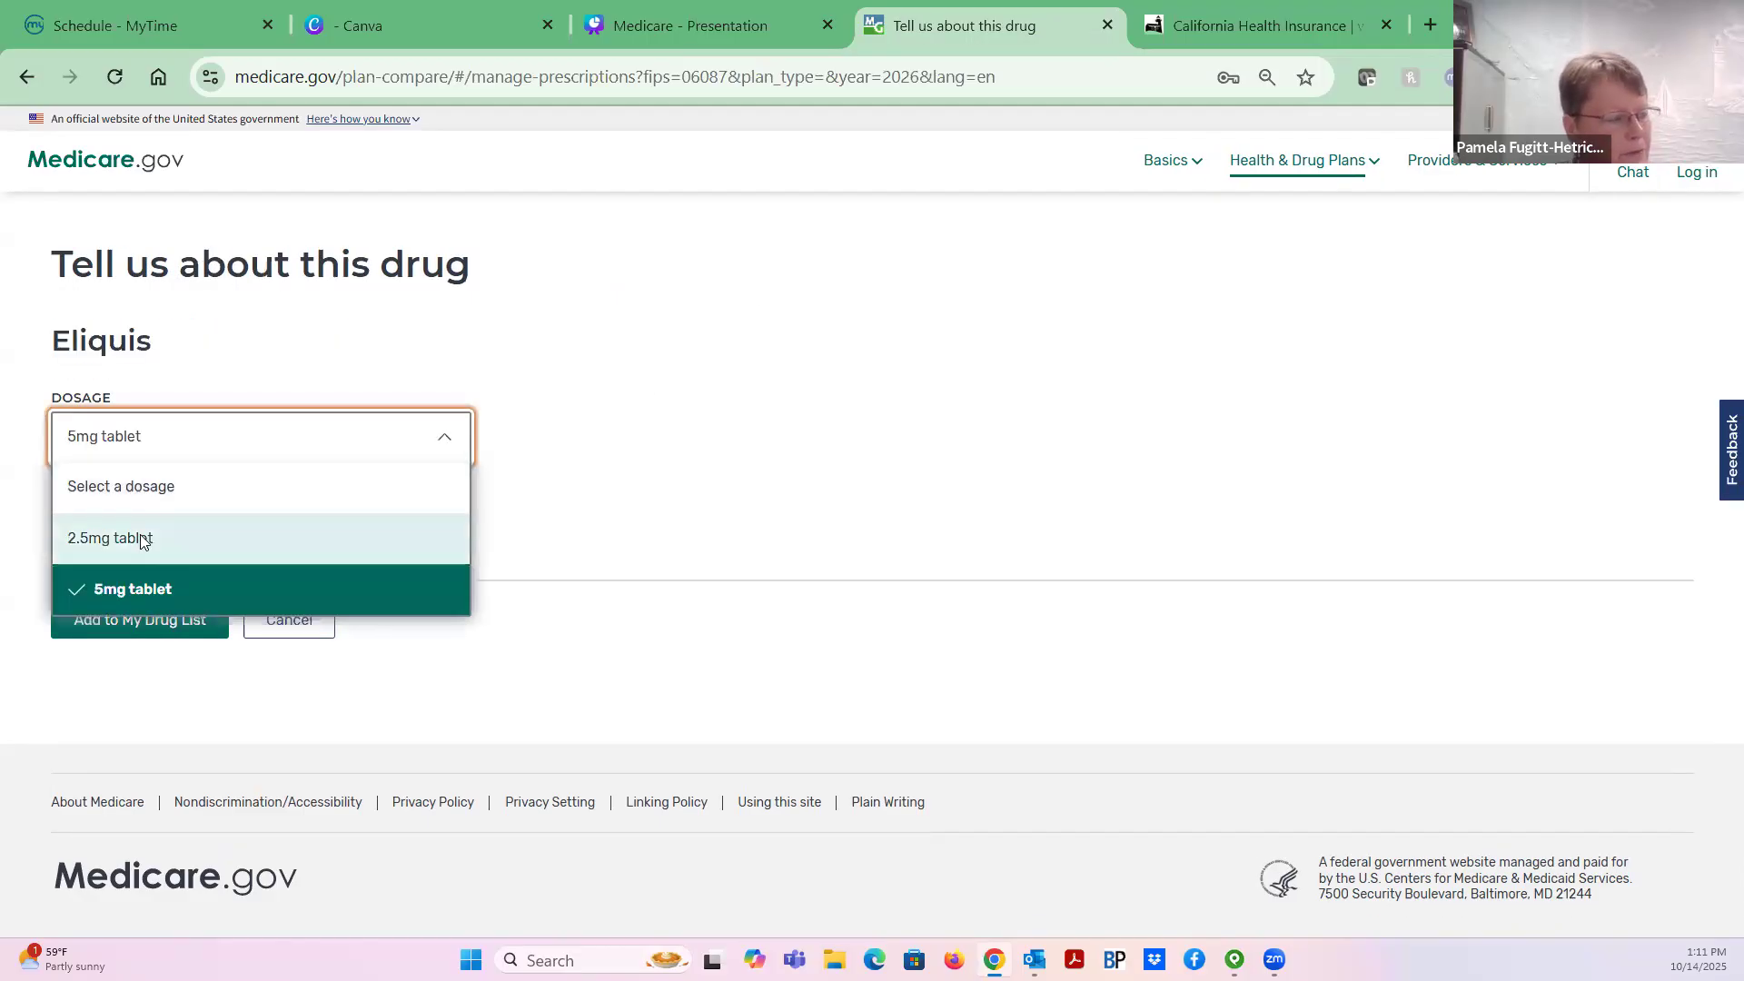
{"action": "left_click", "coordinate": [164, 590]}
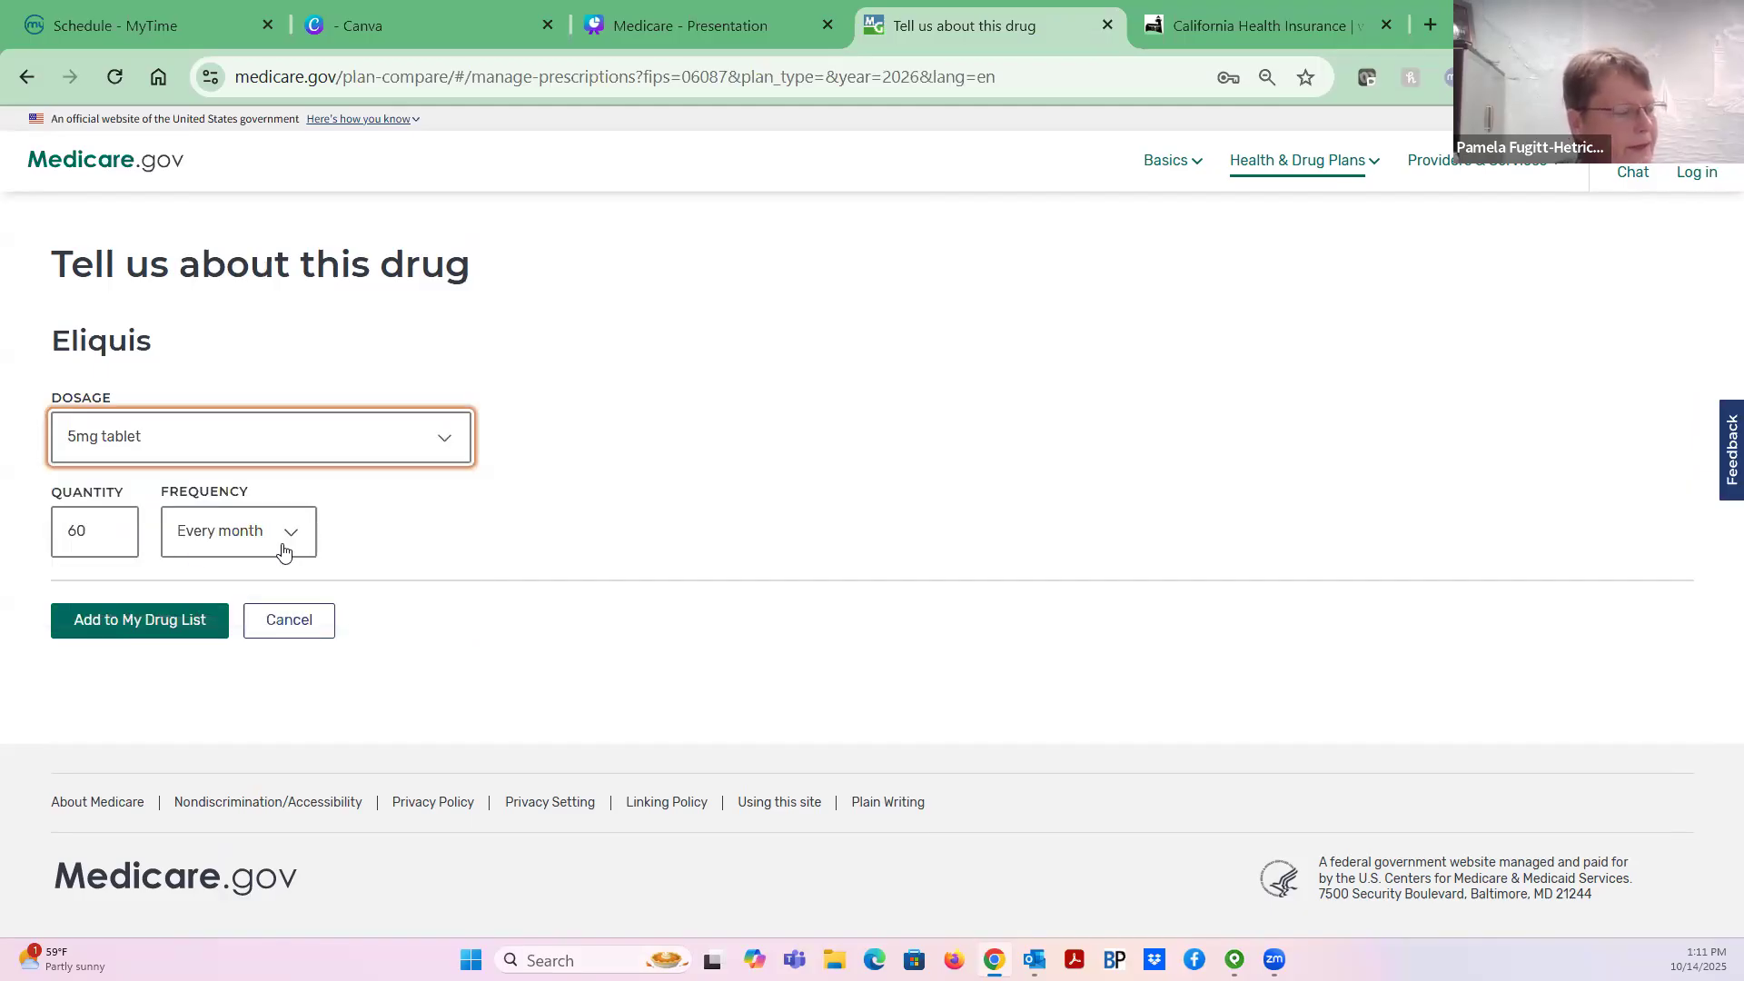
{"action": "left_click", "coordinate": [173, 620]}
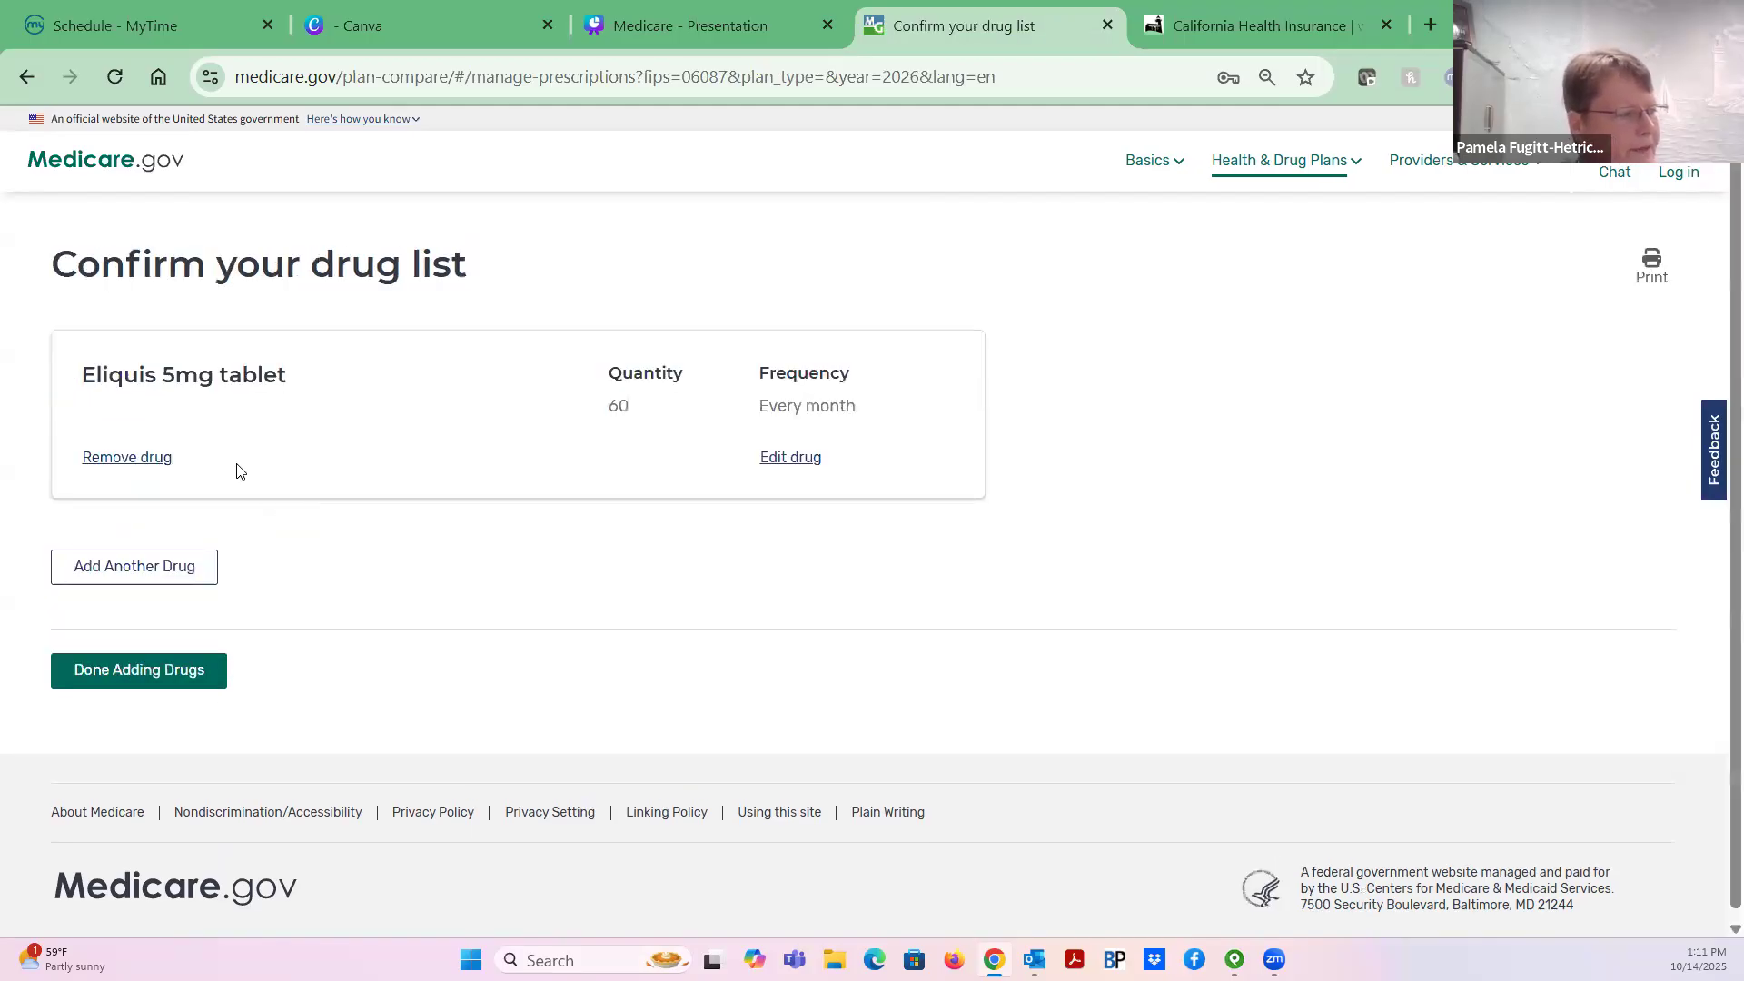
Add lisinopril to the drug list as a 5mg tablet, quantity 30 every month
{"action": "left_click", "coordinate": [148, 568]}
{"action": "left_click", "coordinate": [473, 429]}
{"action": "type", "text": "lis"}
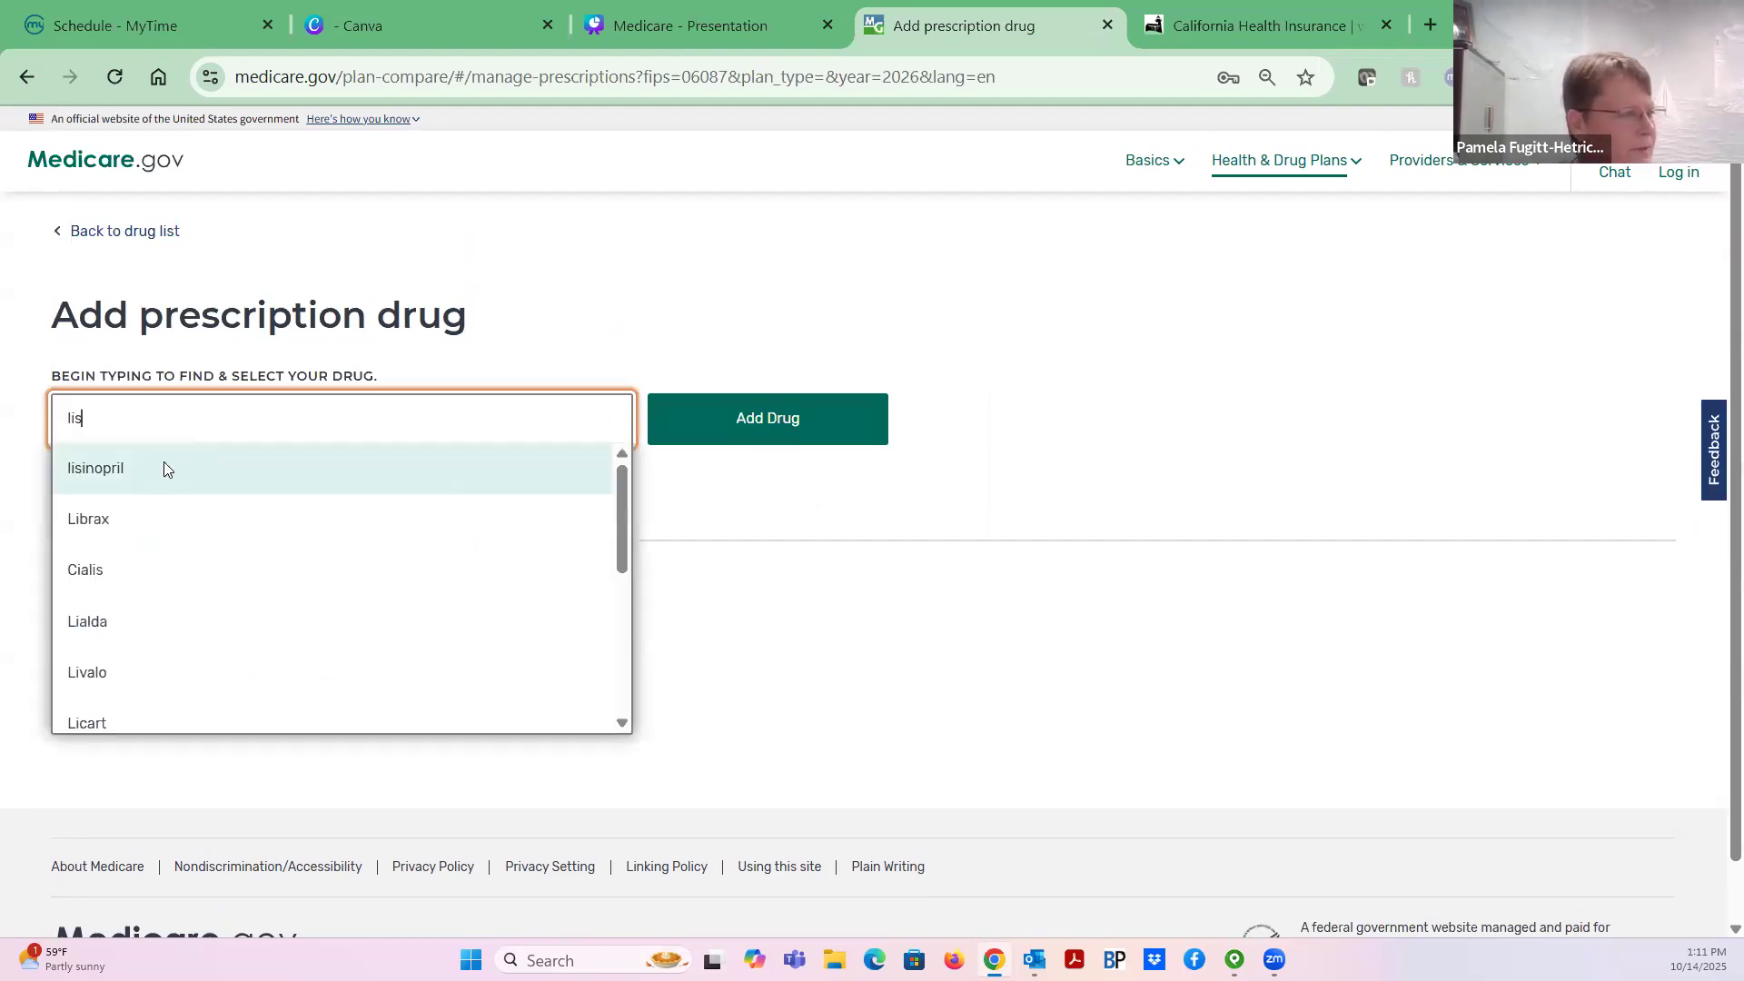
{"action": "left_click", "coordinate": [162, 467]}
{"action": "left_click", "coordinate": [713, 436]}
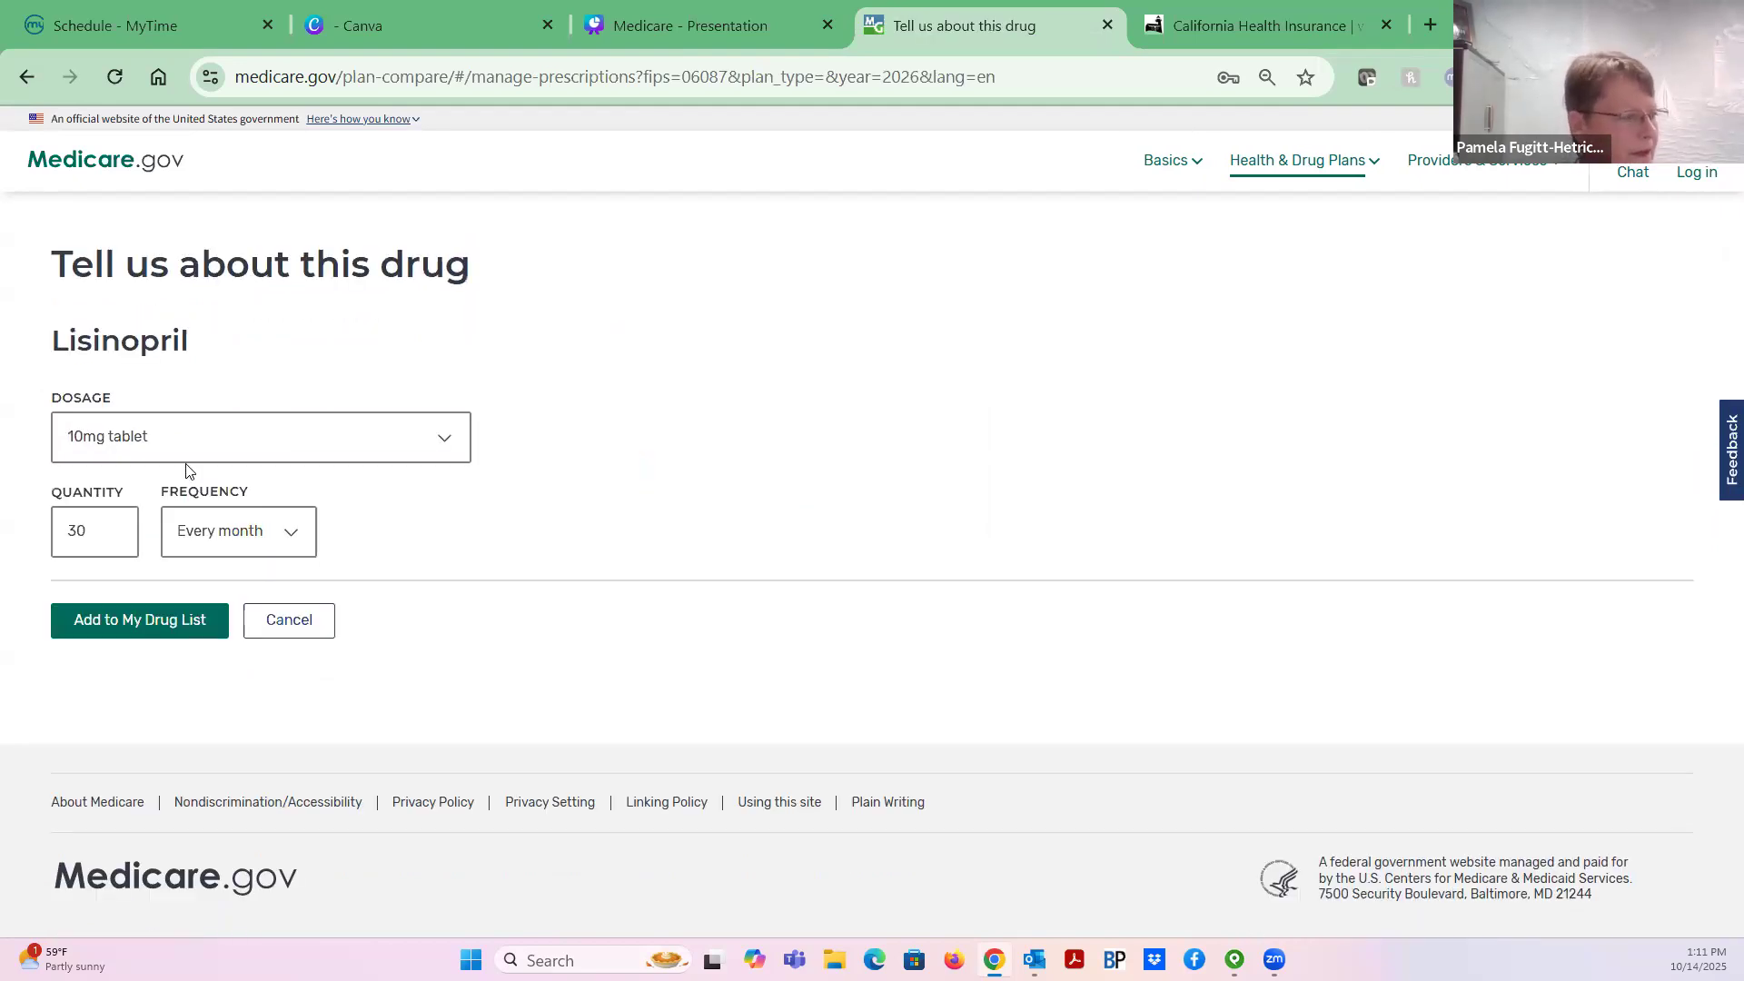
{"action": "left_click", "coordinate": [218, 437]}
{"action": "left_click", "coordinate": [154, 586]}
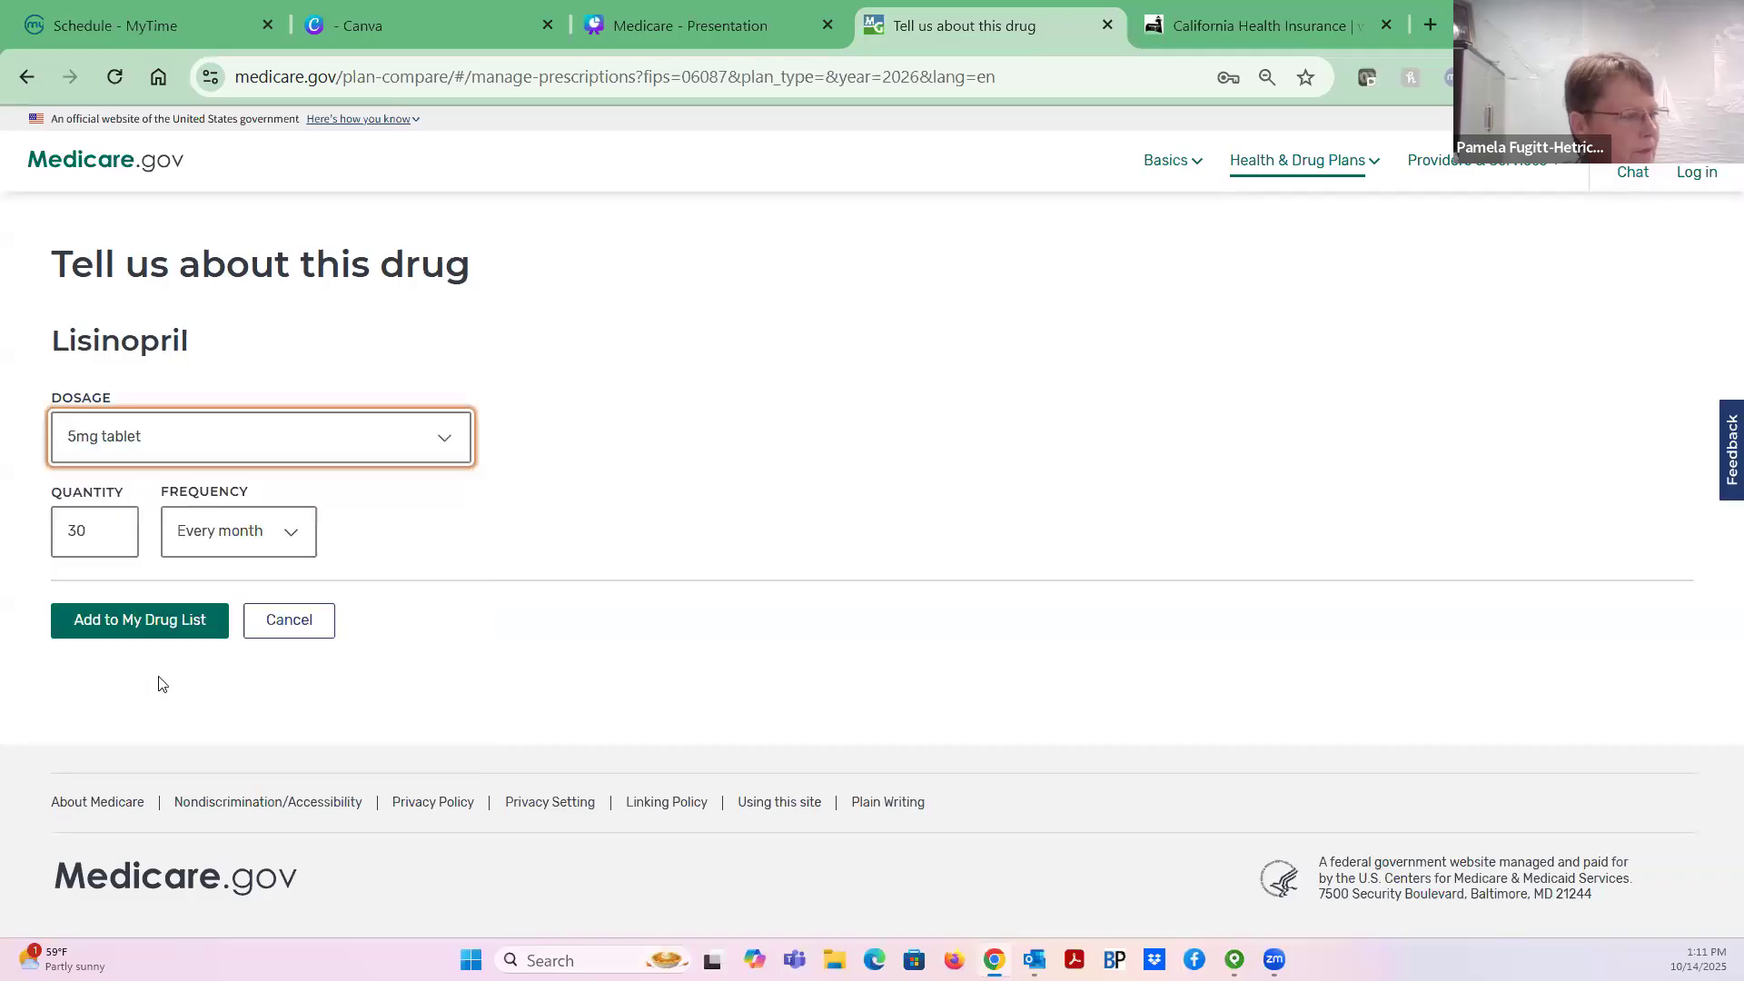
{"action": "left_click", "coordinate": [133, 624]}
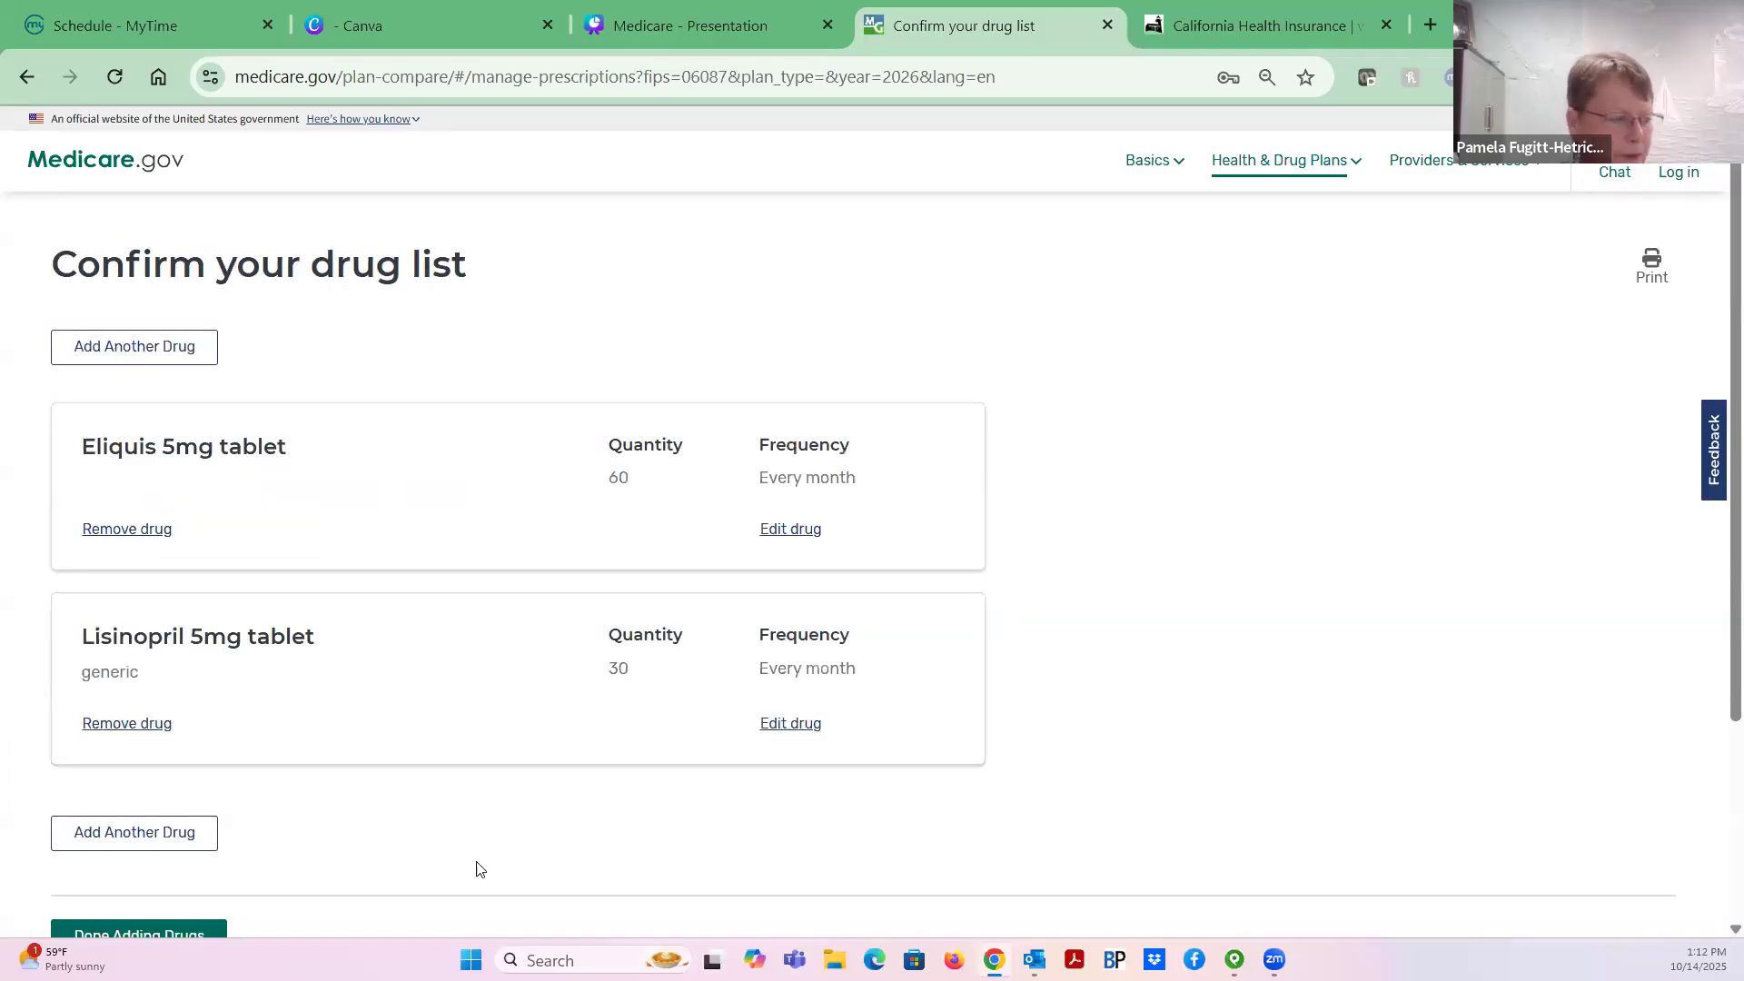
Finish the drug list with Eliquis and lisinopril and continue to the pharmacy selection
{"action": "left_click", "coordinate": [151, 849]}
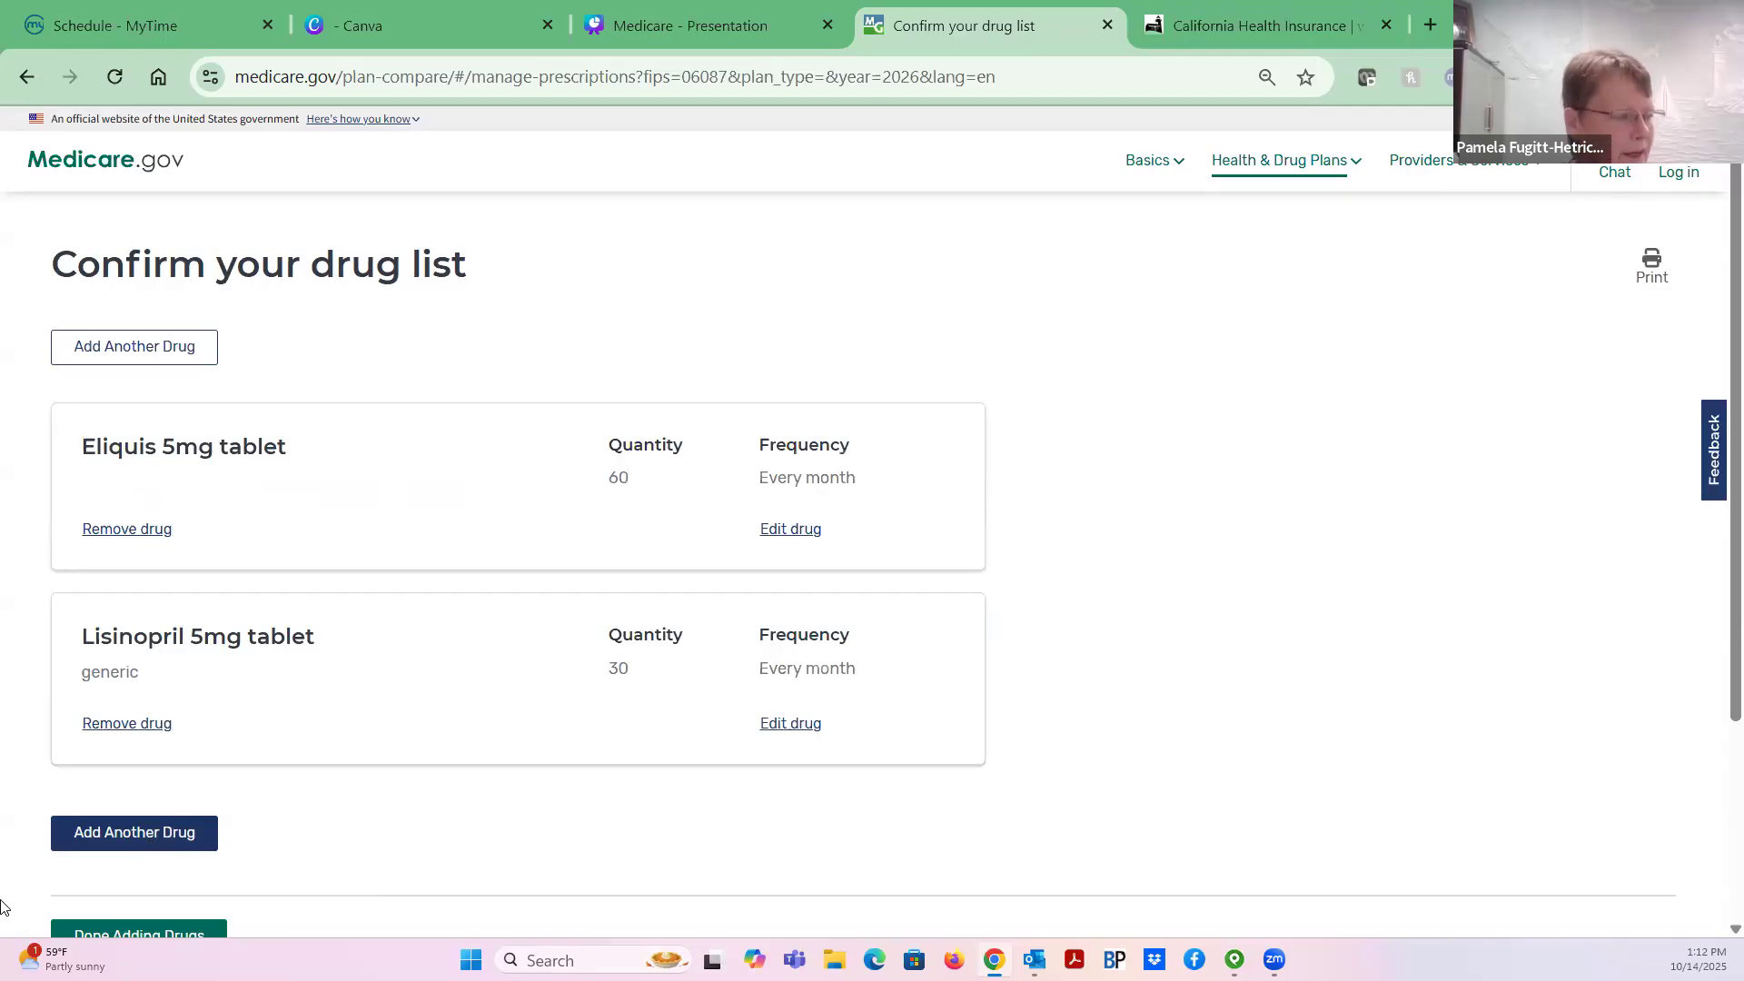
{"action": "scroll", "coordinate": [102, 610], "scroll_direction": "down", "scroll_amount": 3}
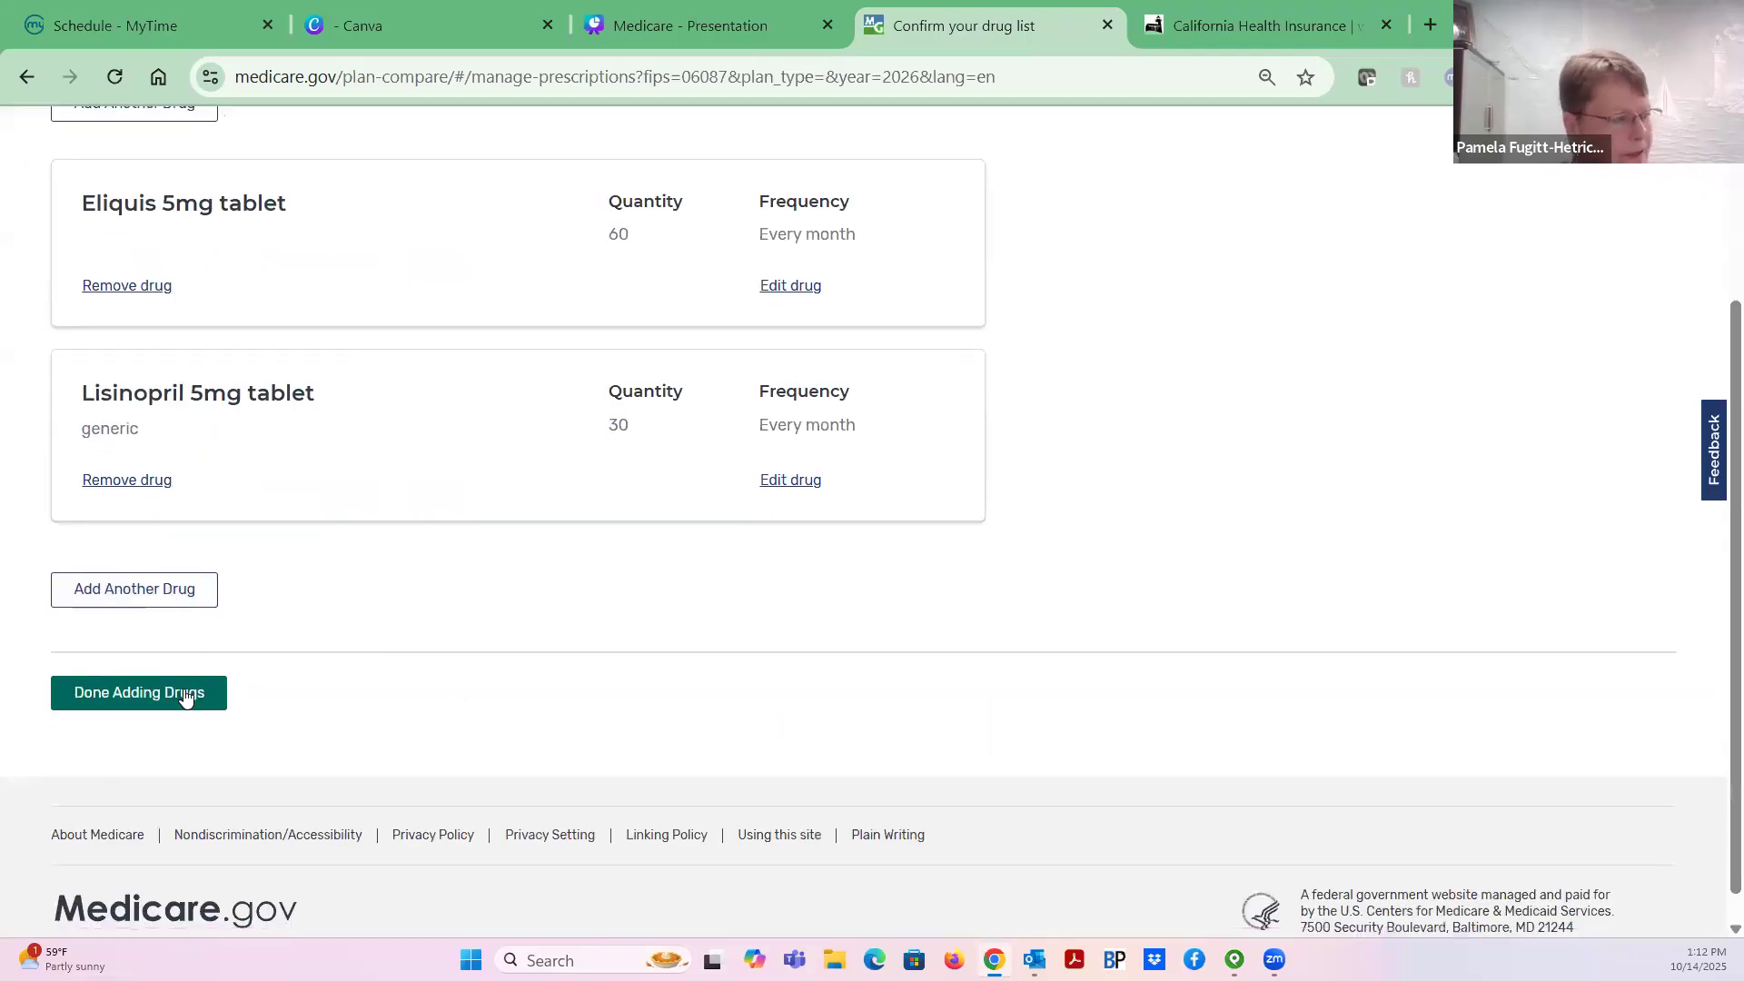
{"action": "left_click", "coordinate": [149, 696]}
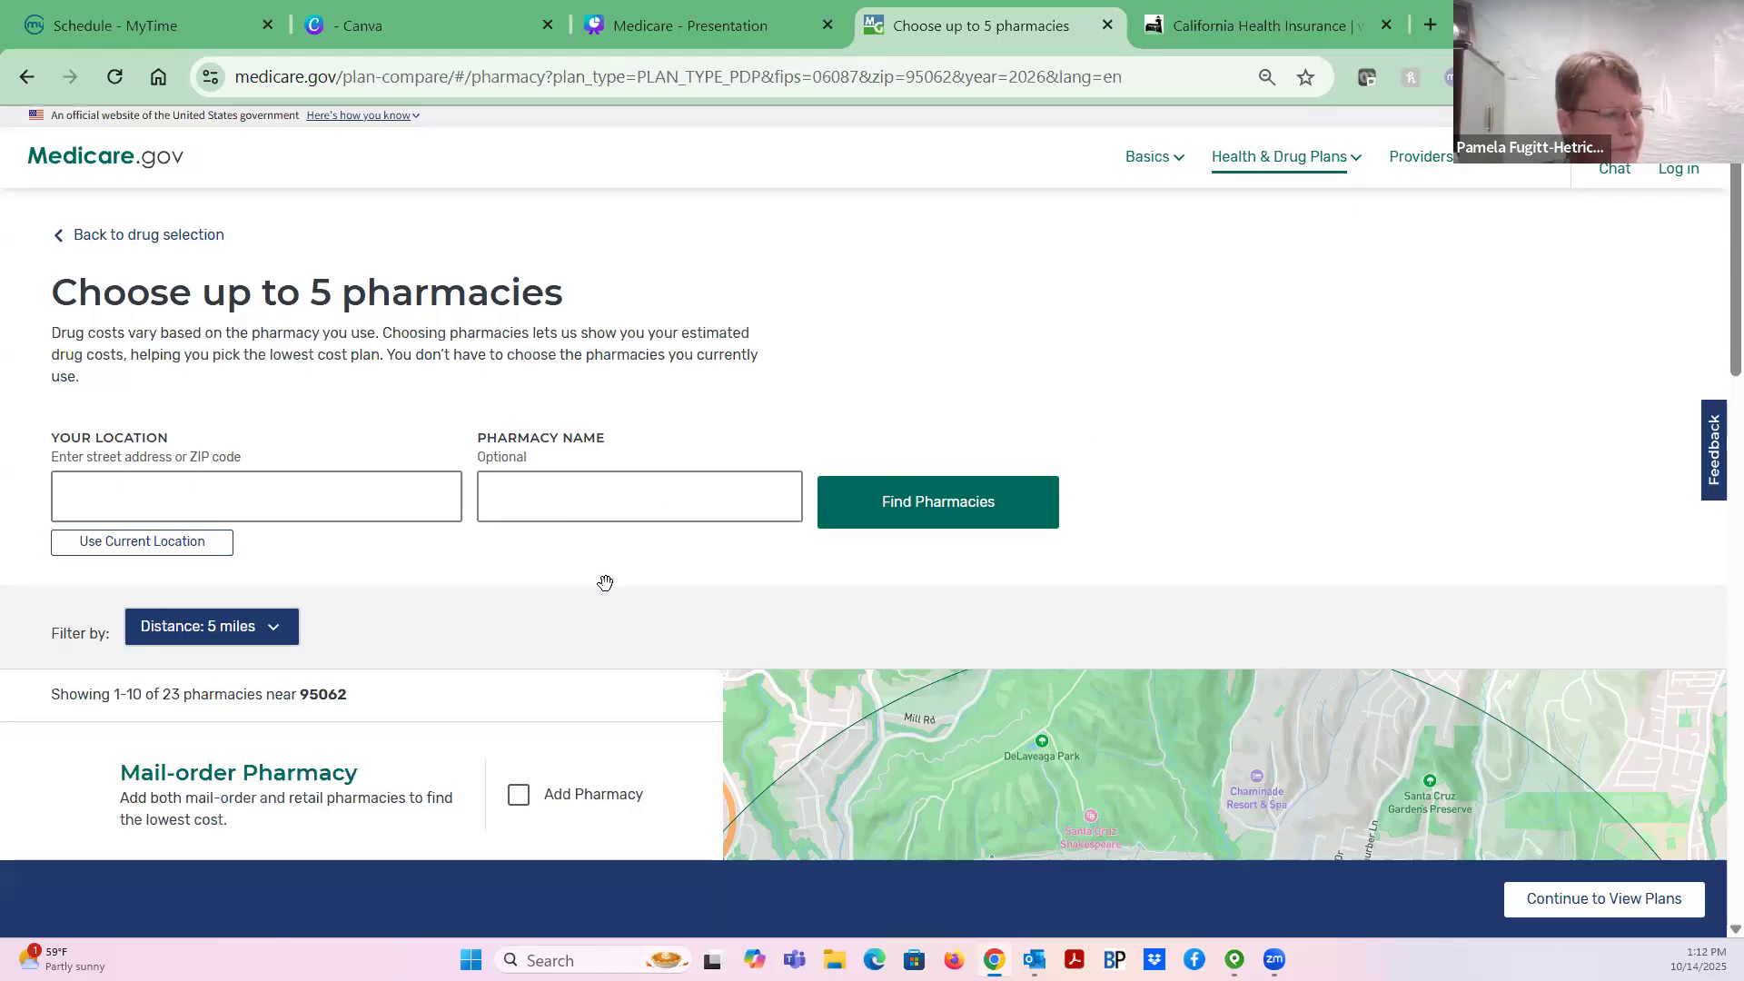
Select the mail-order pharmacy, Walgreens #3158, Safeway Pharmacy #0799 and CVS Pharmacy #09597, and continue to the plan results
{"action": "scroll", "coordinate": [599, 581], "scroll_direction": "down", "scroll_amount": 4}
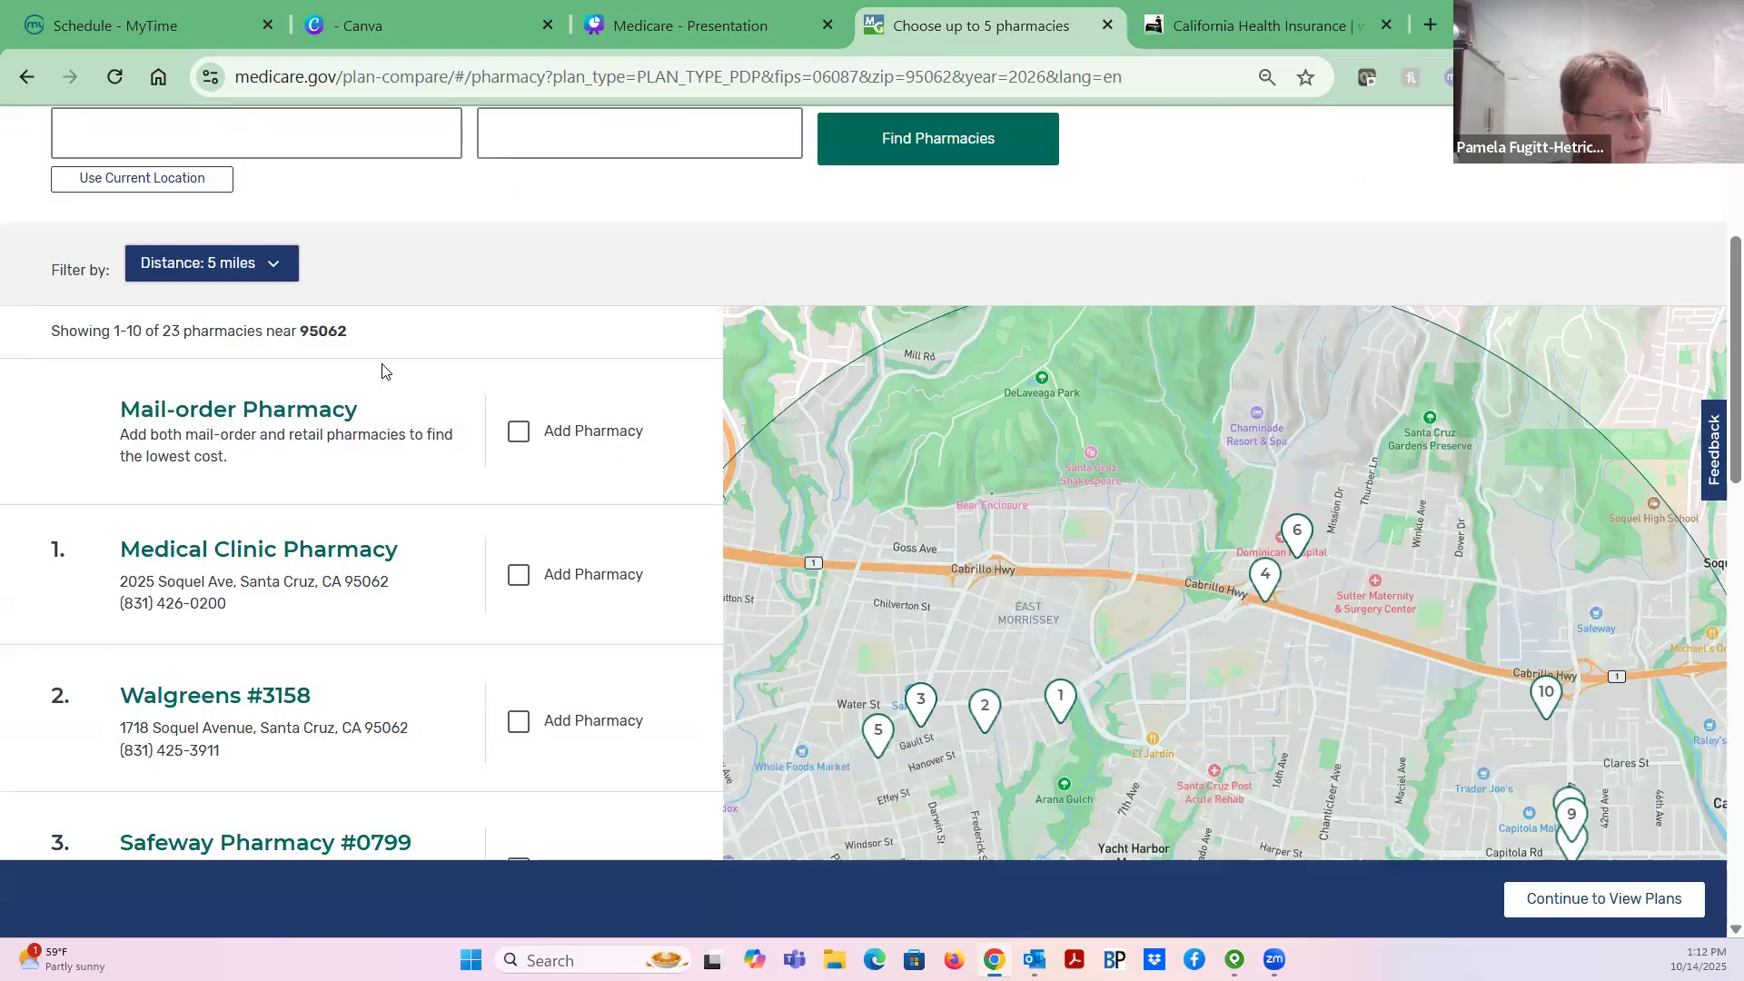
{"action": "left_click", "coordinate": [517, 433]}
{"action": "scroll", "coordinate": [512, 641], "scroll_direction": "down", "scroll_amount": 2}
{"action": "left_click", "coordinate": [518, 597]}
{"action": "scroll", "coordinate": [526, 763], "scroll_direction": "down", "scroll_amount": 1}
{"action": "scroll", "coordinate": [532, 652], "scroll_direction": "down", "scroll_amount": 2}
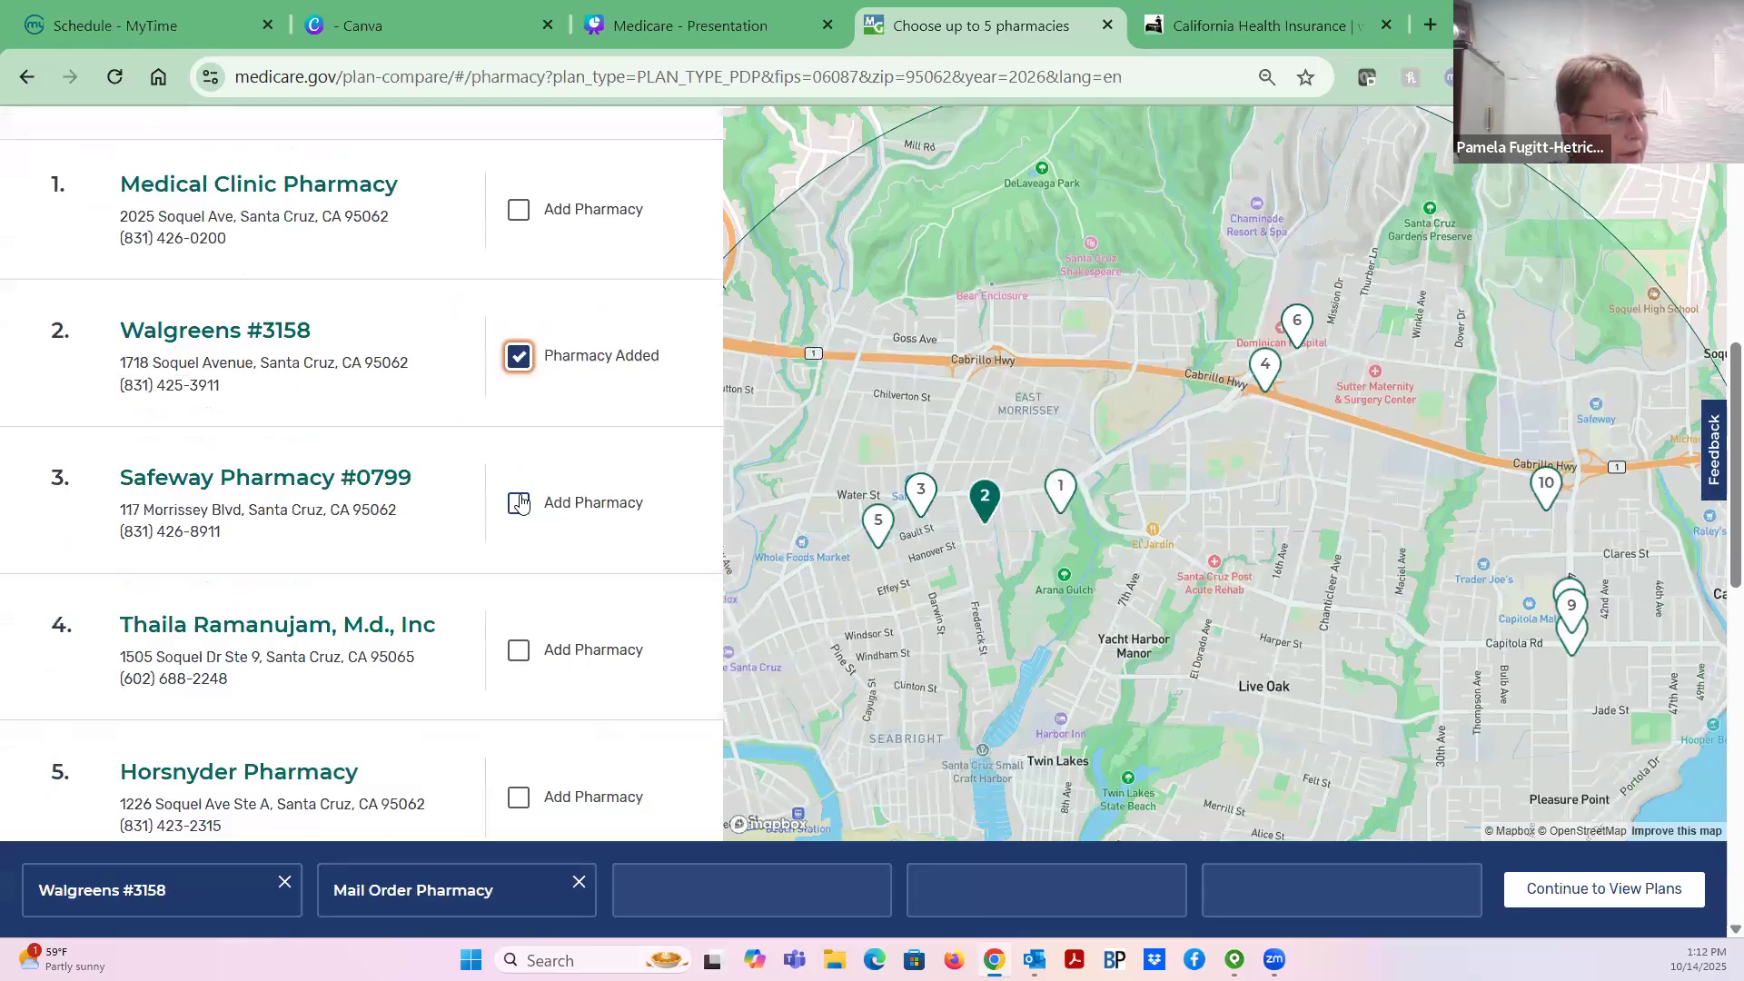
{"action": "left_click", "coordinate": [518, 500]}
{"action": "scroll", "coordinate": [454, 672], "scroll_direction": "down", "scroll_amount": 7}
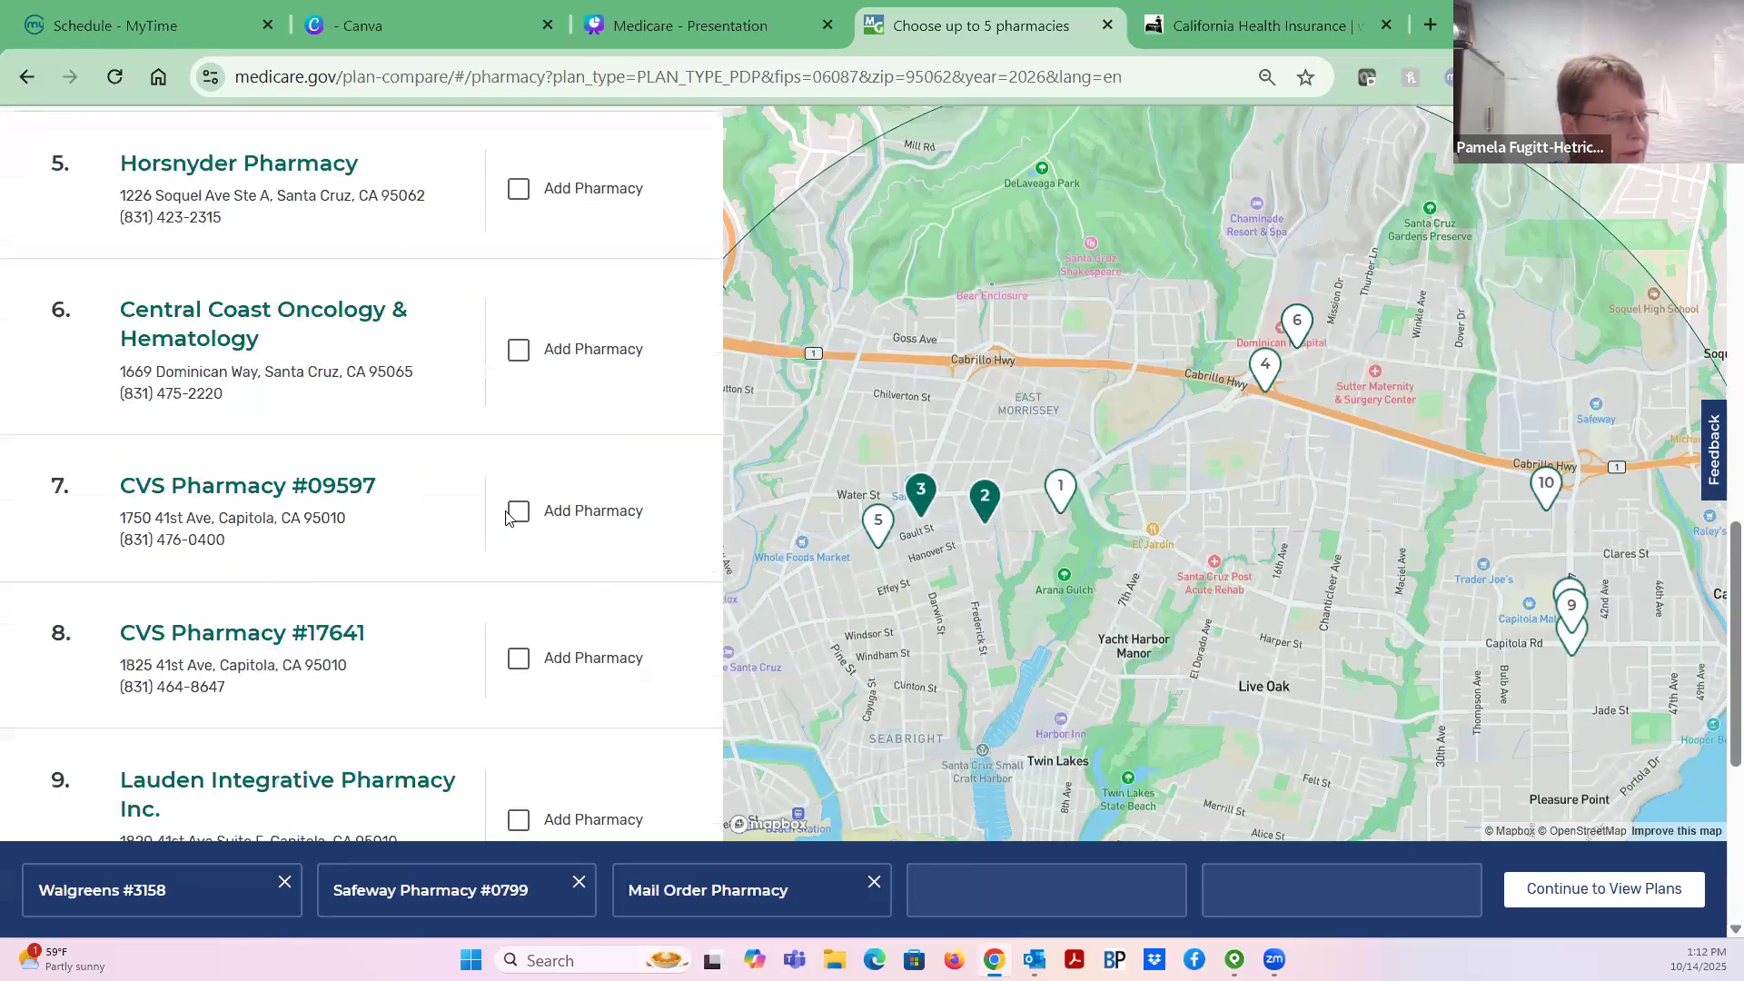
{"action": "left_click", "coordinate": [518, 511]}
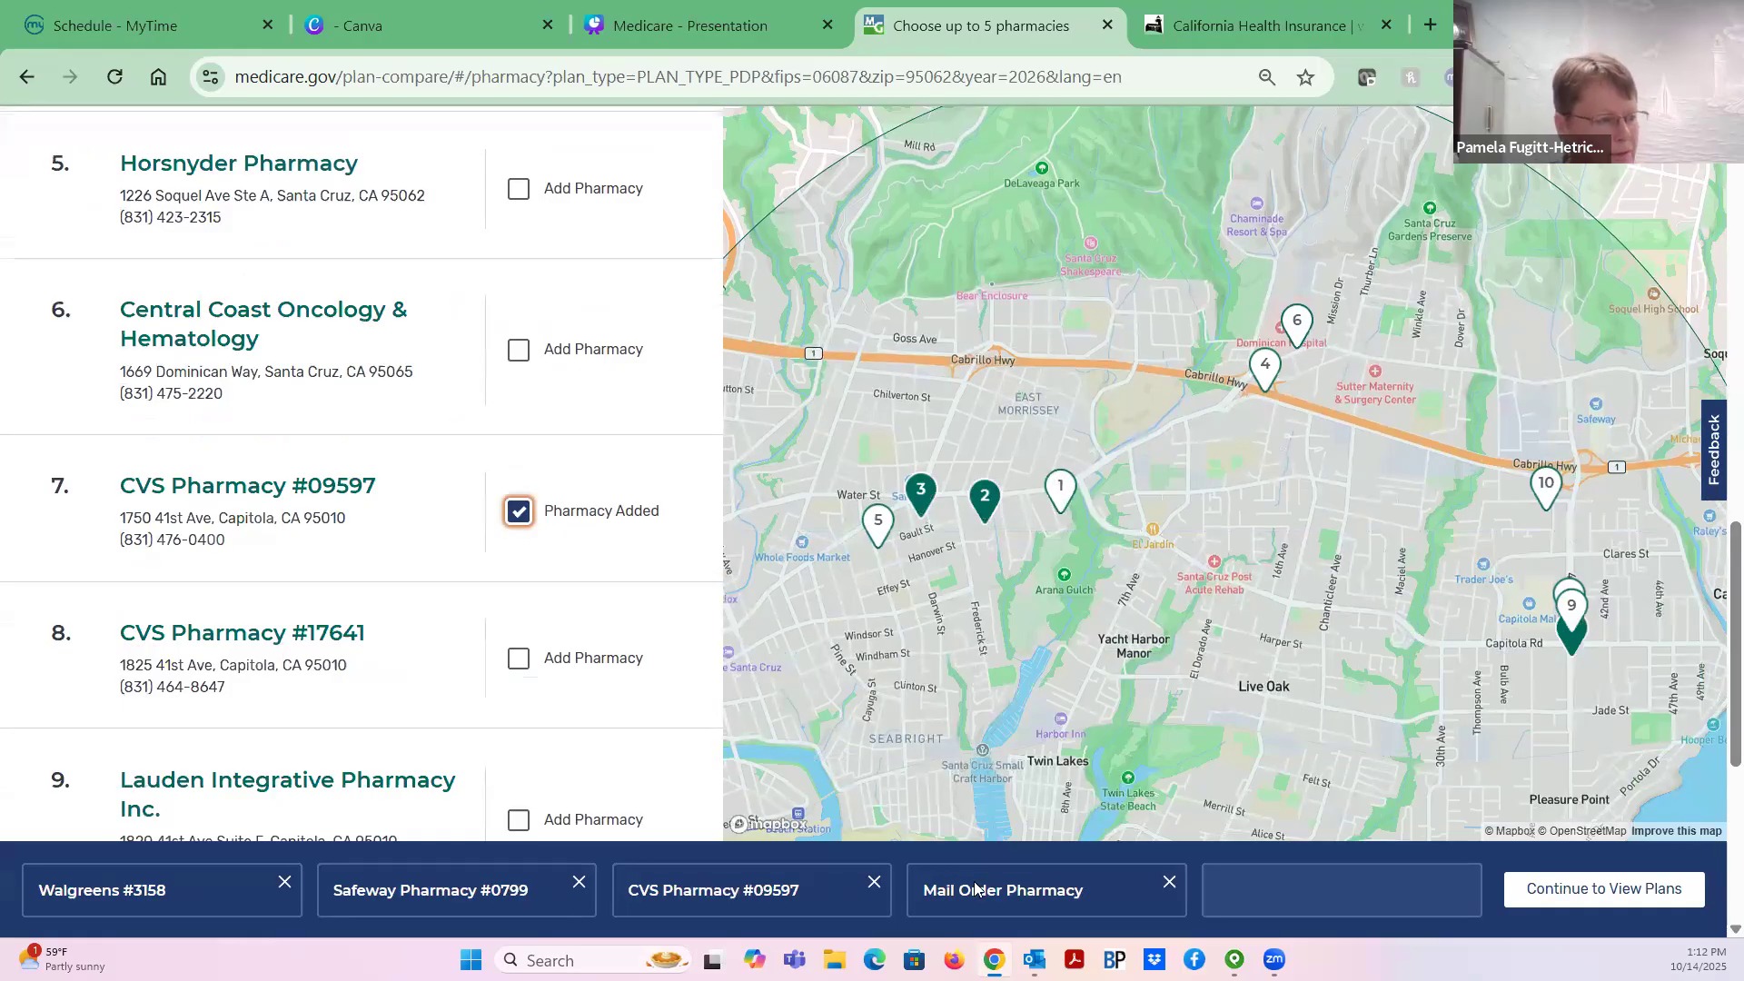
{"action": "left_click", "coordinate": [1579, 890]}
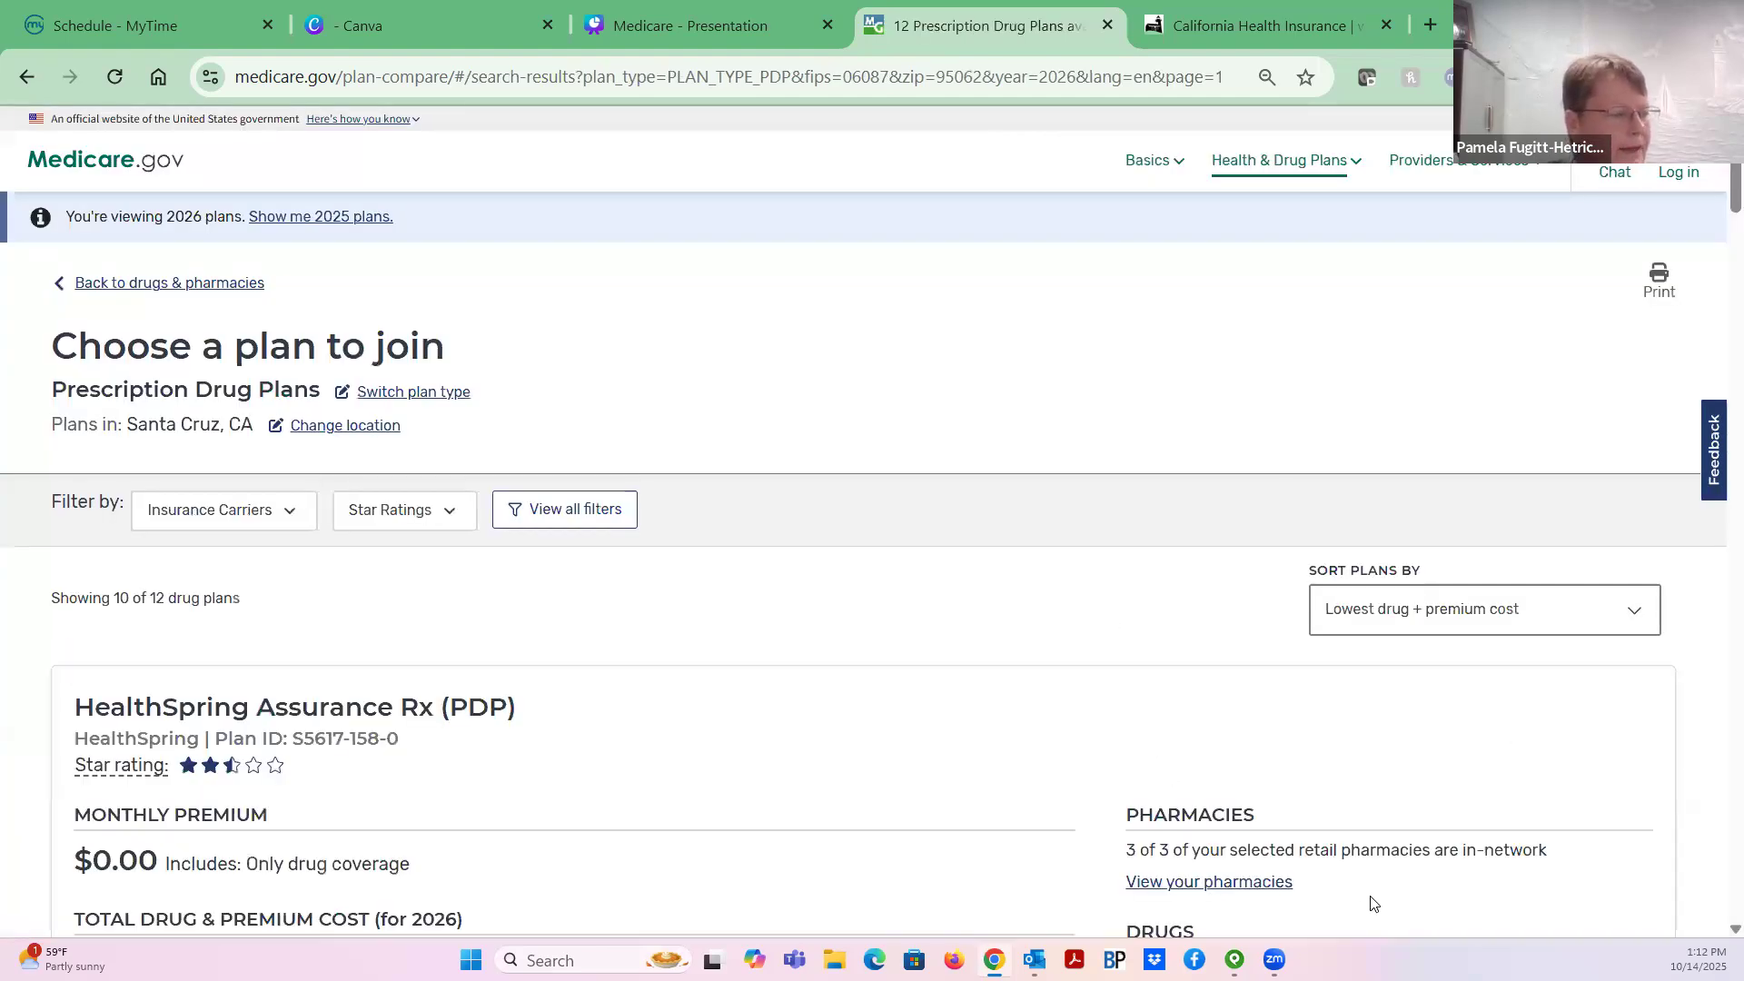
Review the premium, total cost and deductible of HealthSpring Assurance Rx (PDP), and open its pharmacy details
{"action": "scroll", "coordinate": [1055, 690], "scroll_direction": "down", "scroll_amount": 4}
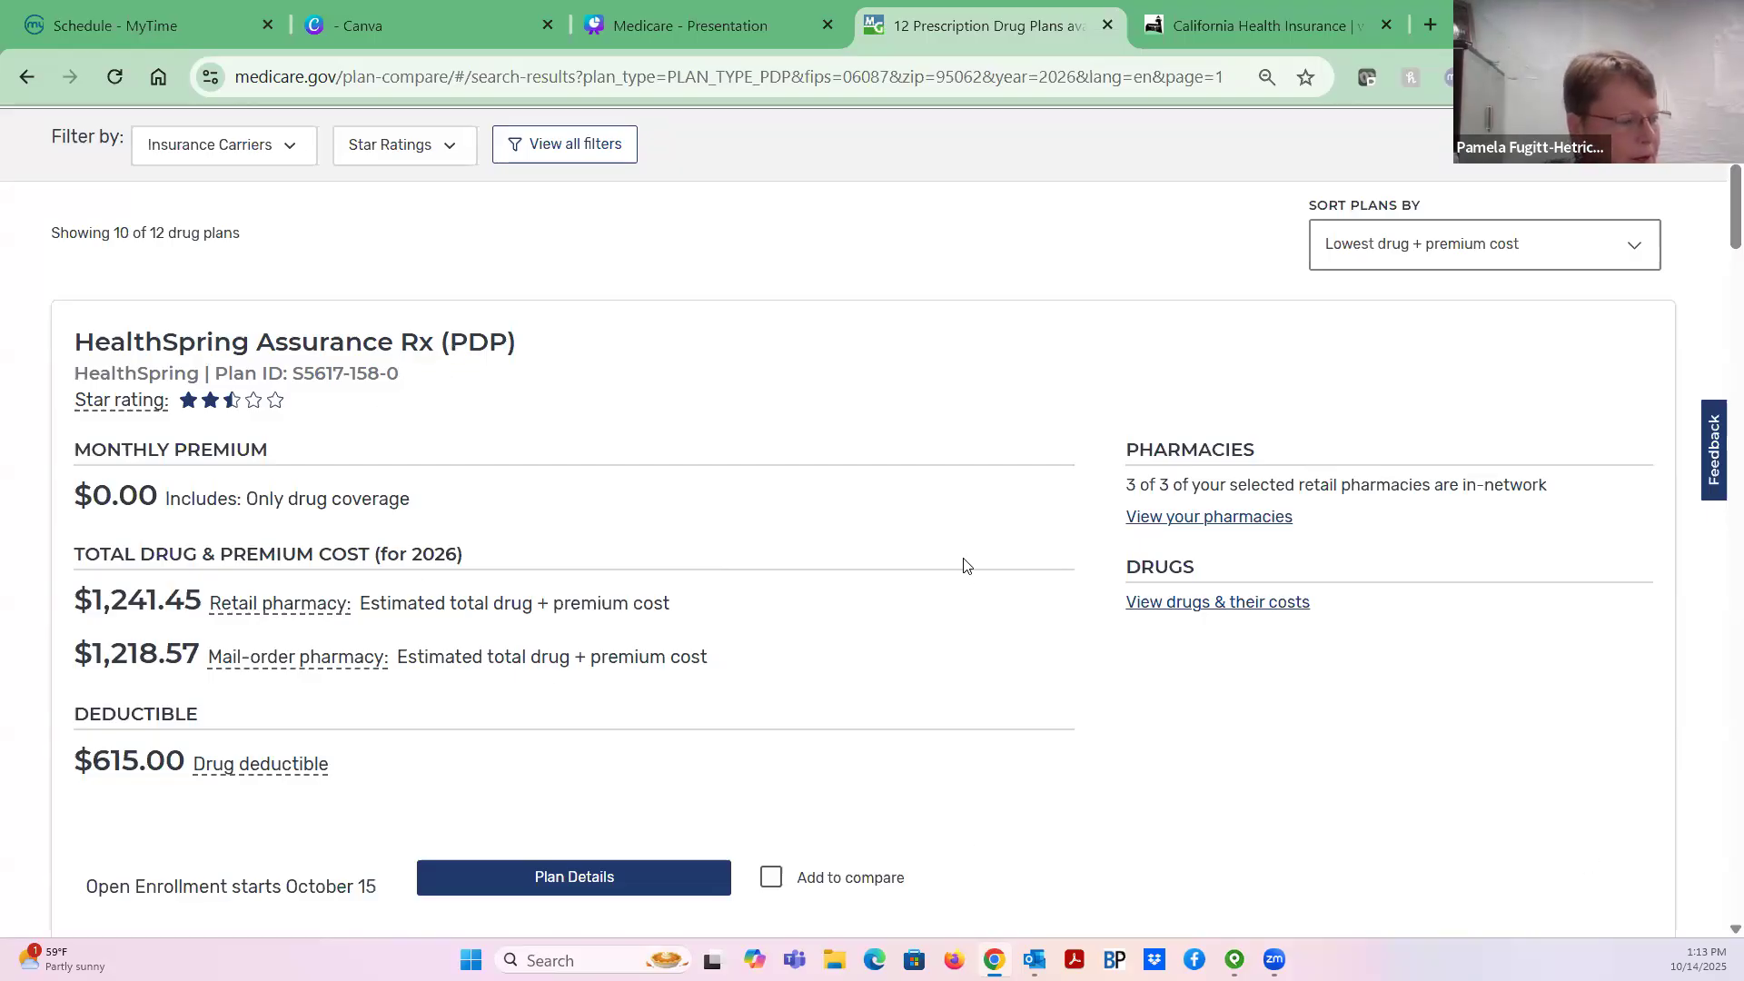
{"action": "scroll", "coordinate": [961, 581], "scroll_direction": "down", "scroll_amount": 1}
{"action": "scroll", "coordinate": [1217, 454], "scroll_direction": "up", "scroll_amount": 1}
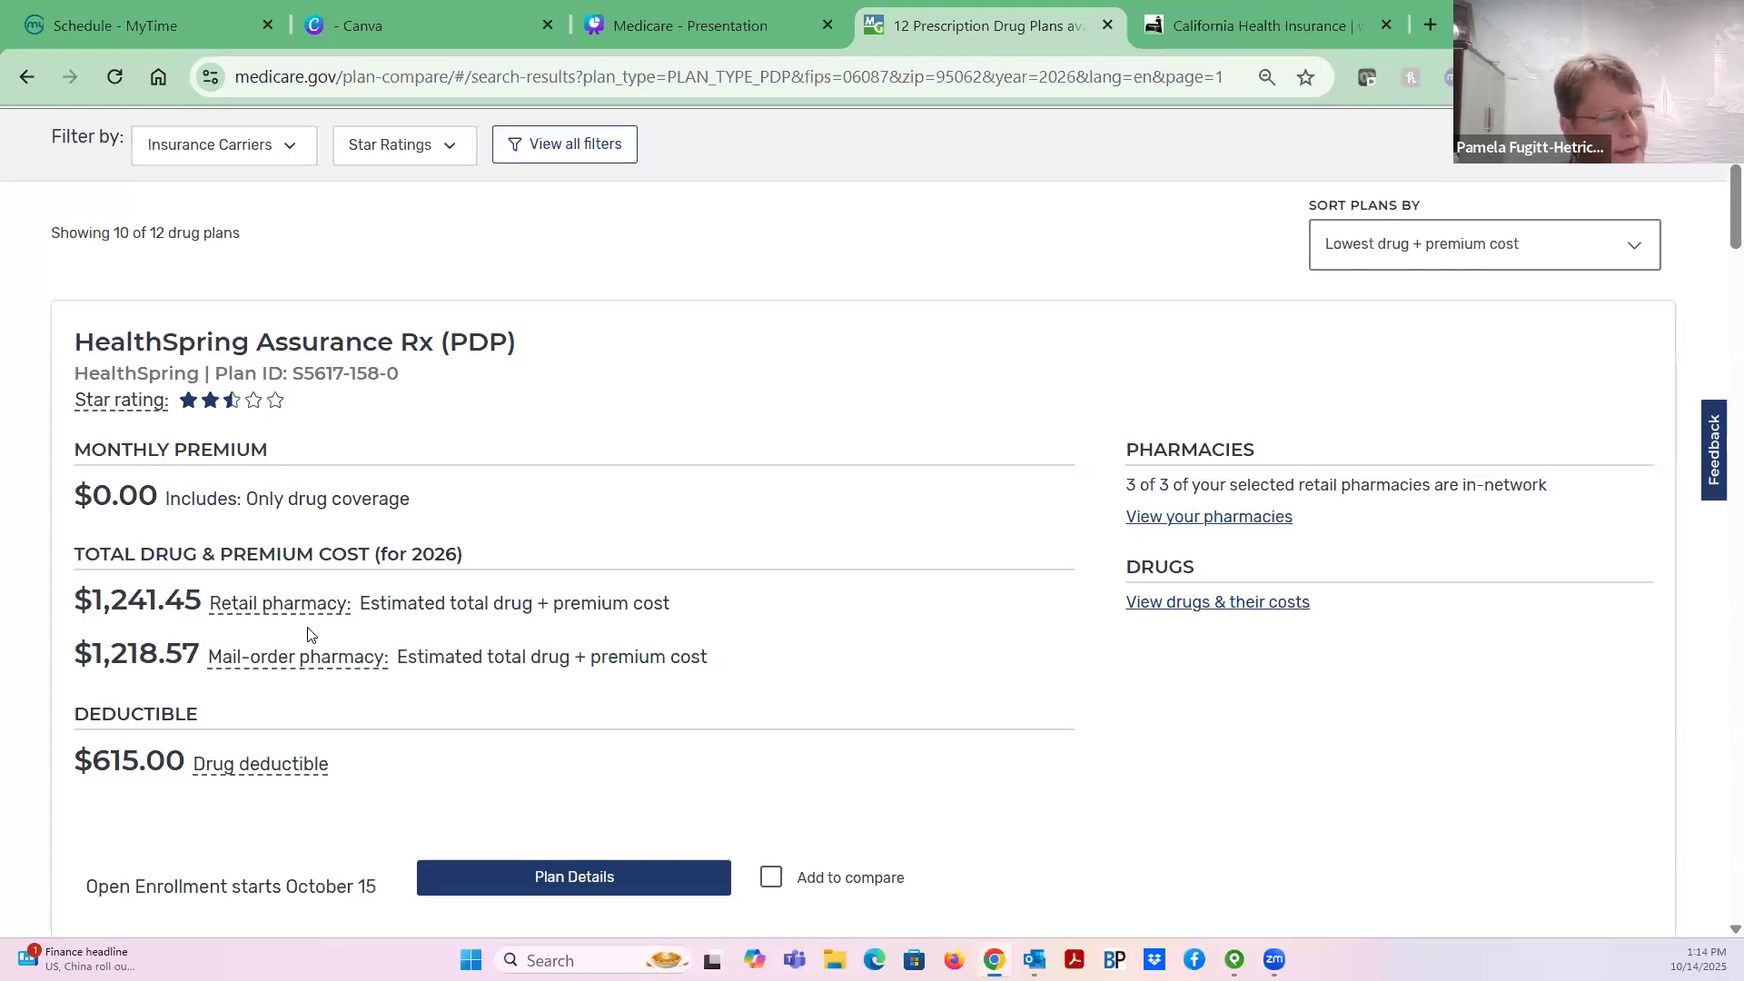
{"action": "left_click", "coordinate": [1218, 520]}
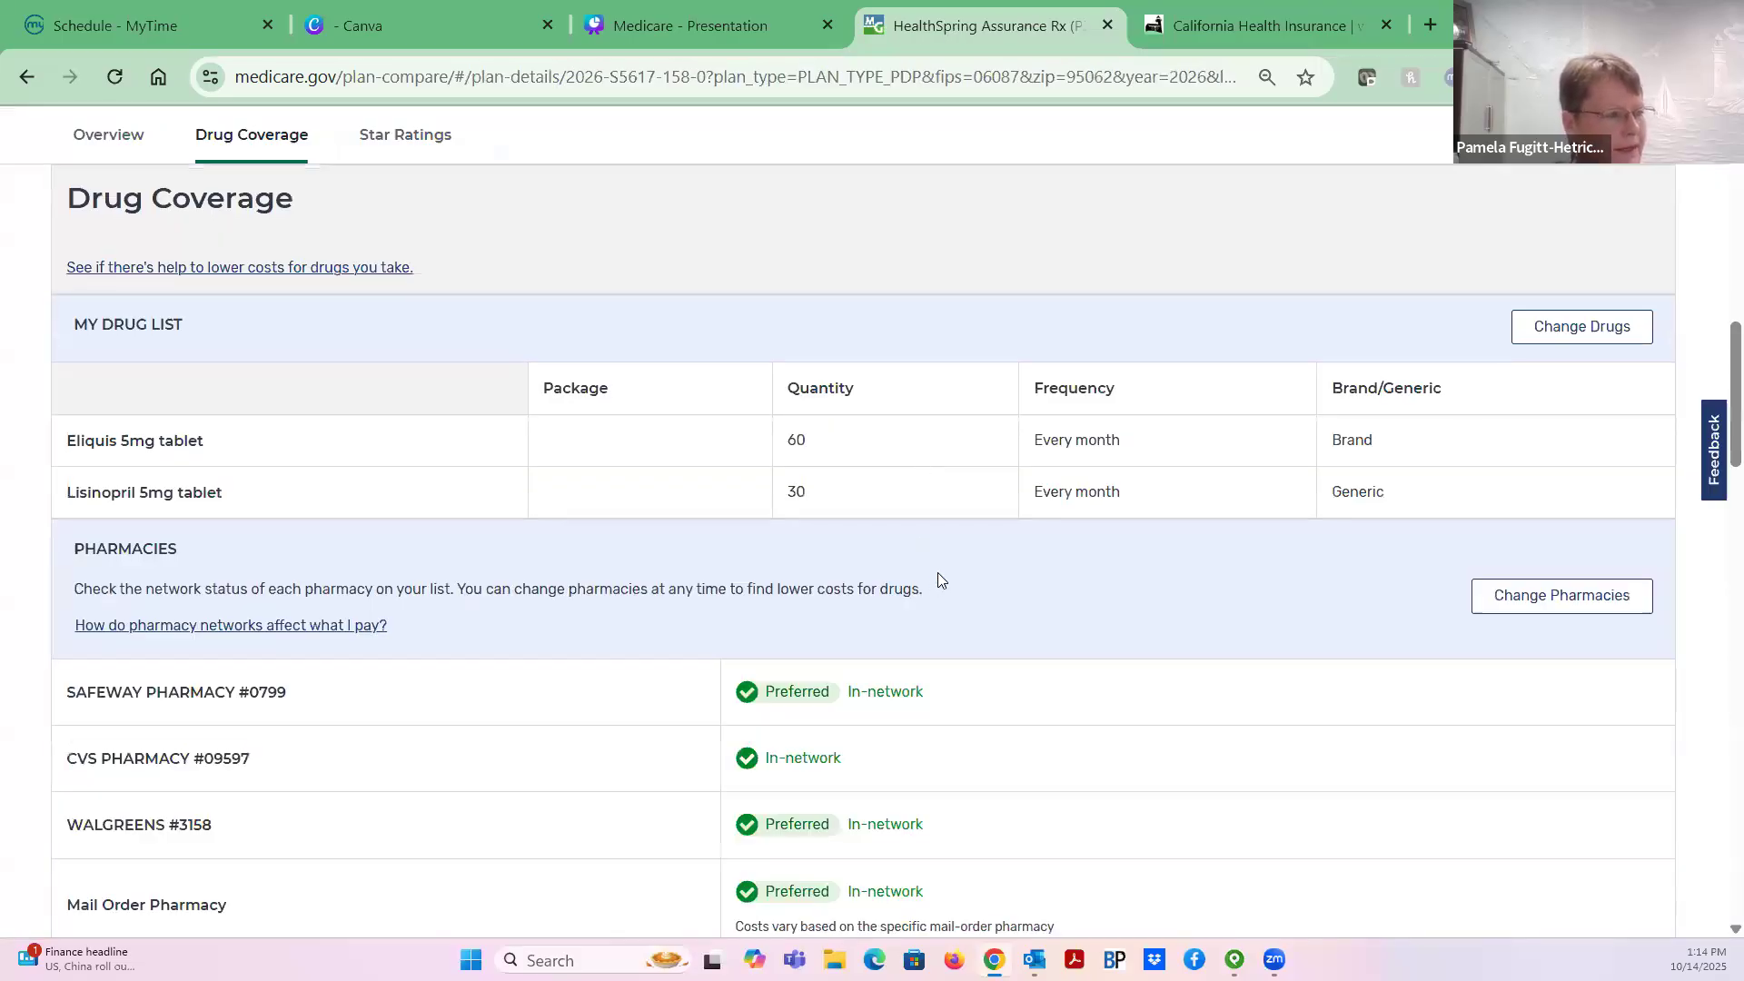
Examine the plan's drug costs by pharmacy, and look back over the pharmacy network status, drug list and deductible
{"action": "scroll", "coordinate": [660, 618], "scroll_direction": "down", "scroll_amount": 5}
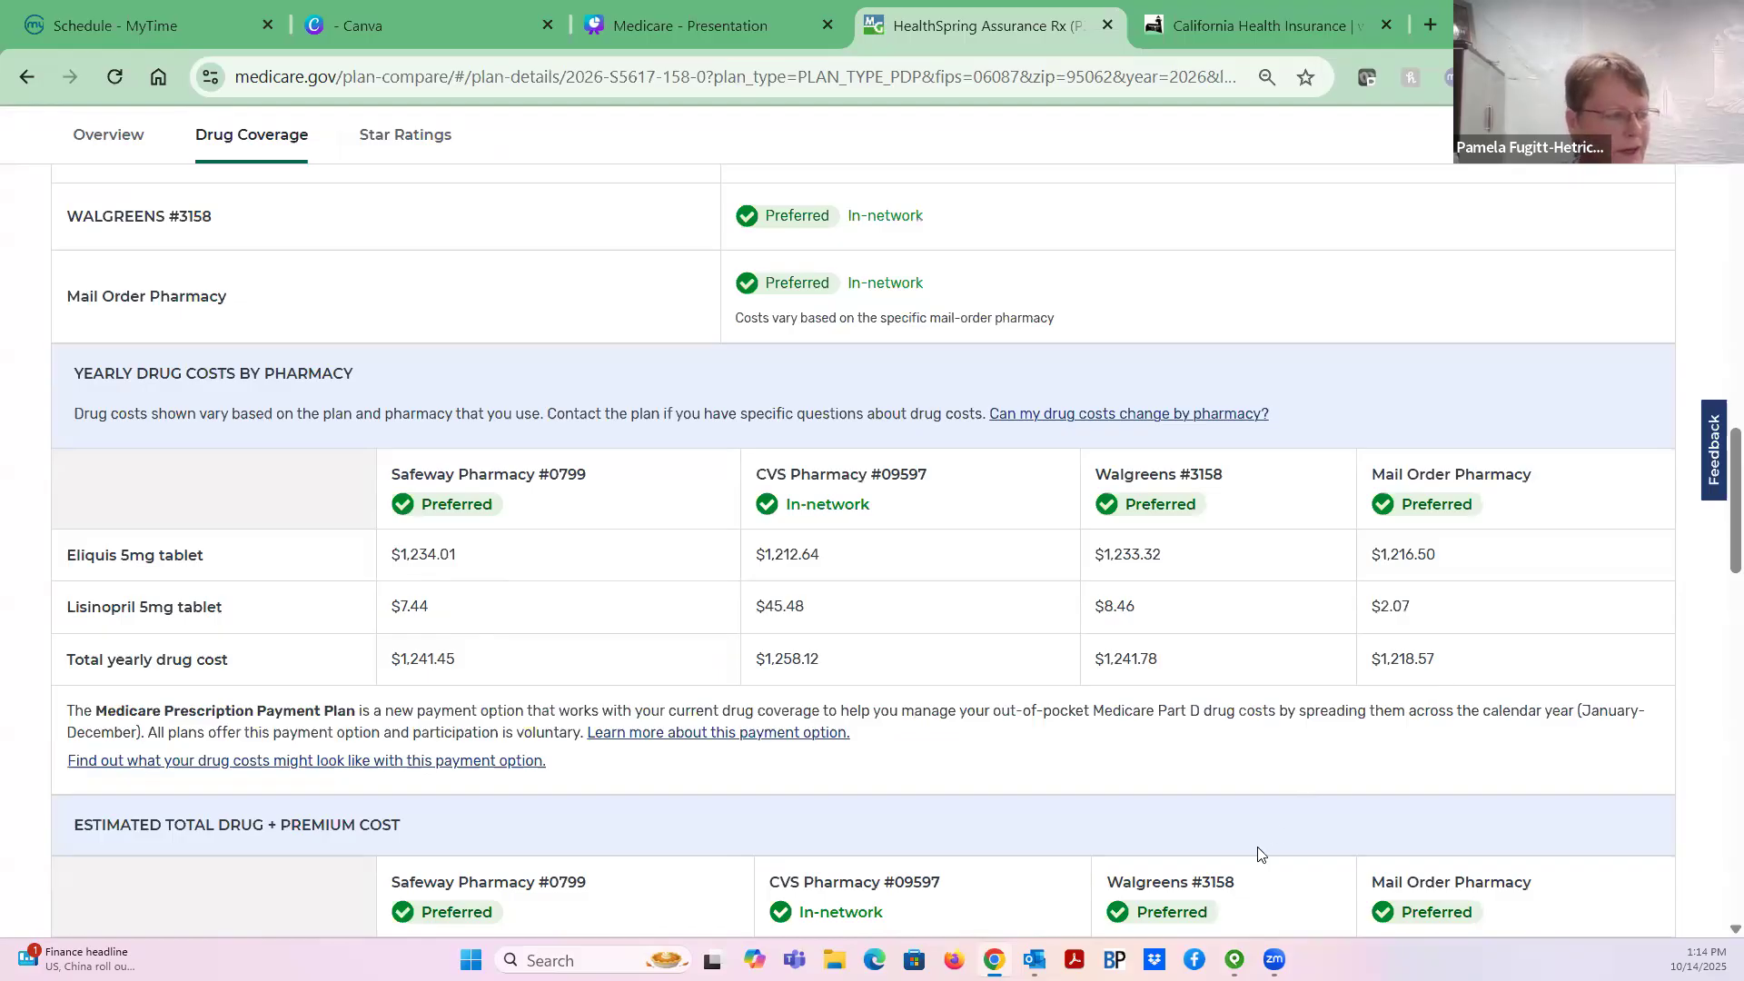
{"action": "scroll", "coordinate": [1258, 850], "scroll_direction": "down", "scroll_amount": 5}
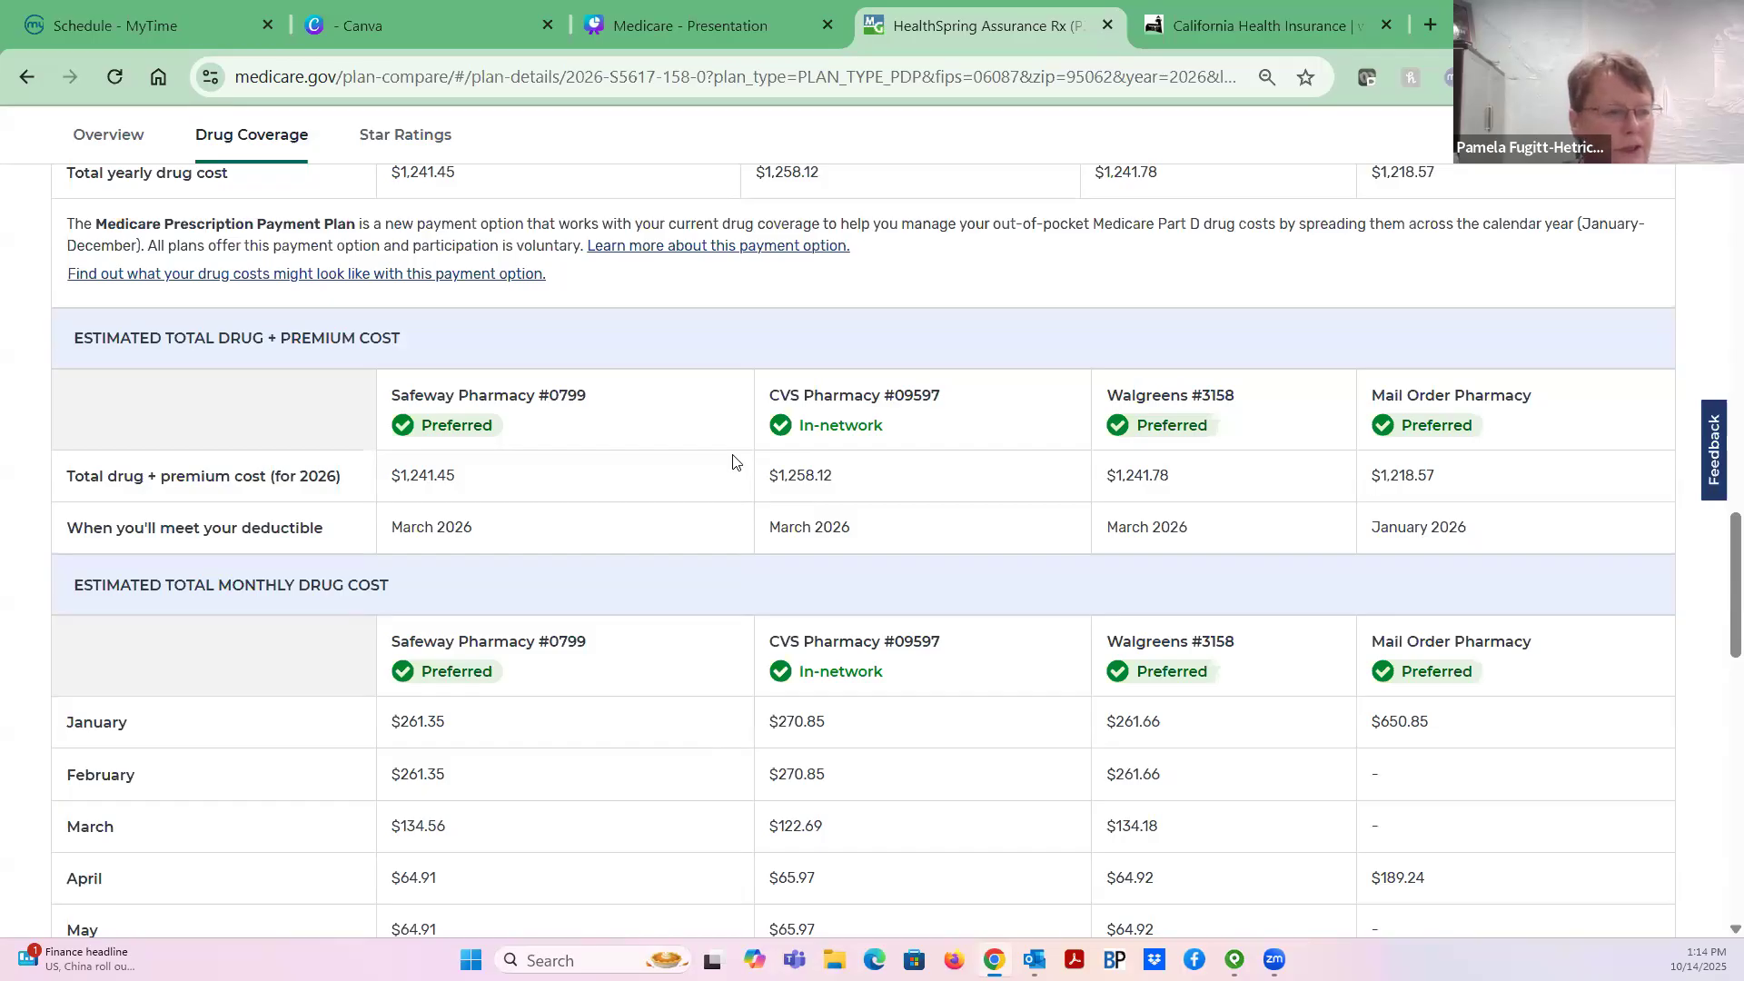
{"action": "scroll", "coordinate": [732, 461], "scroll_direction": "up", "scroll_amount": 5}
{"action": "scroll", "coordinate": [724, 448], "scroll_direction": "up", "scroll_amount": 2}
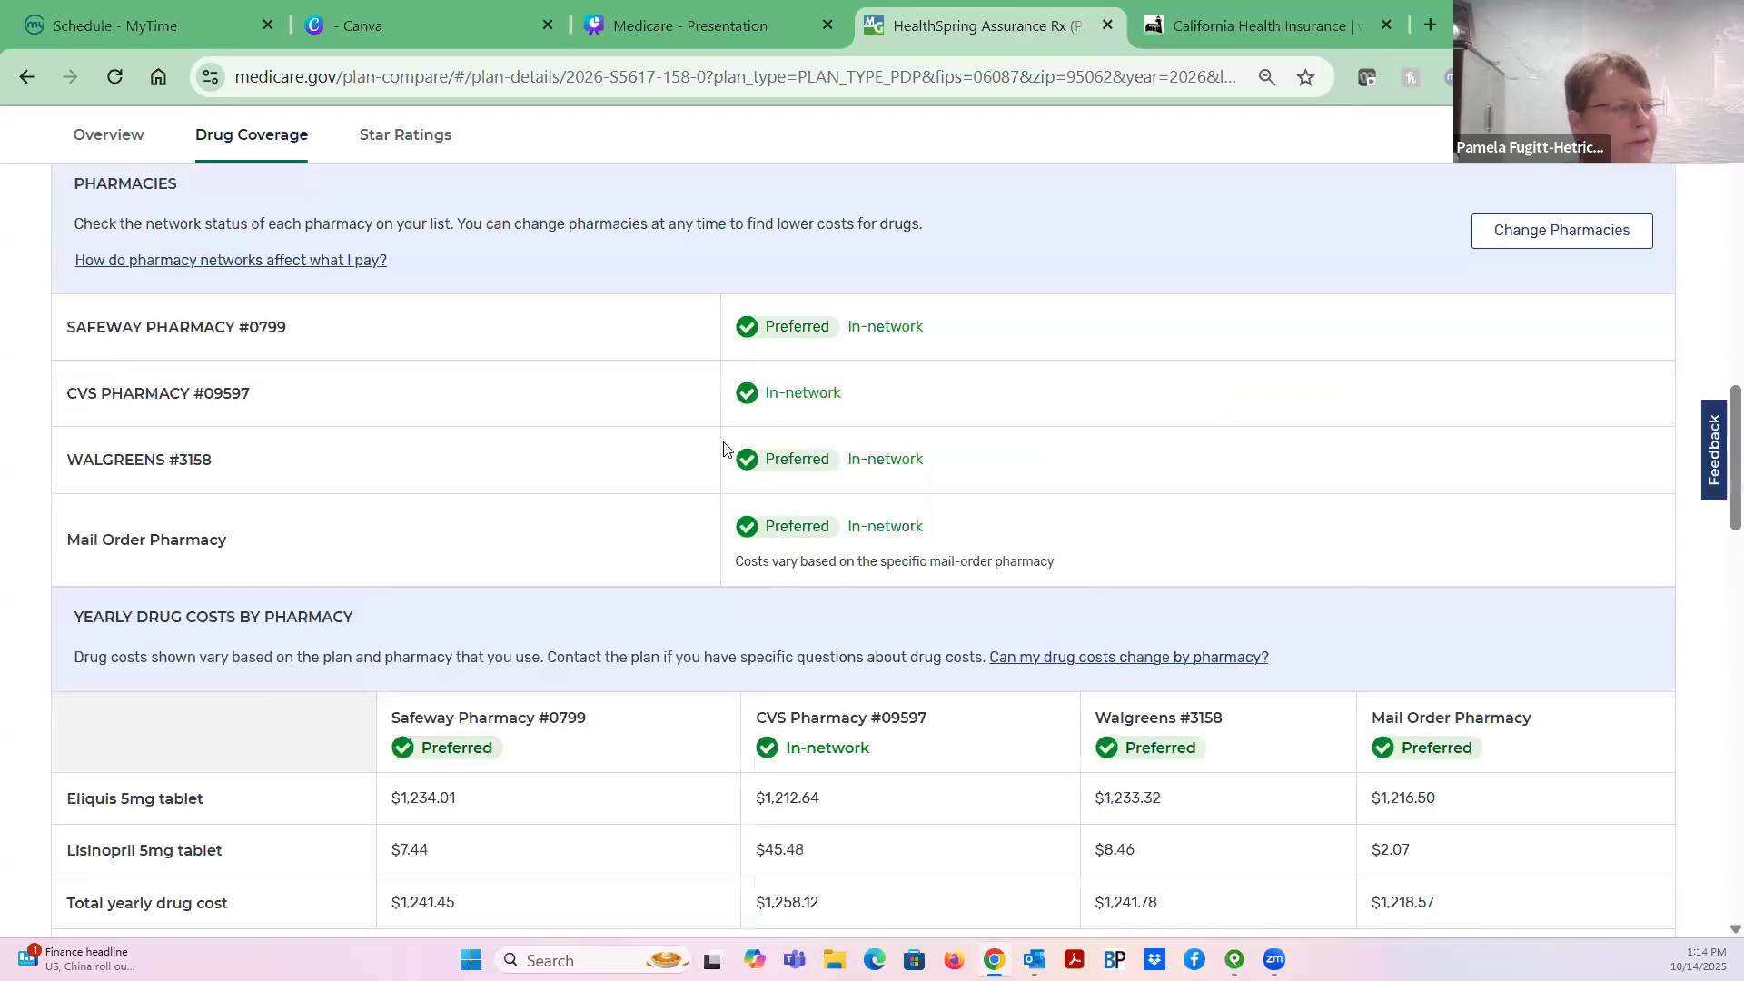
{"action": "scroll", "coordinate": [806, 465], "scroll_direction": "up", "scroll_amount": 5}
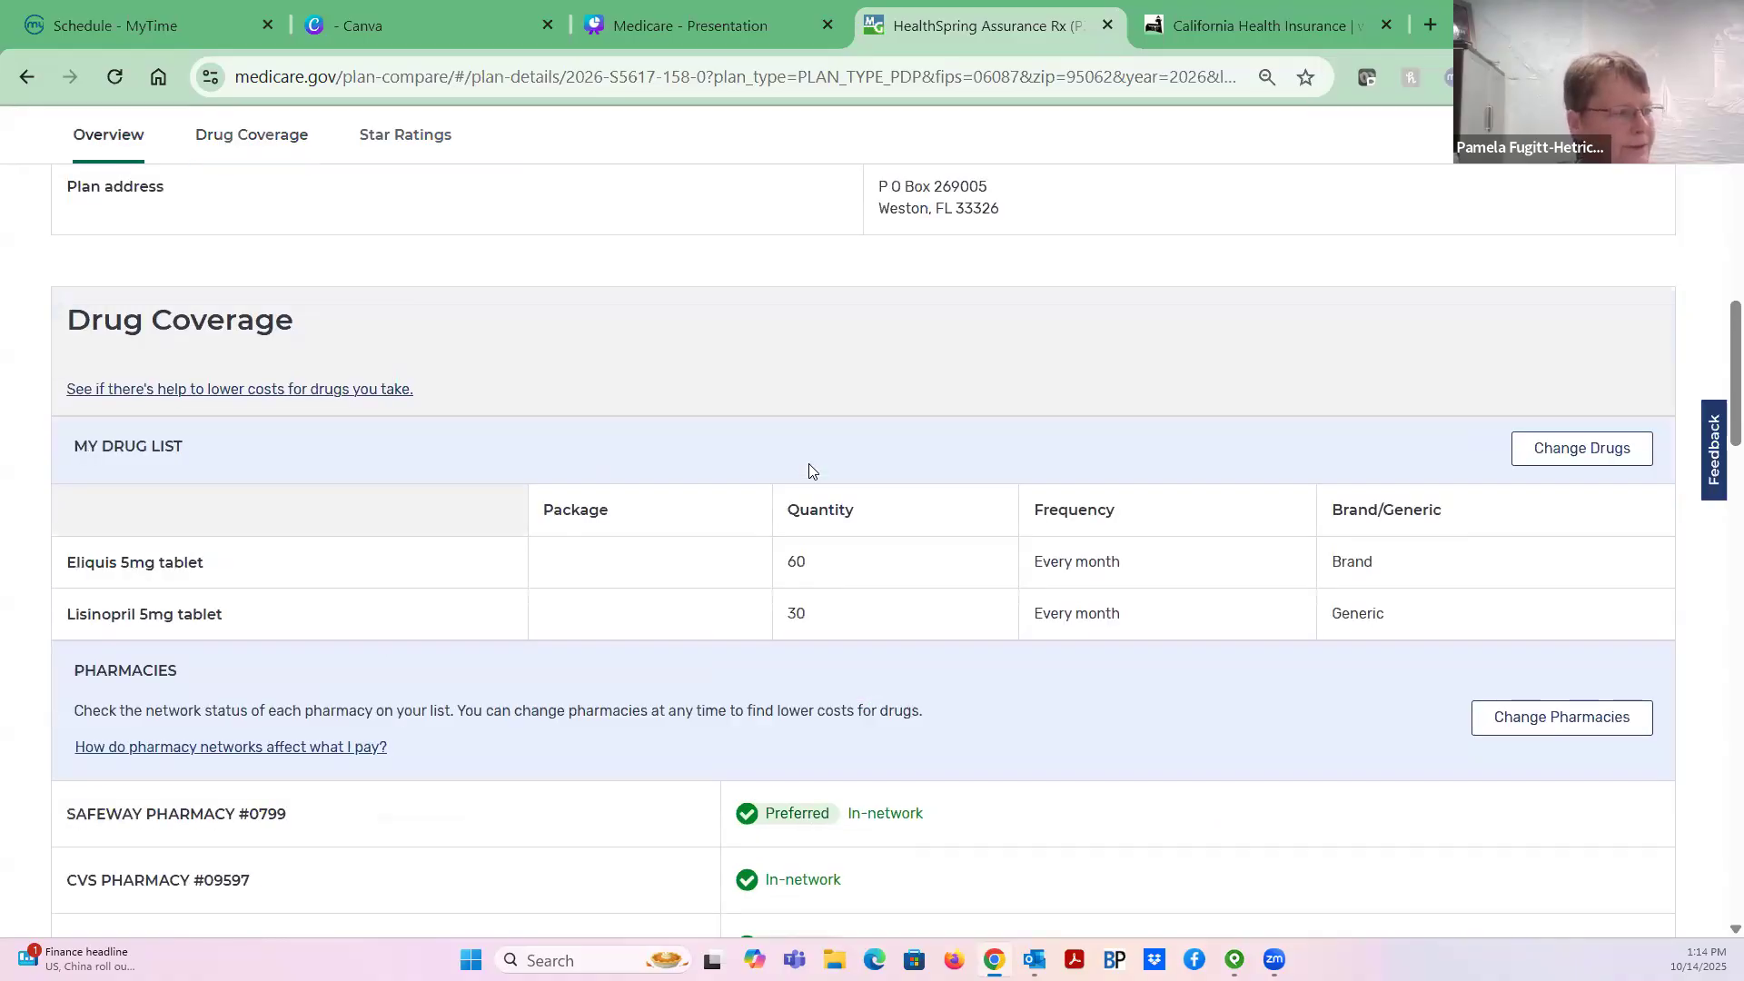
{"action": "scroll", "coordinate": [723, 342], "scroll_direction": "up", "scroll_amount": 2}
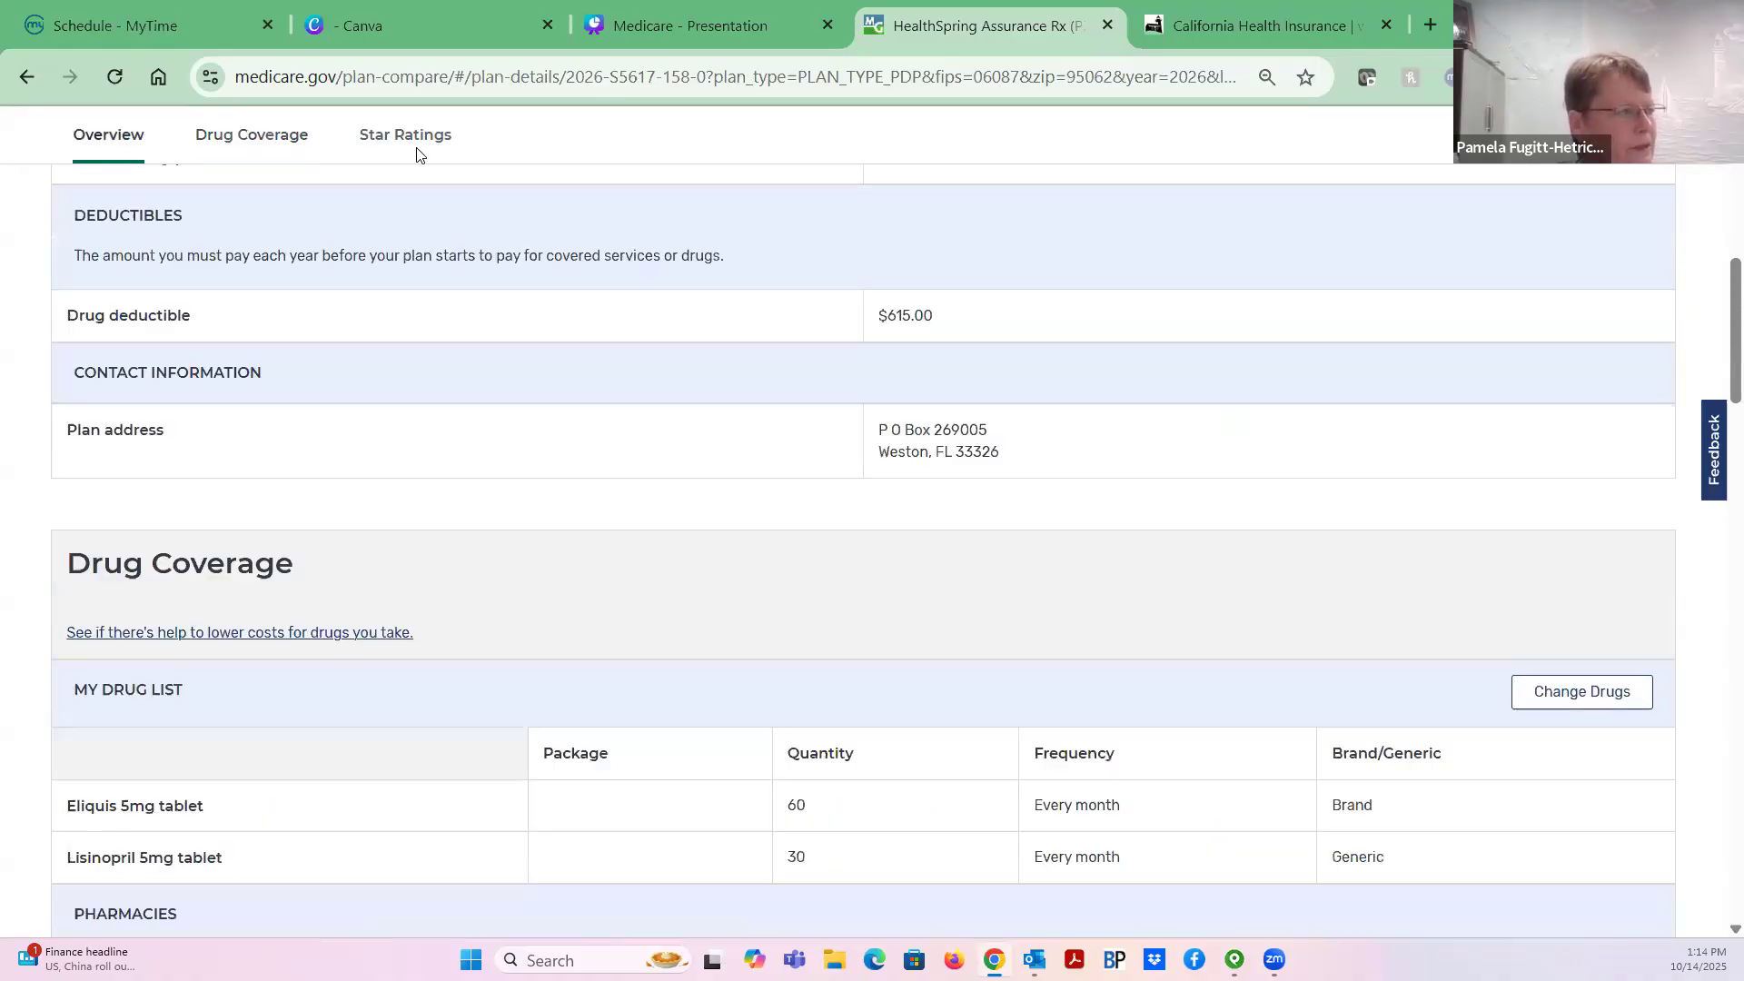
{"action": "scroll", "coordinate": [251, 202], "scroll_direction": "up", "scroll_amount": 2}
Return to the plan's drug coverage section and compare yearly, total and month-by-month drug costs across the selected pharmacies
{"action": "left_click", "coordinate": [243, 218]}
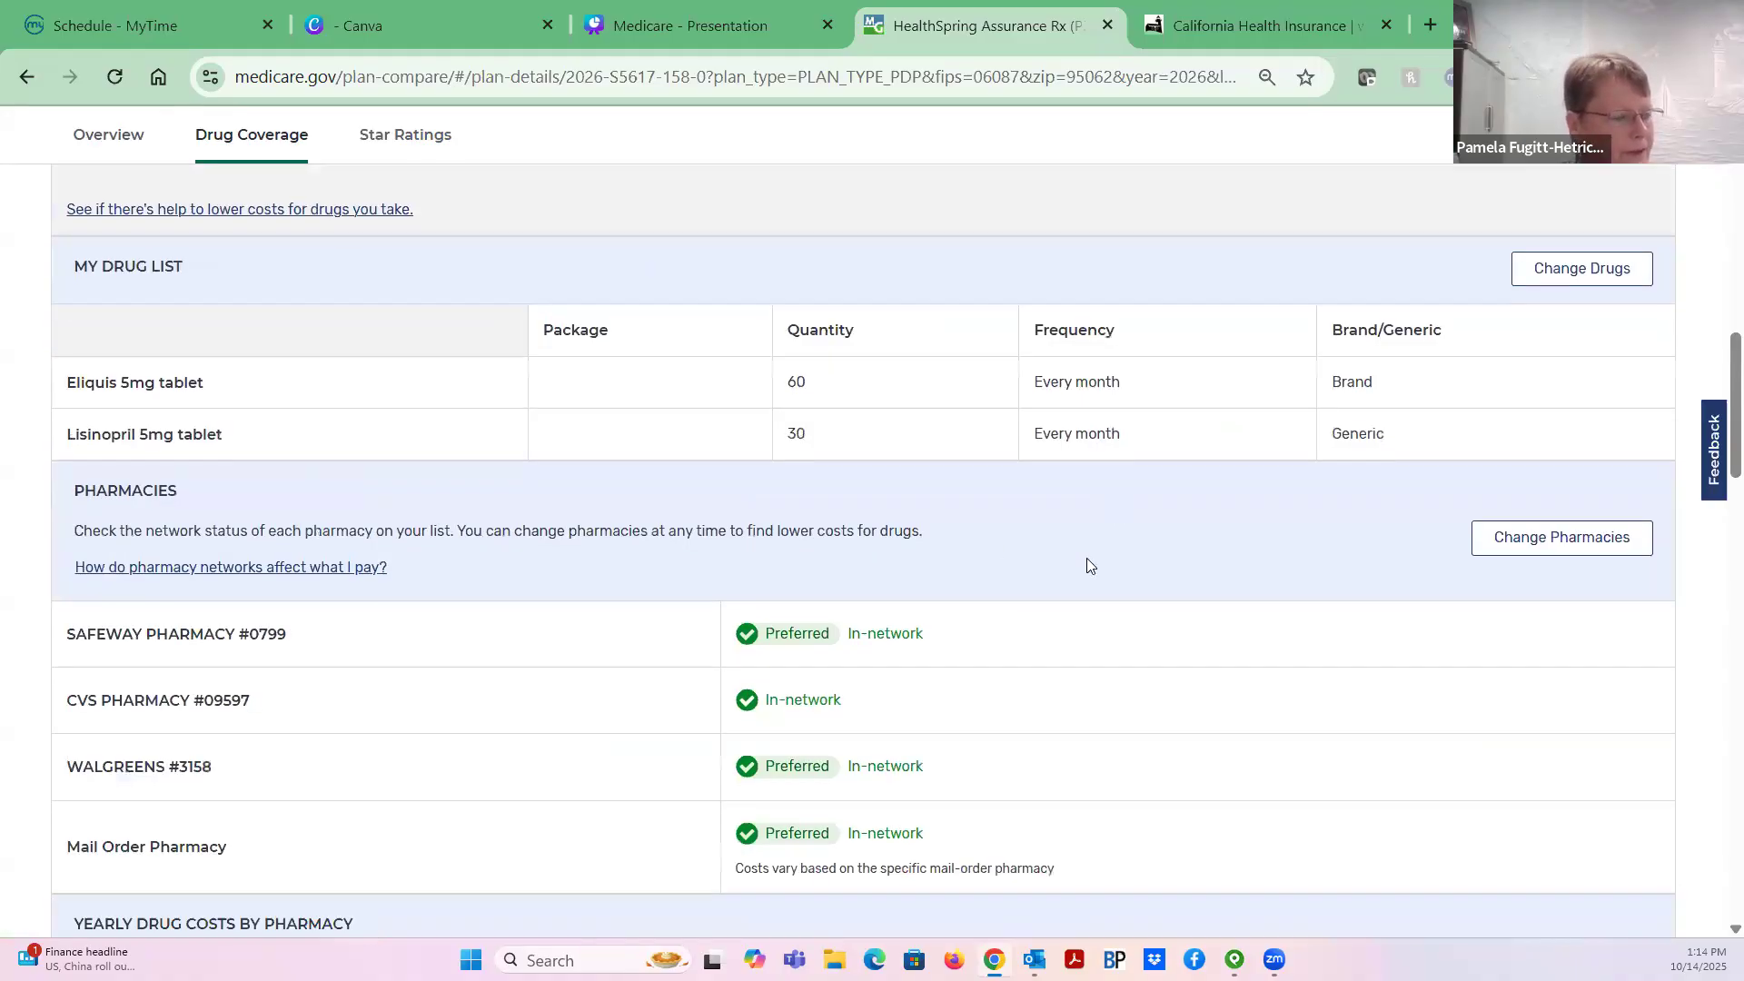
{"action": "scroll", "coordinate": [1086, 558], "scroll_direction": "down", "scroll_amount": 2}
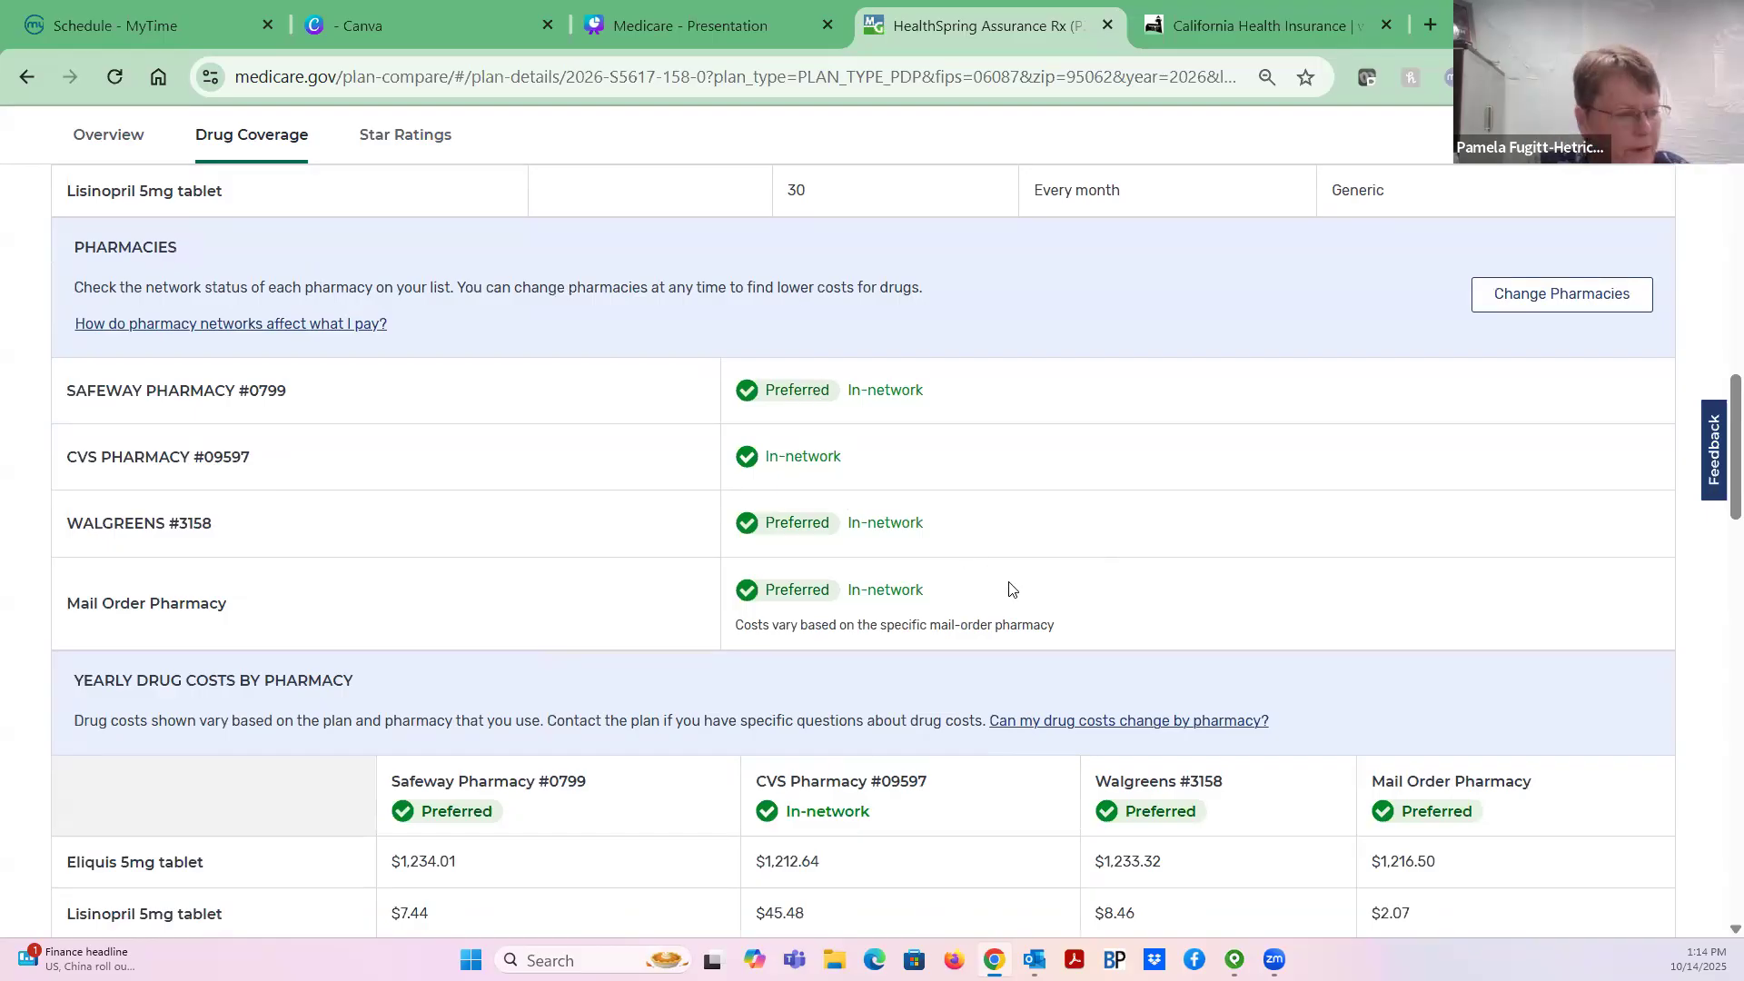
{"action": "scroll", "coordinate": [1008, 582], "scroll_direction": "down", "scroll_amount": 3}
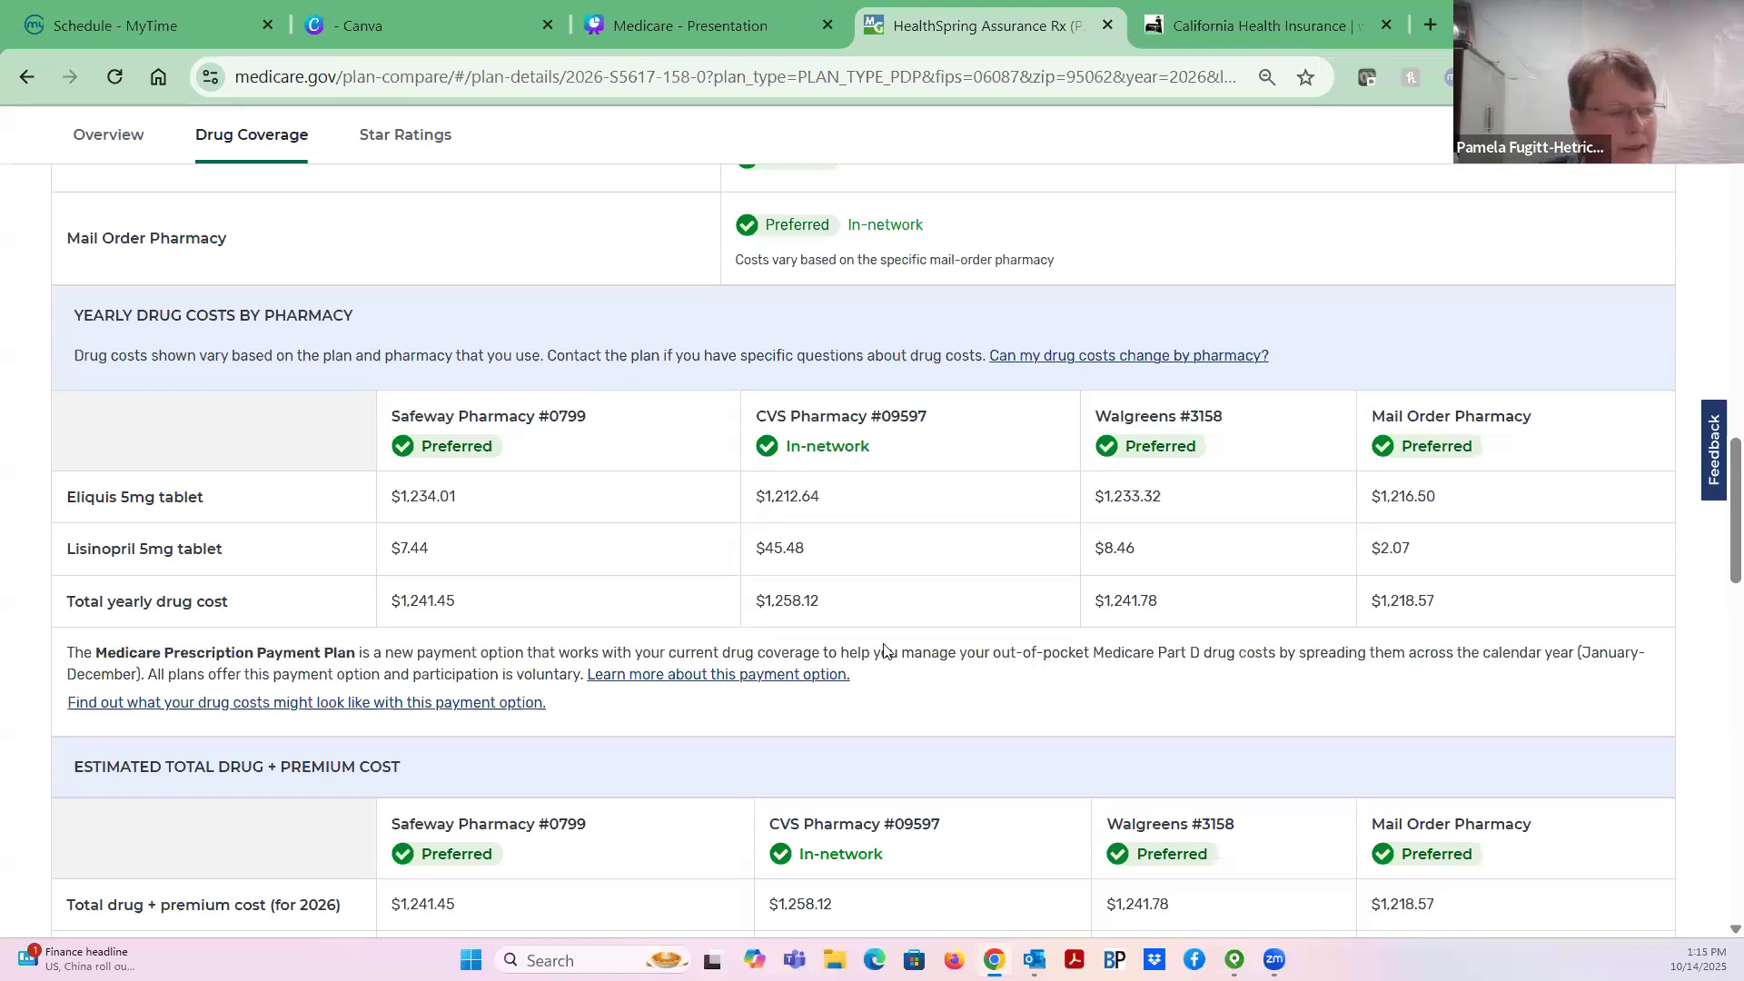
{"action": "scroll", "coordinate": [908, 679], "scroll_direction": "down", "scroll_amount": 3}
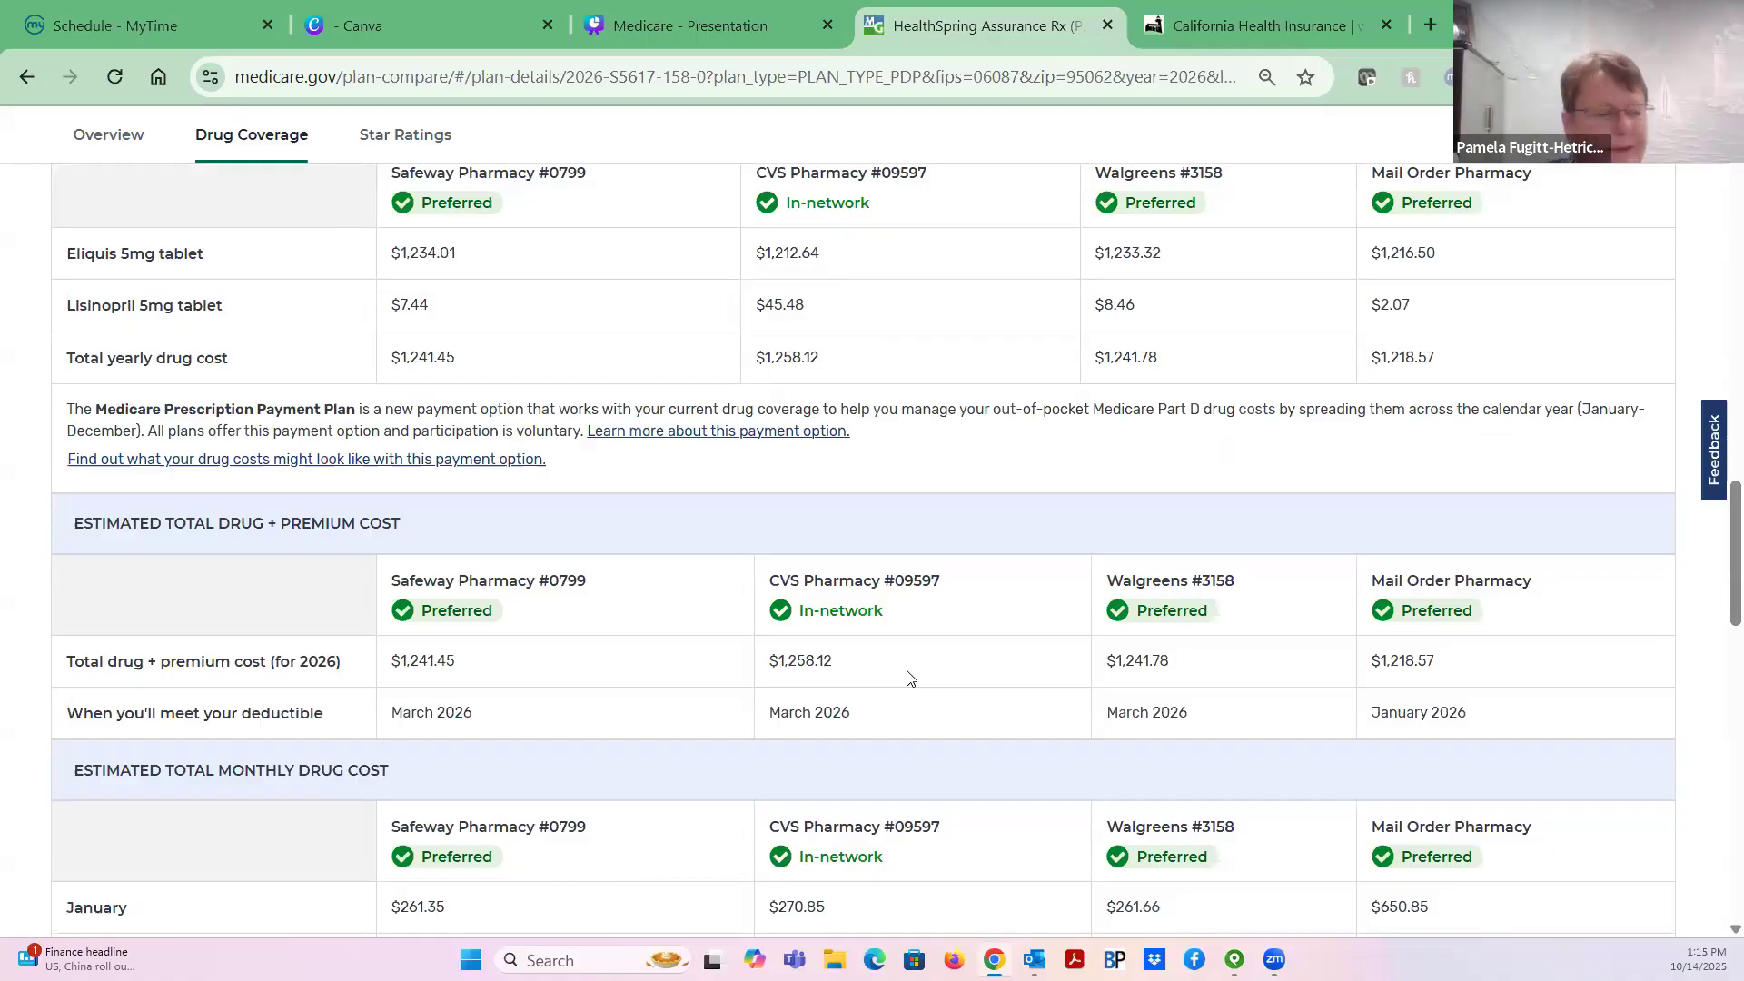
{"action": "scroll", "coordinate": [558, 640], "scroll_direction": "down", "scroll_amount": 3}
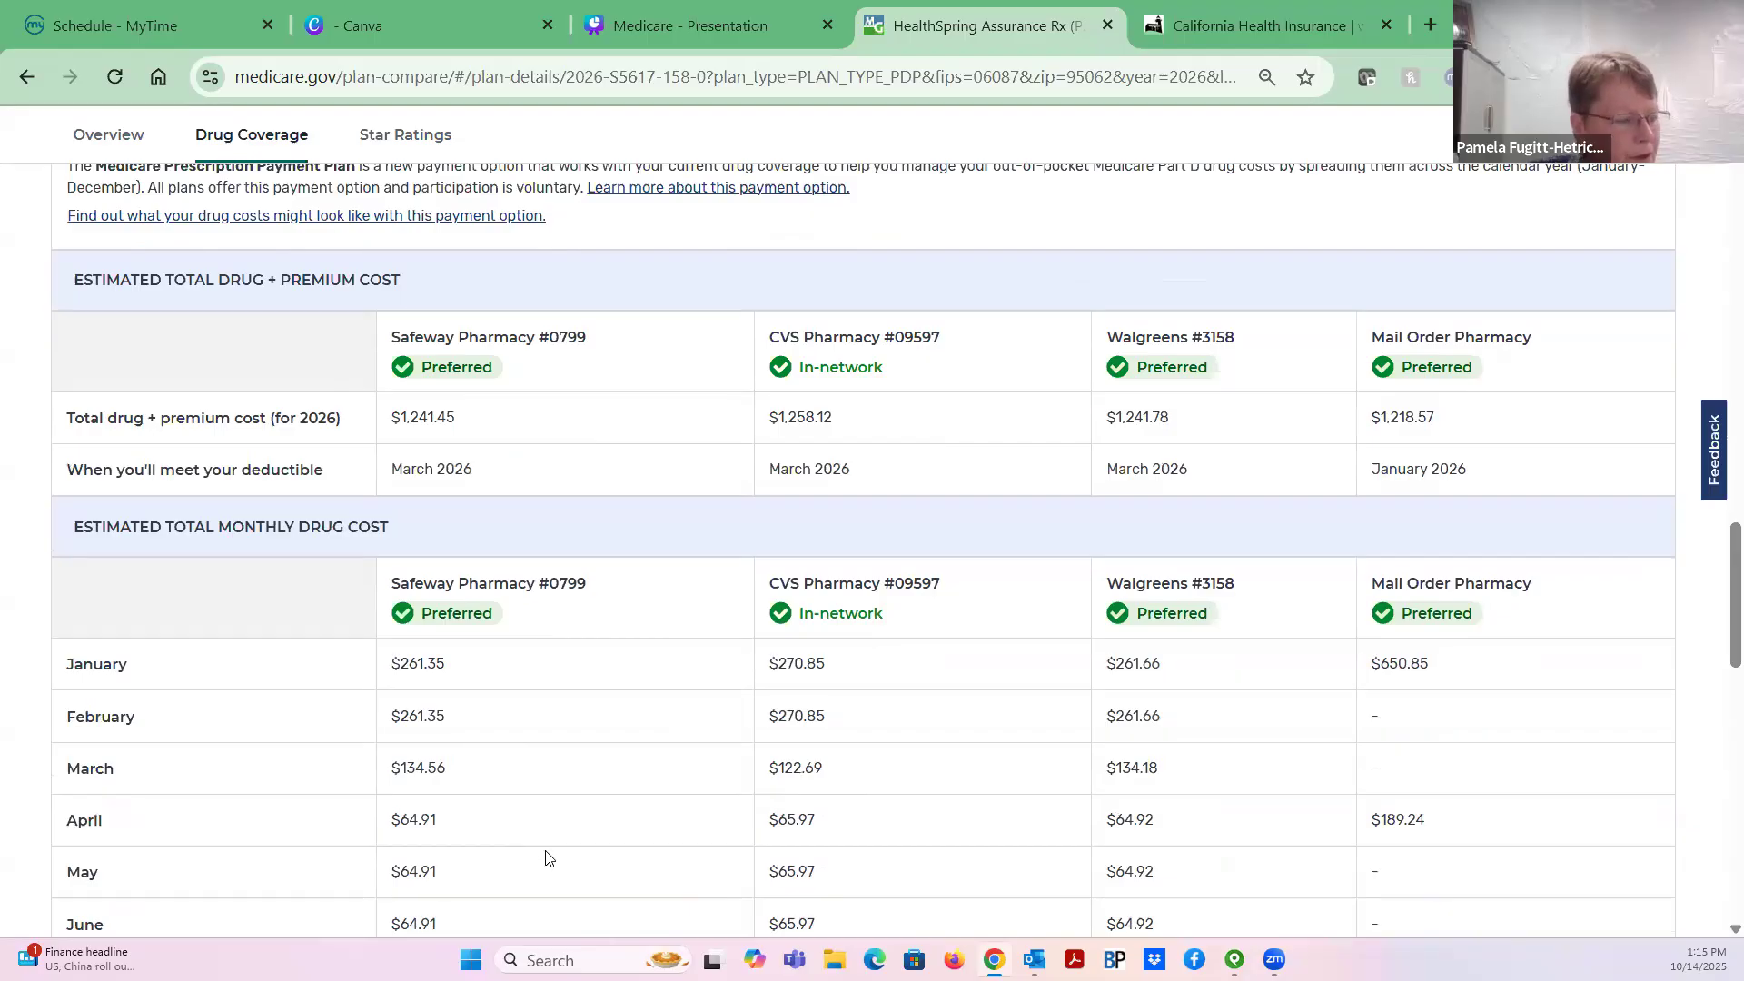
{"action": "scroll", "coordinate": [479, 518], "scroll_direction": "down", "scroll_amount": 1}
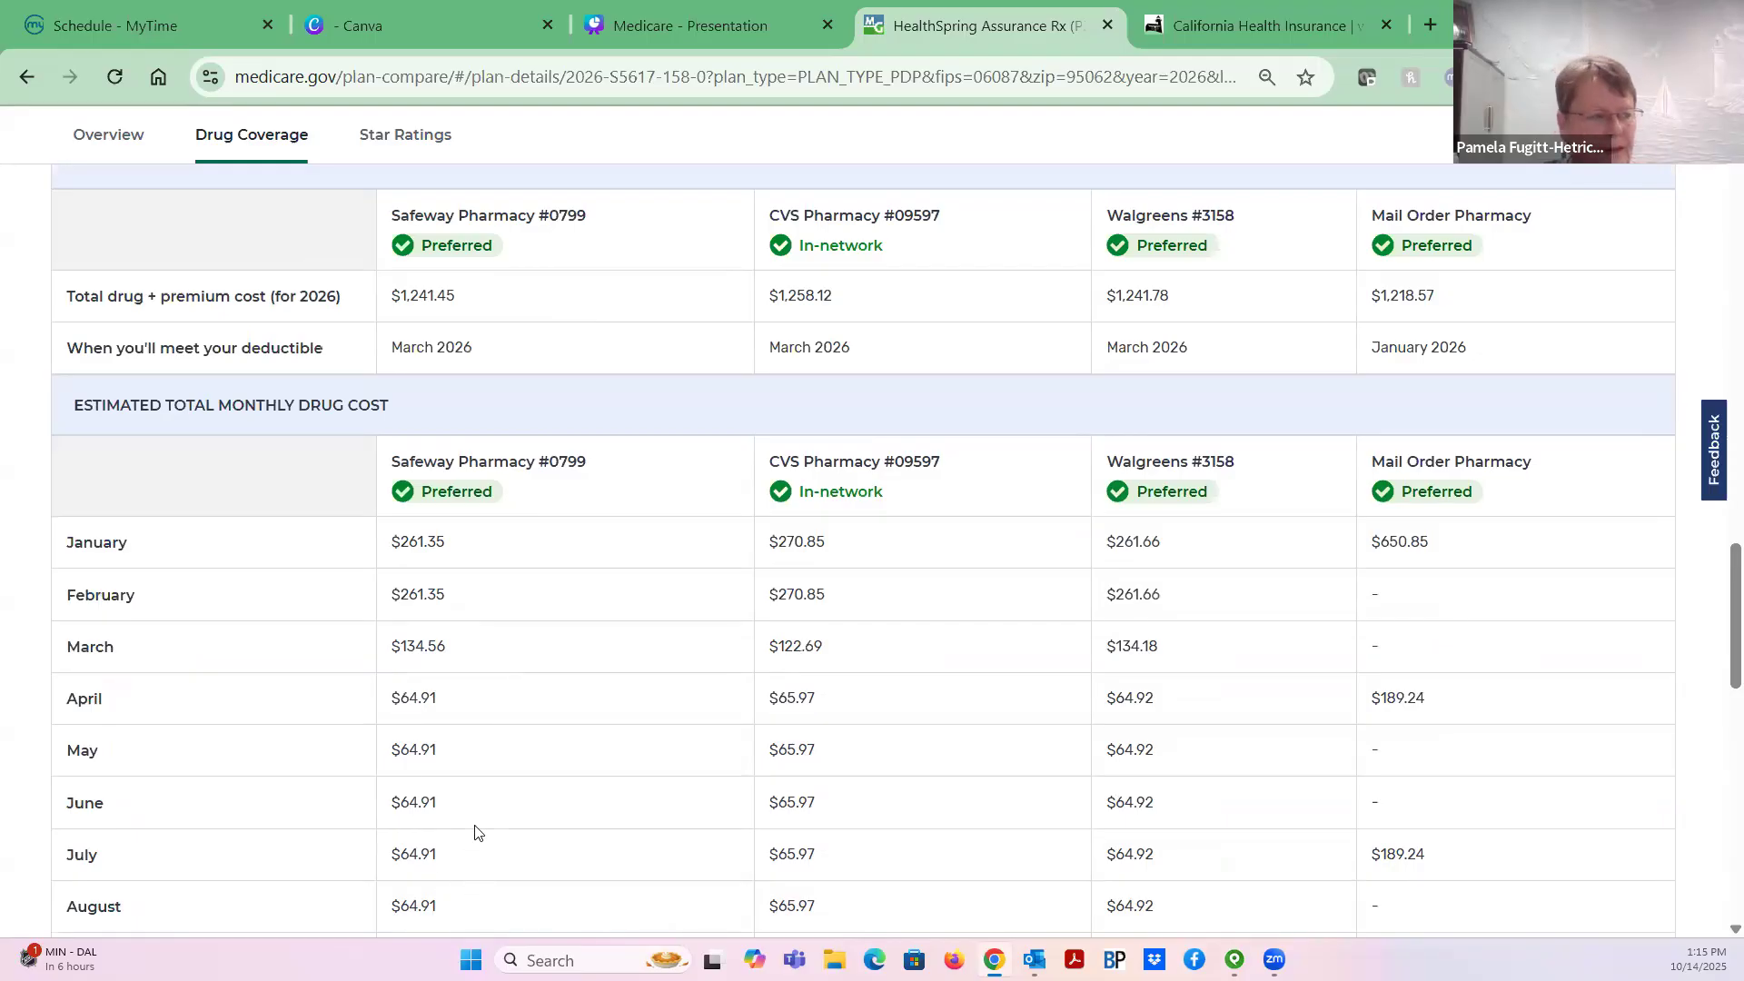
{"action": "scroll", "coordinate": [476, 835], "scroll_direction": "down", "scroll_amount": 5}
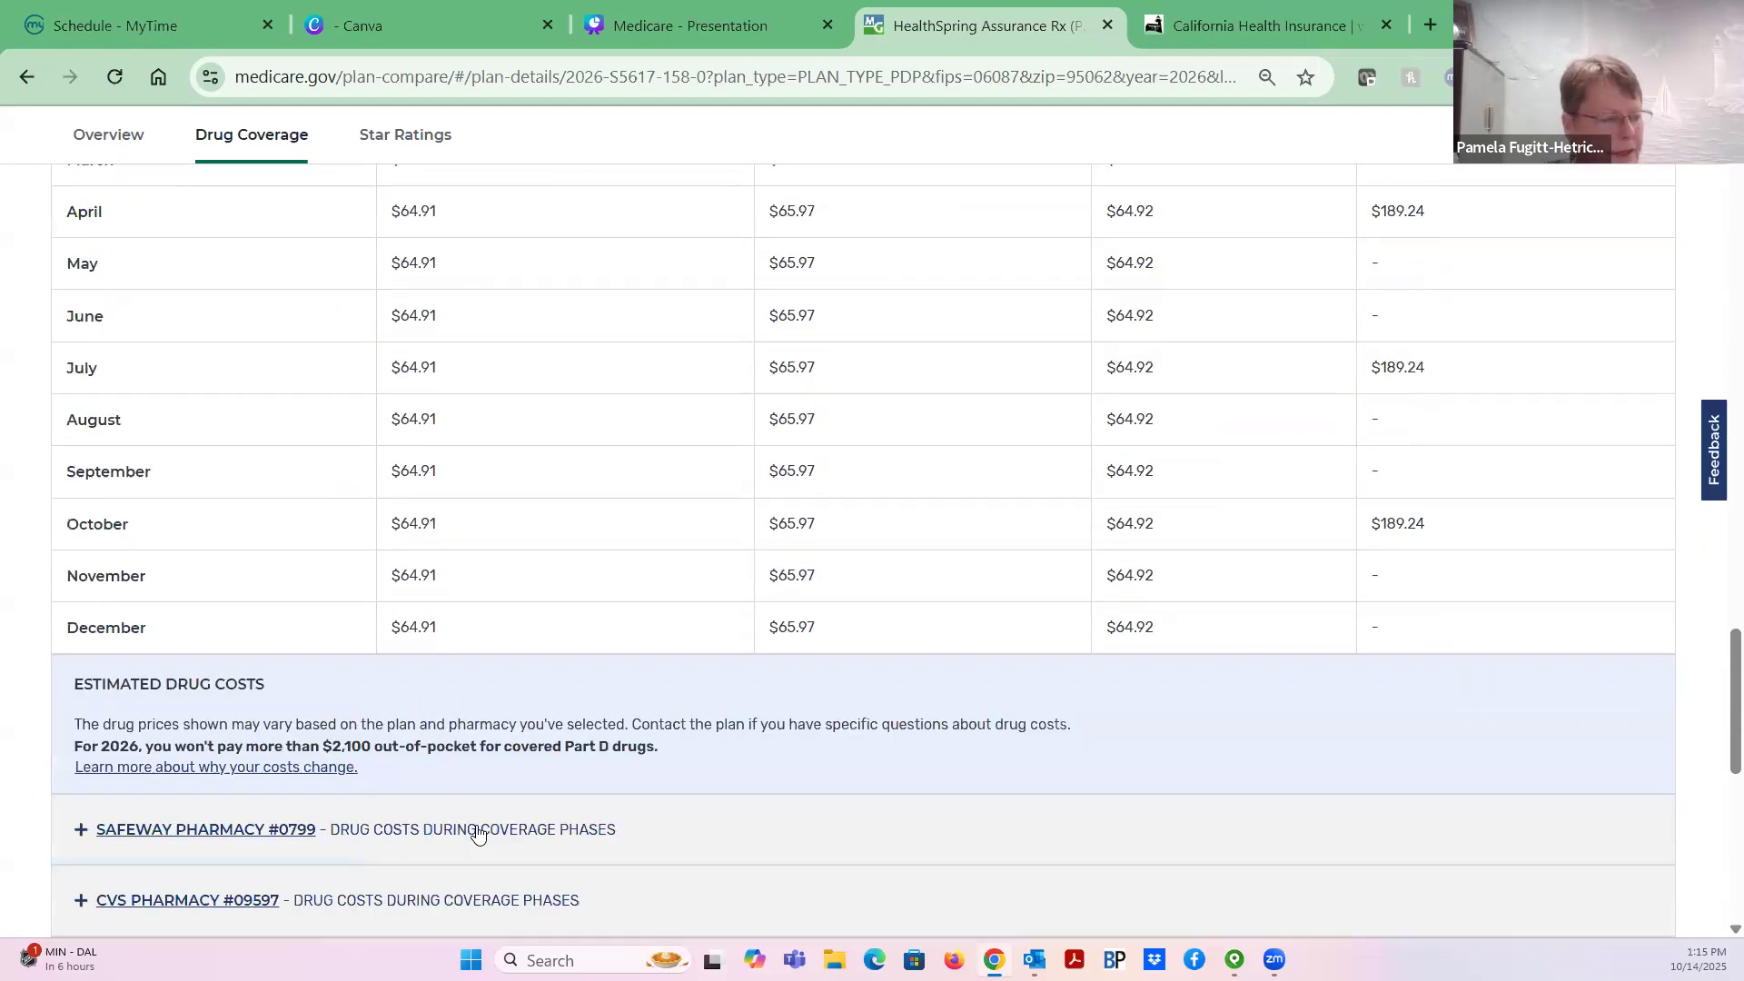
Open the HealthSpring Assurance Rx (PDP) plan's drug list for changes
{"action": "scroll", "coordinate": [545, 490], "scroll_direction": "up", "scroll_amount": 8}
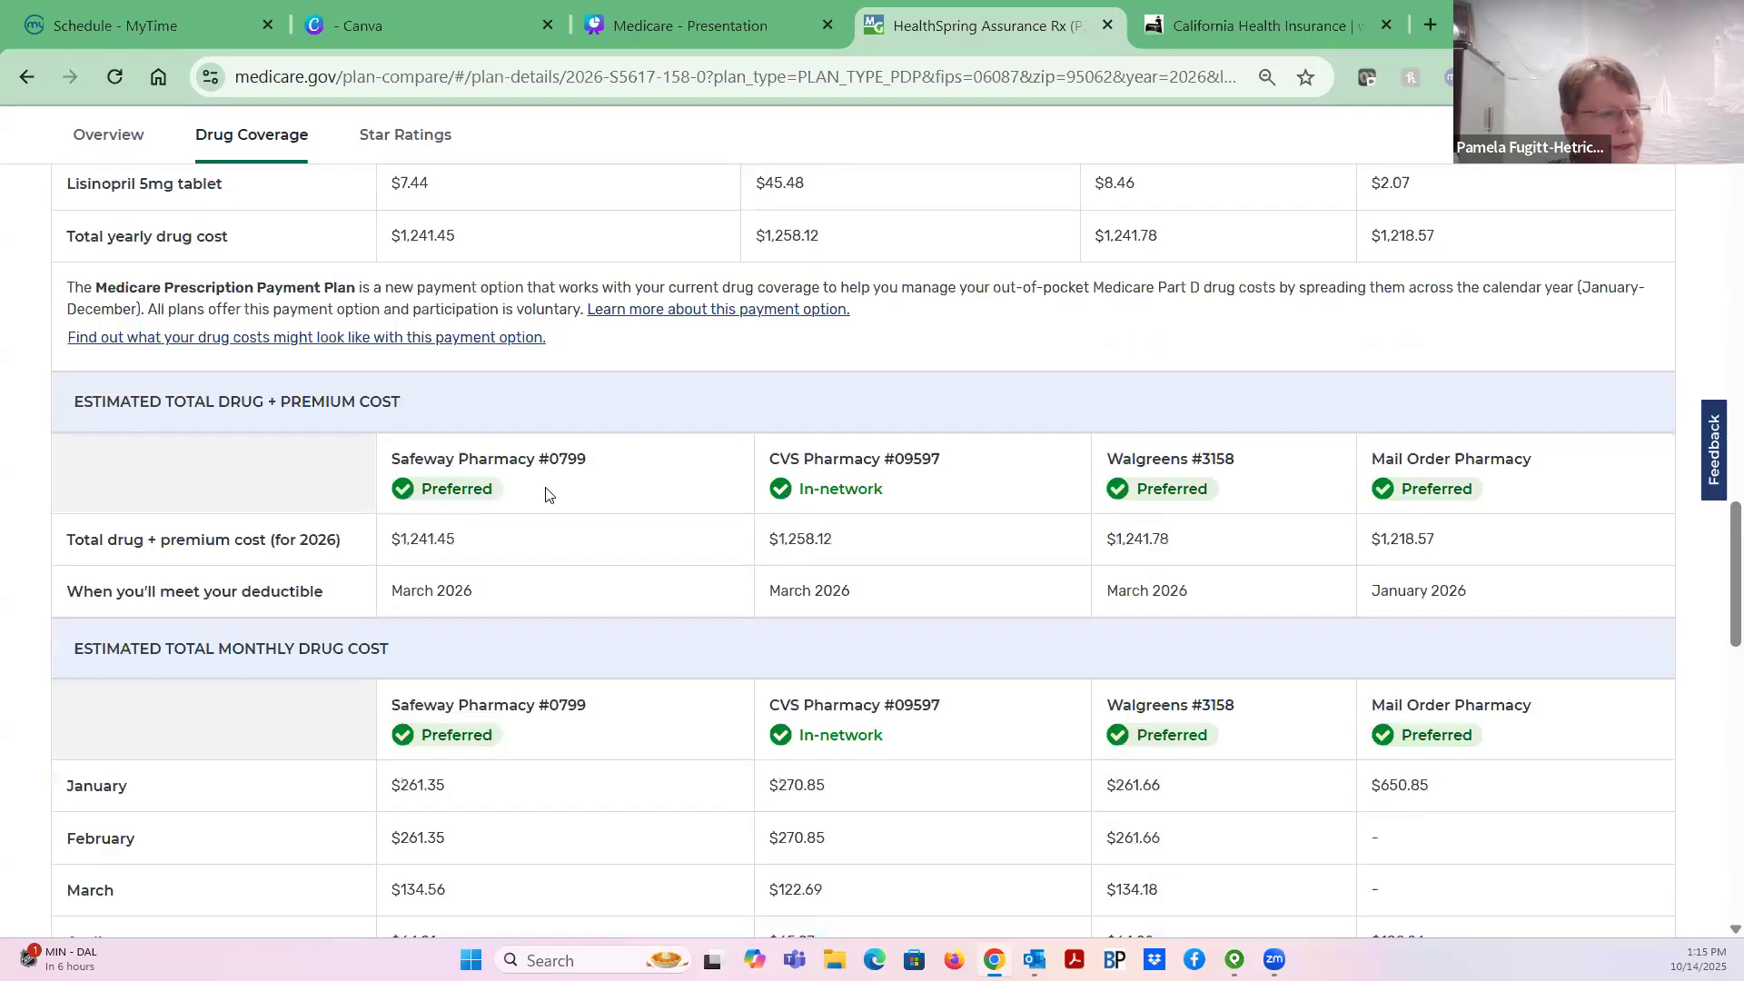
{"action": "scroll", "coordinate": [545, 493], "scroll_direction": "up", "scroll_amount": 15}
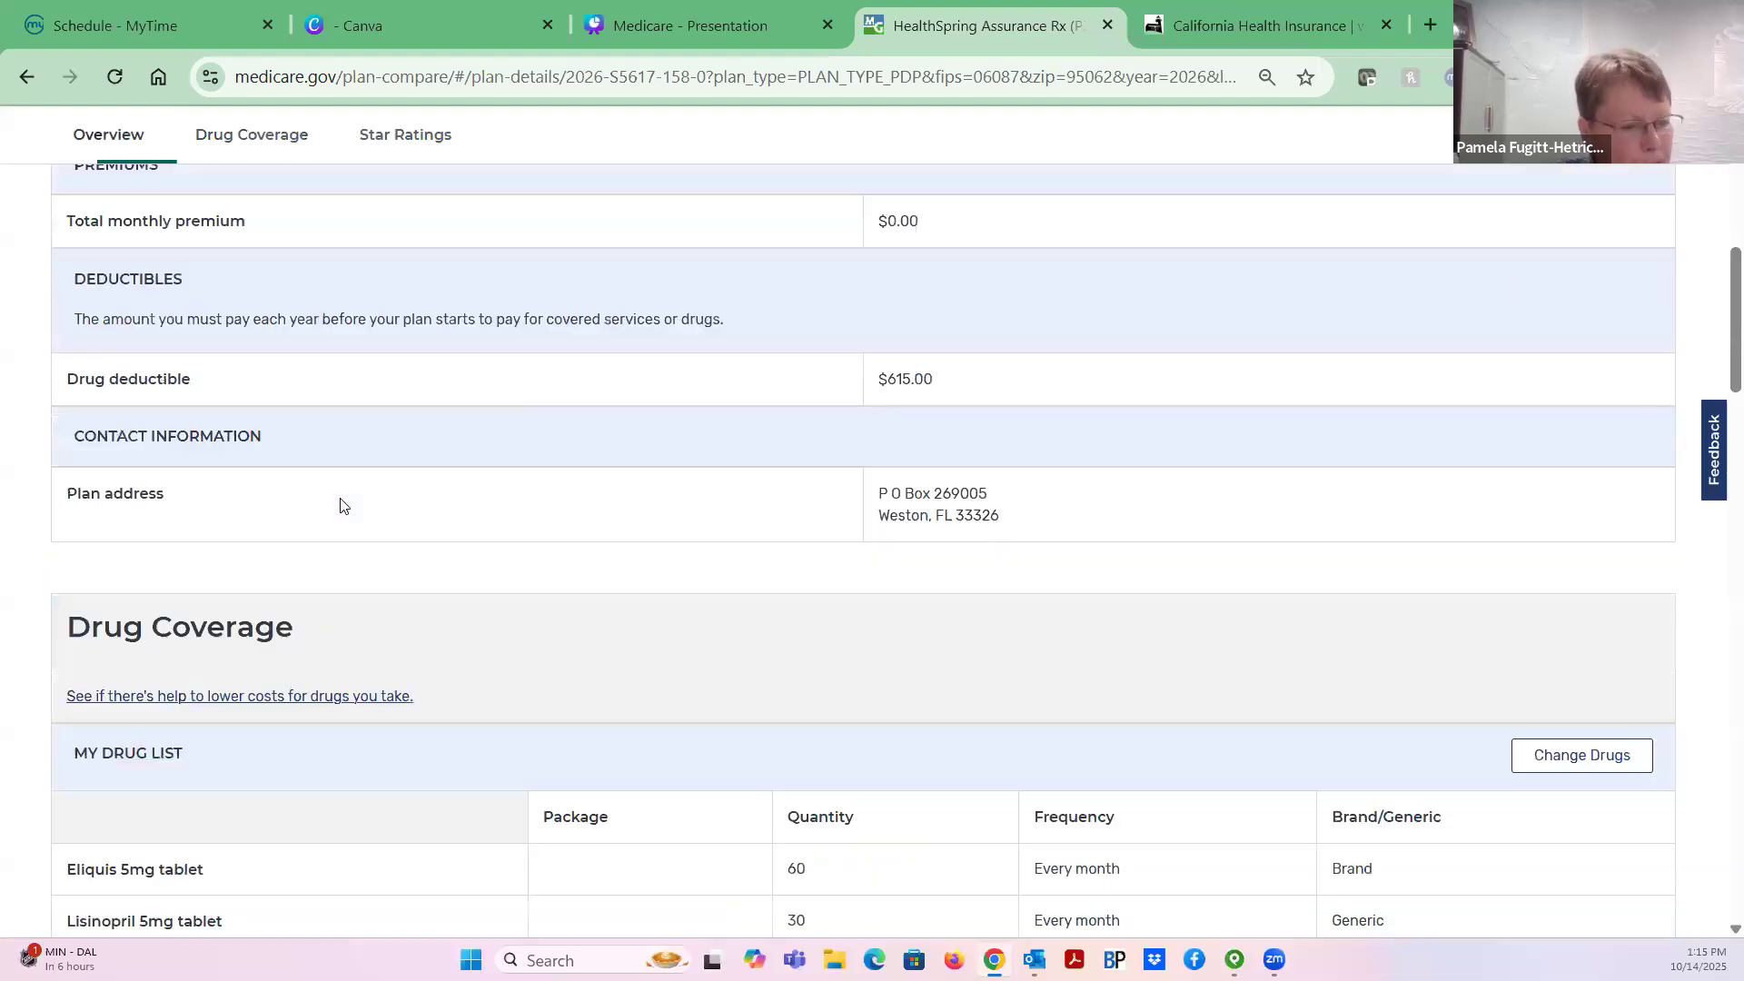
{"action": "scroll", "coordinate": [633, 509], "scroll_direction": "up", "scroll_amount": 3}
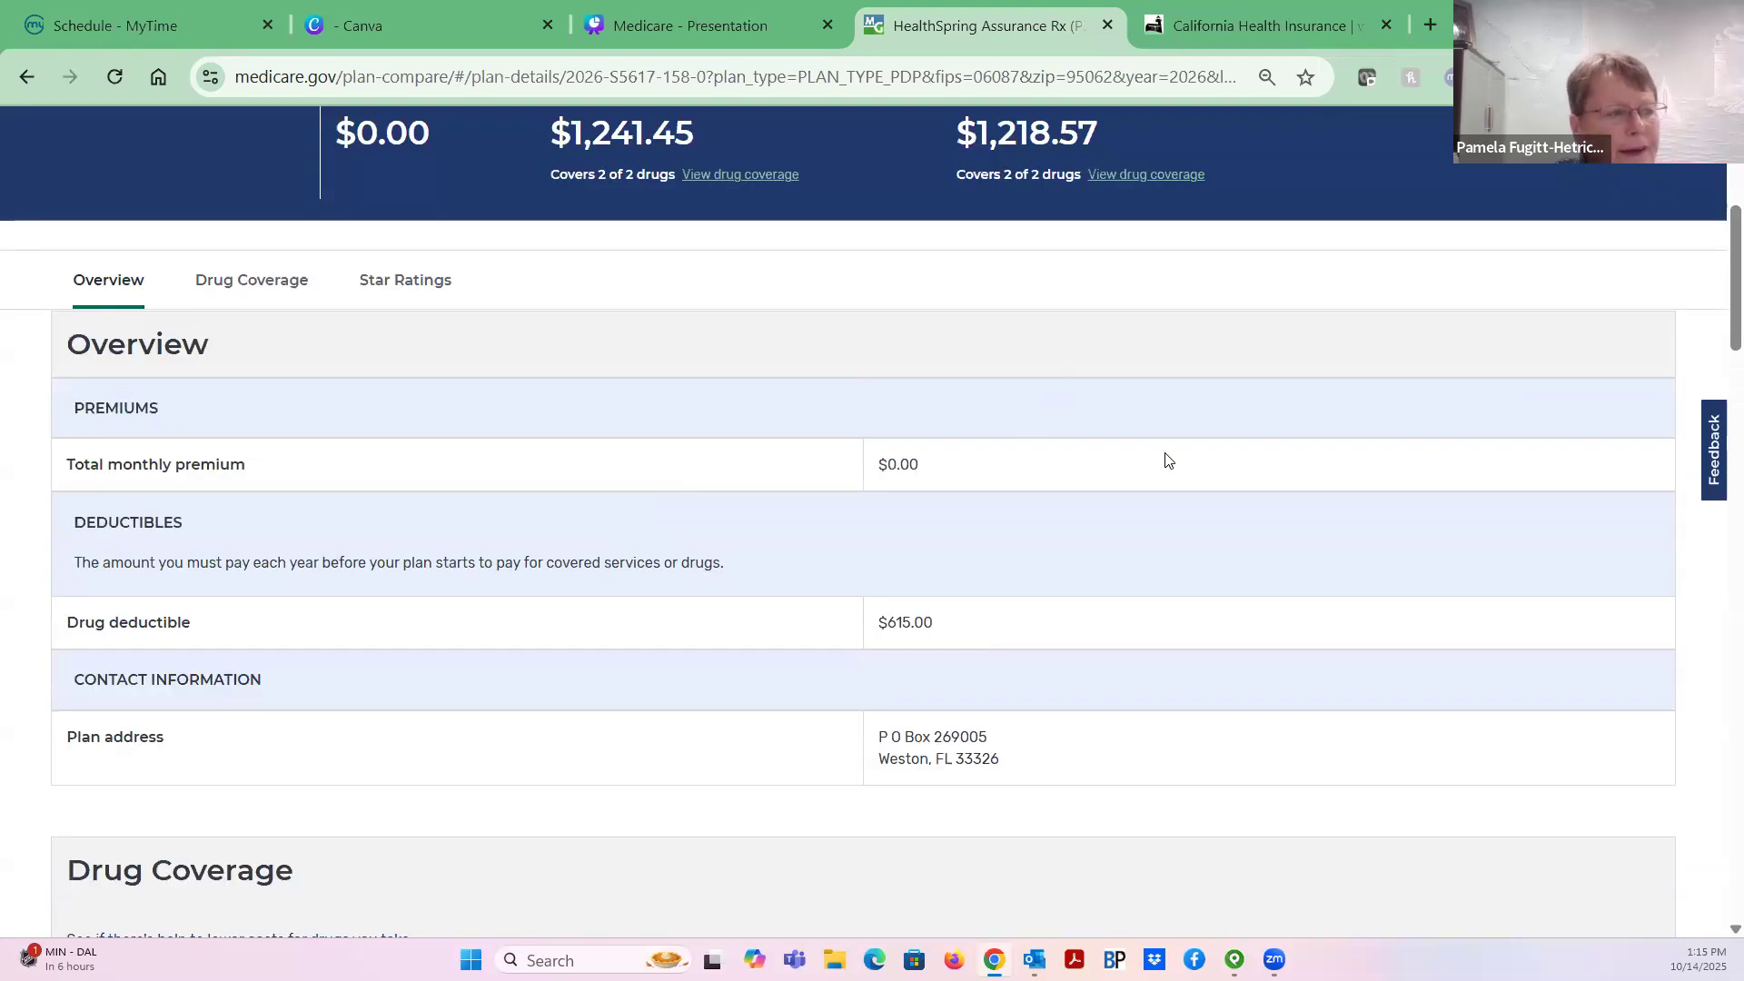
{"action": "scroll", "coordinate": [1199, 471], "scroll_direction": "down", "scroll_amount": 3}
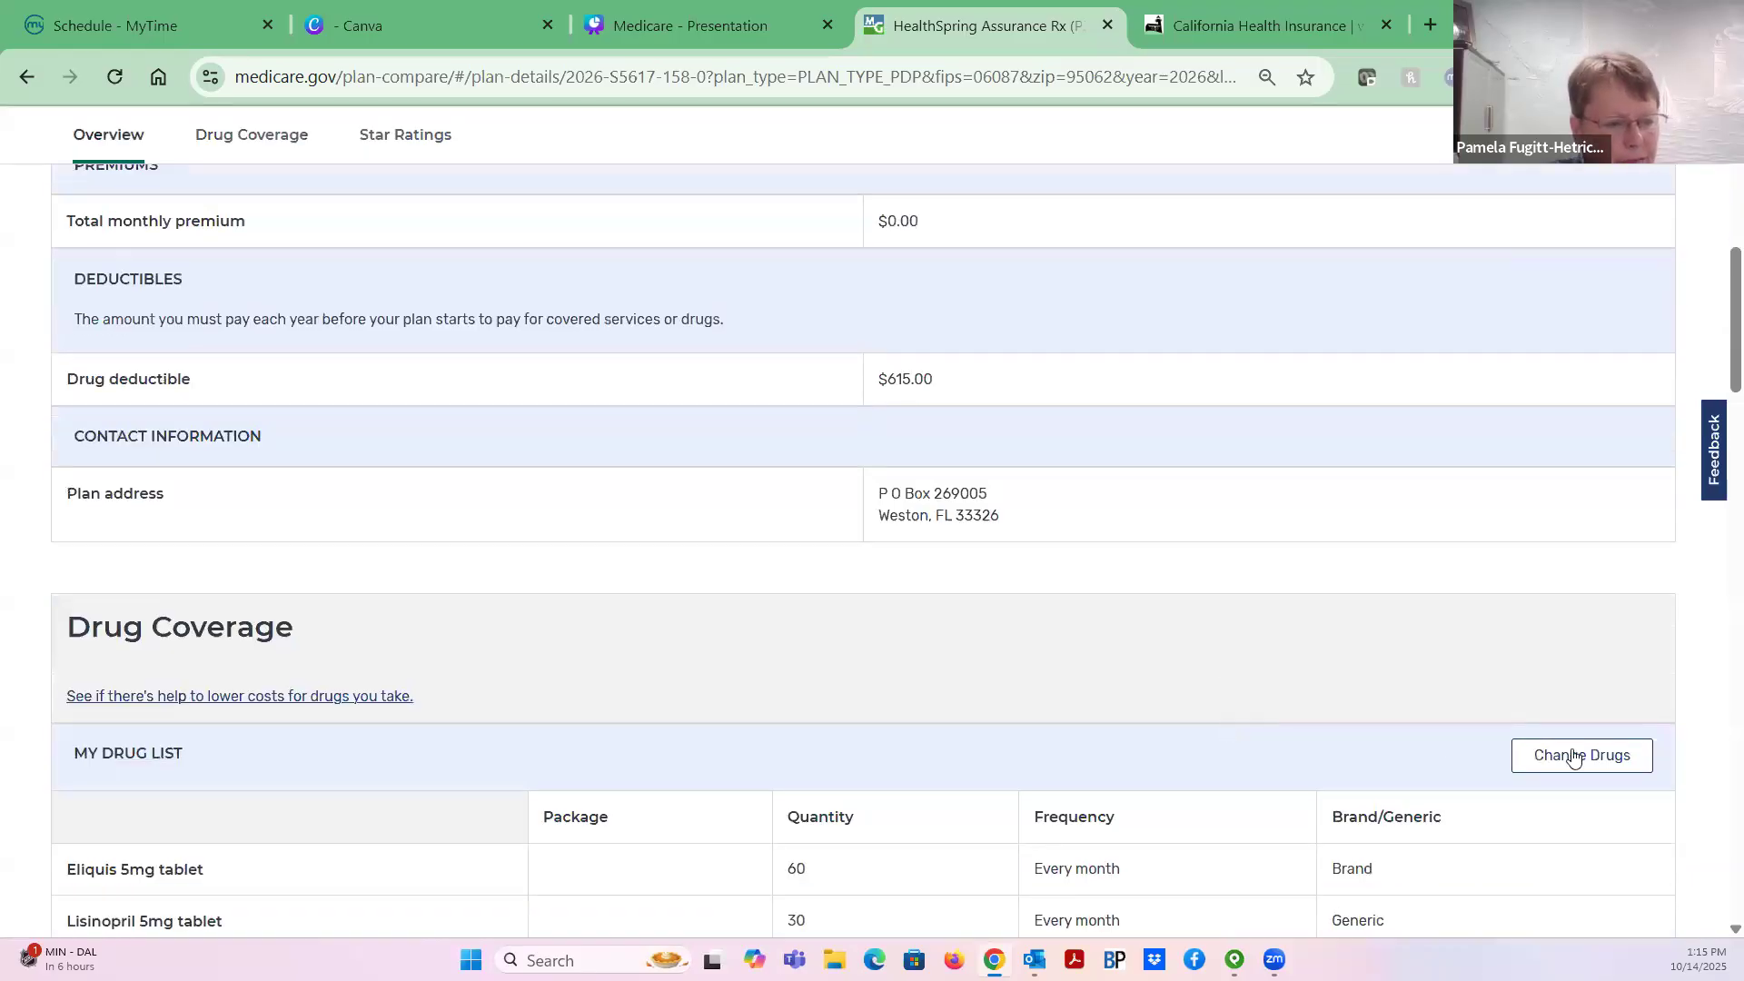
{"action": "left_click", "coordinate": [1593, 760]}
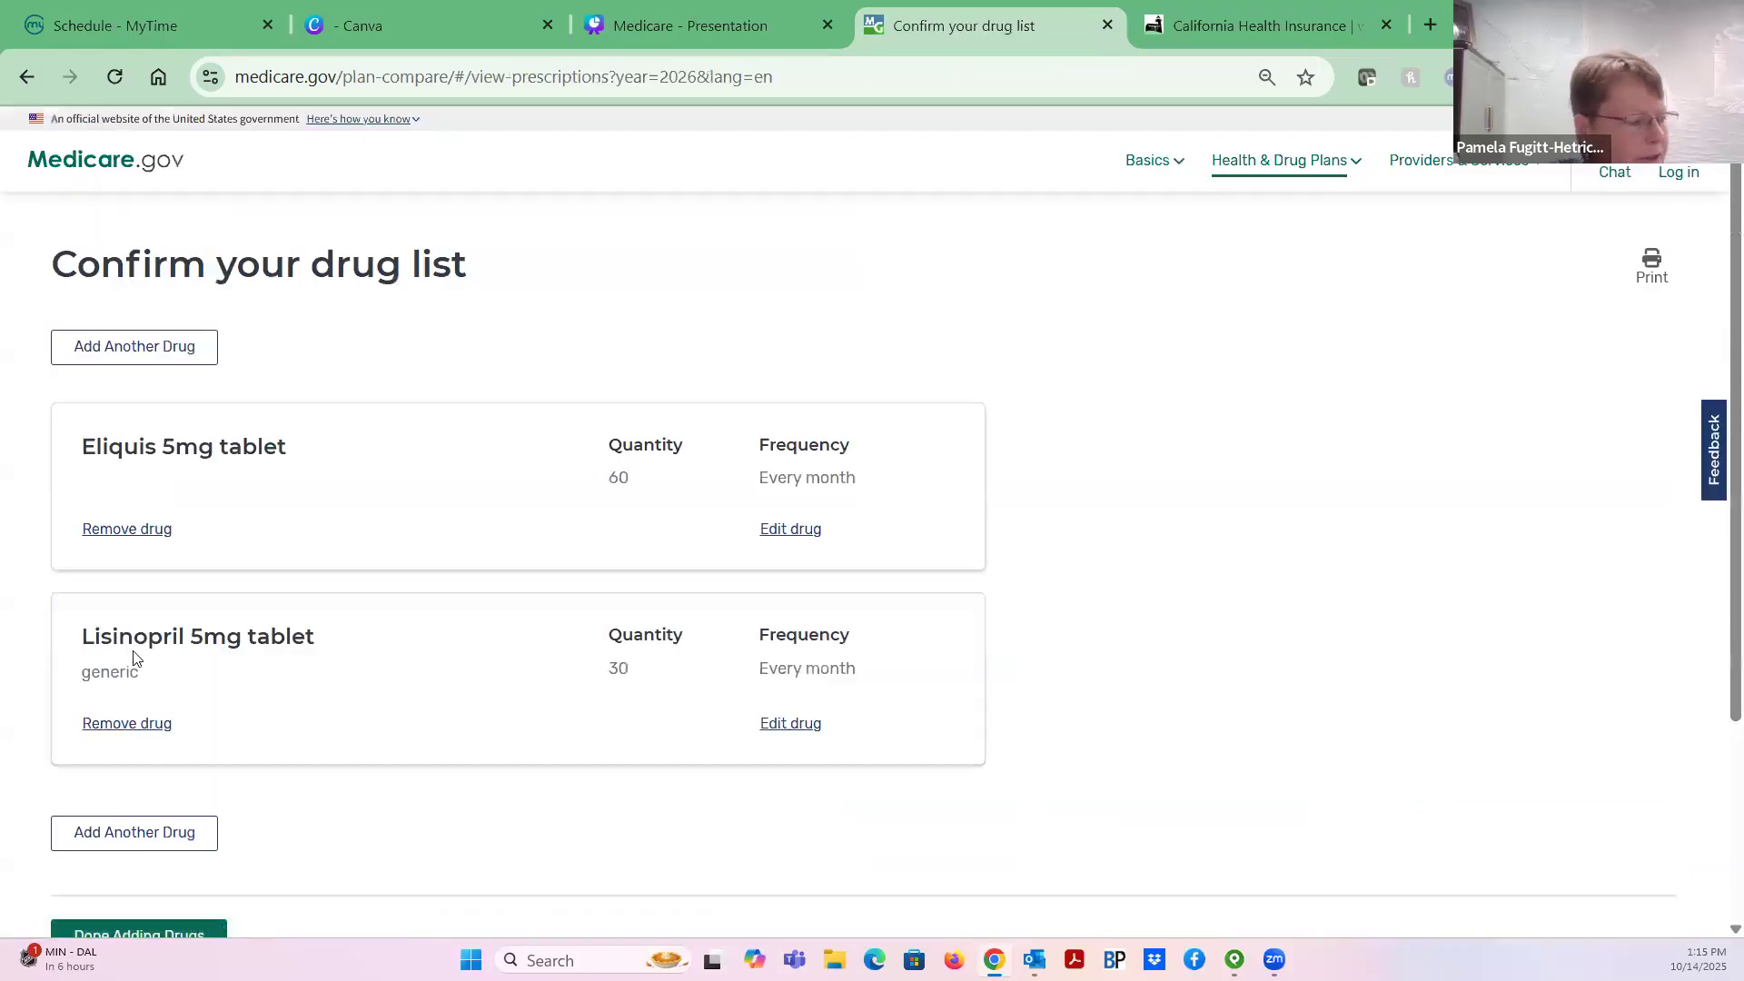
Look up Ozempic as another prescription drug and add it to reach its dosage details
{"action": "left_click", "coordinate": [163, 350]}
{"action": "left_click", "coordinate": [254, 430]}
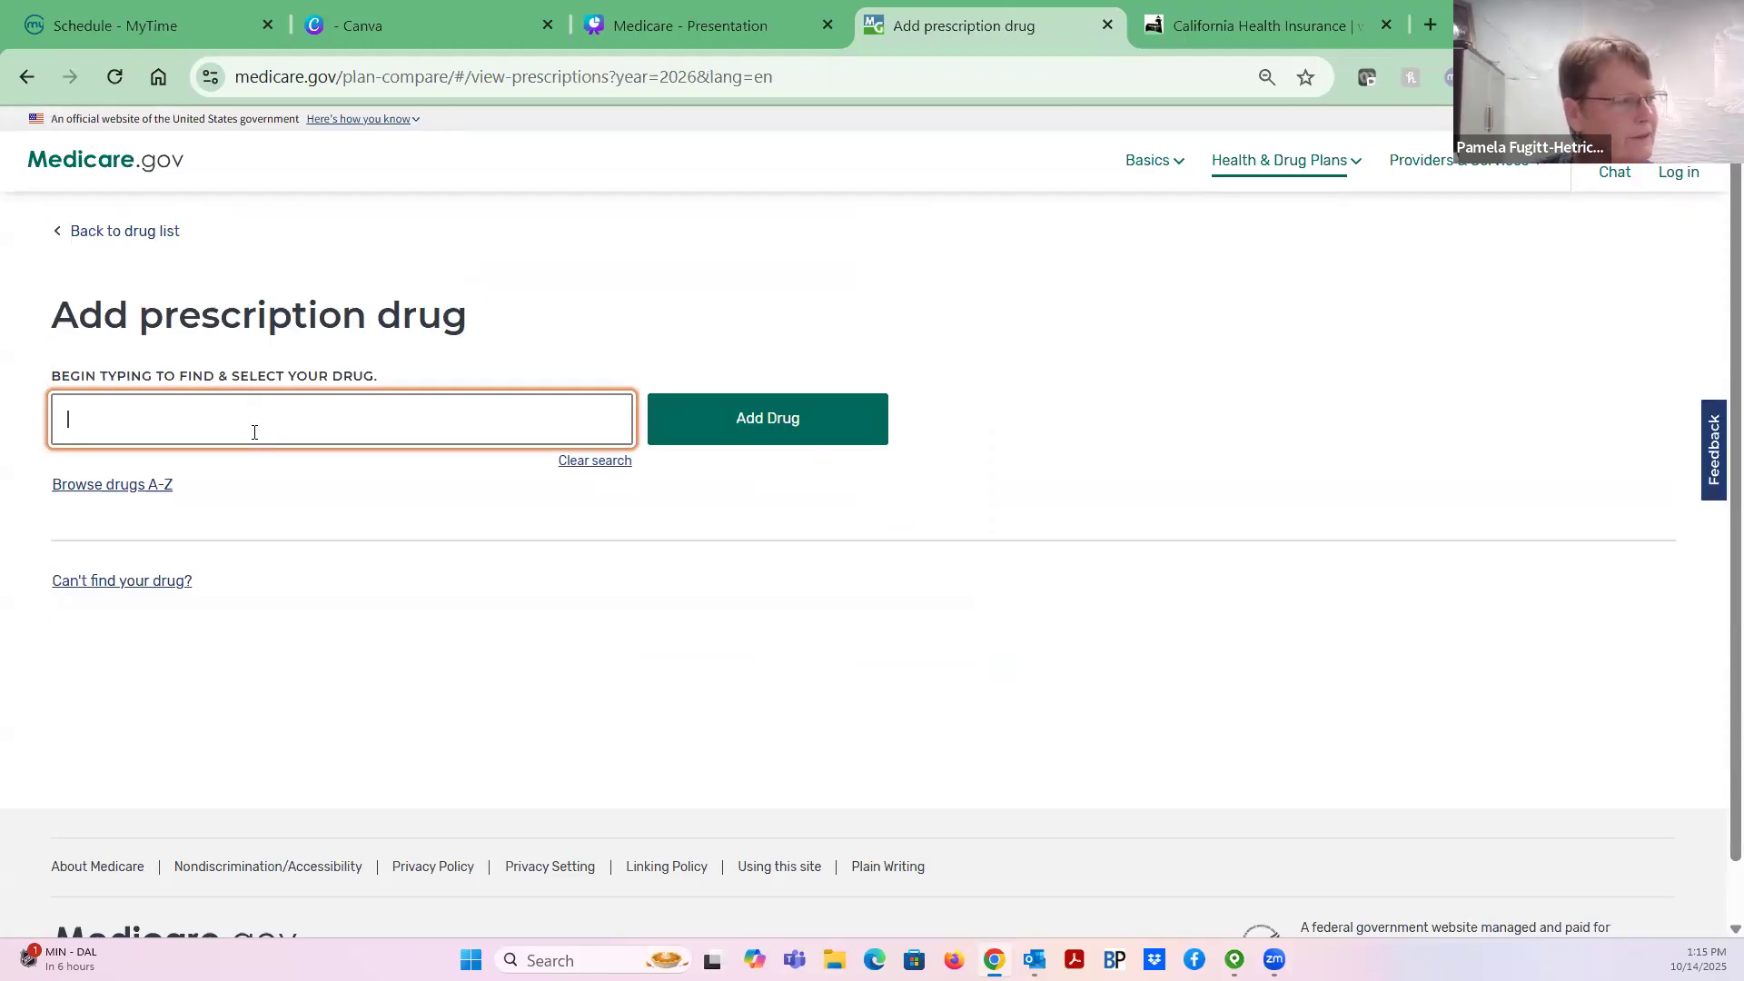
{"action": "type", "text": "ozemp"}
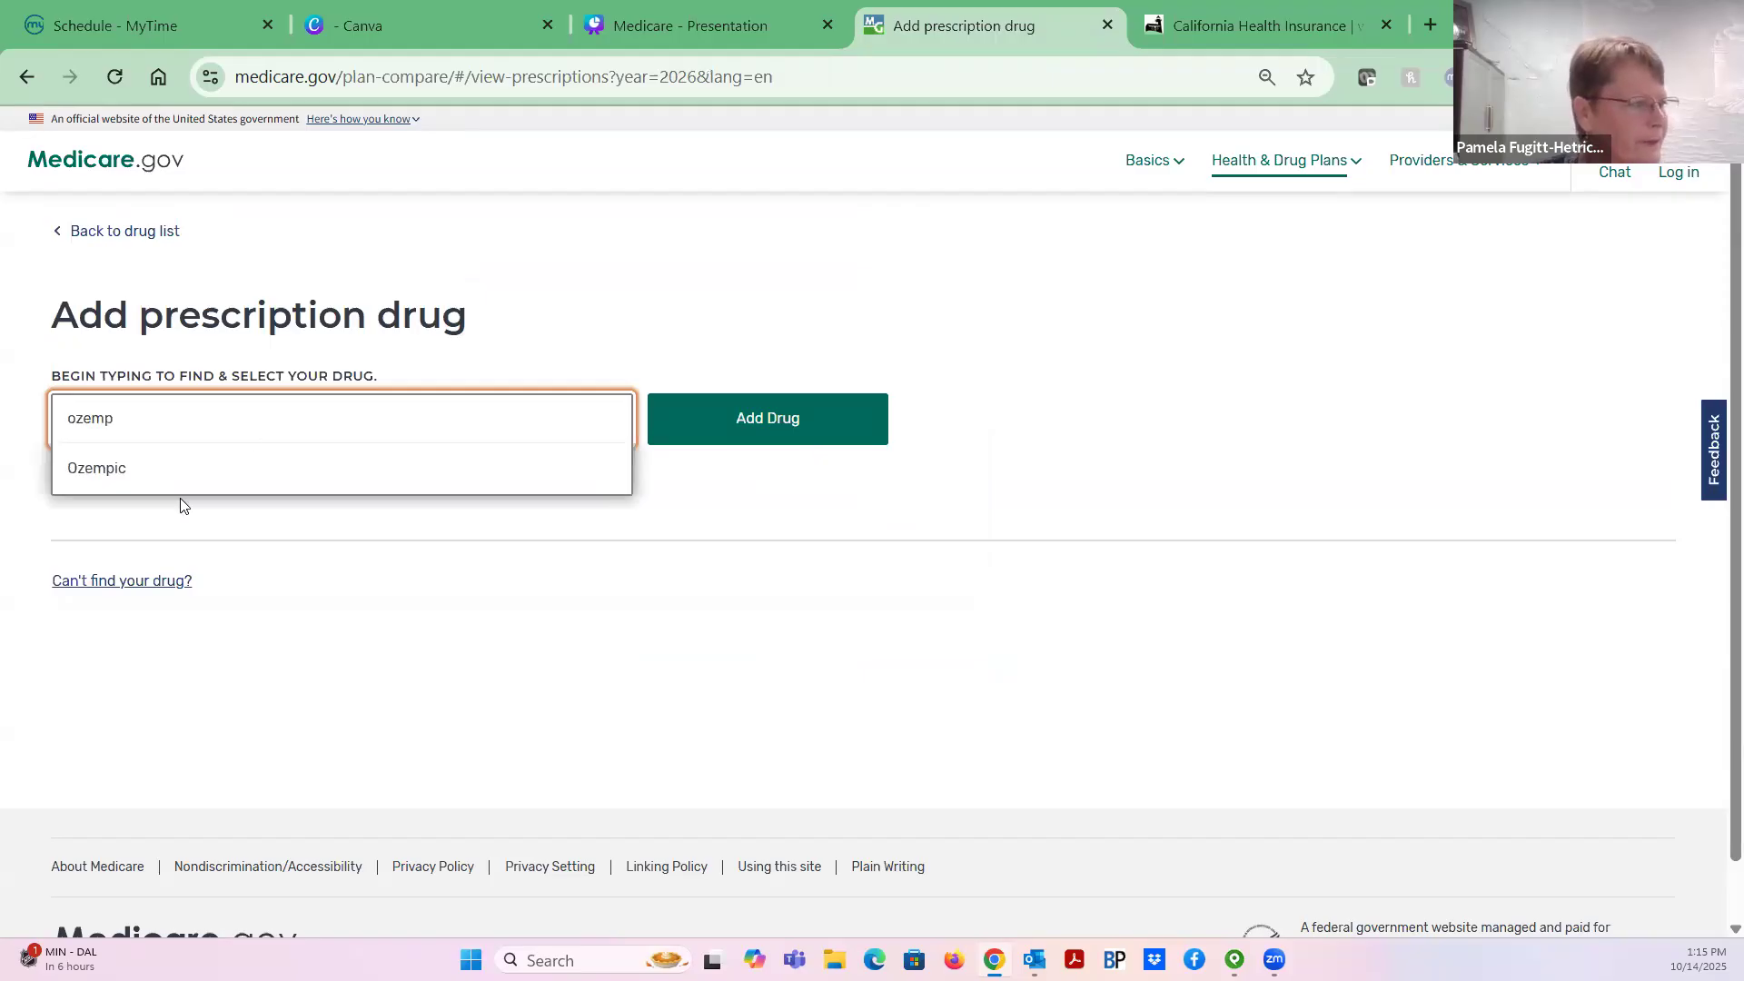
{"action": "left_click", "coordinate": [169, 467]}
{"action": "left_click", "coordinate": [741, 427]}
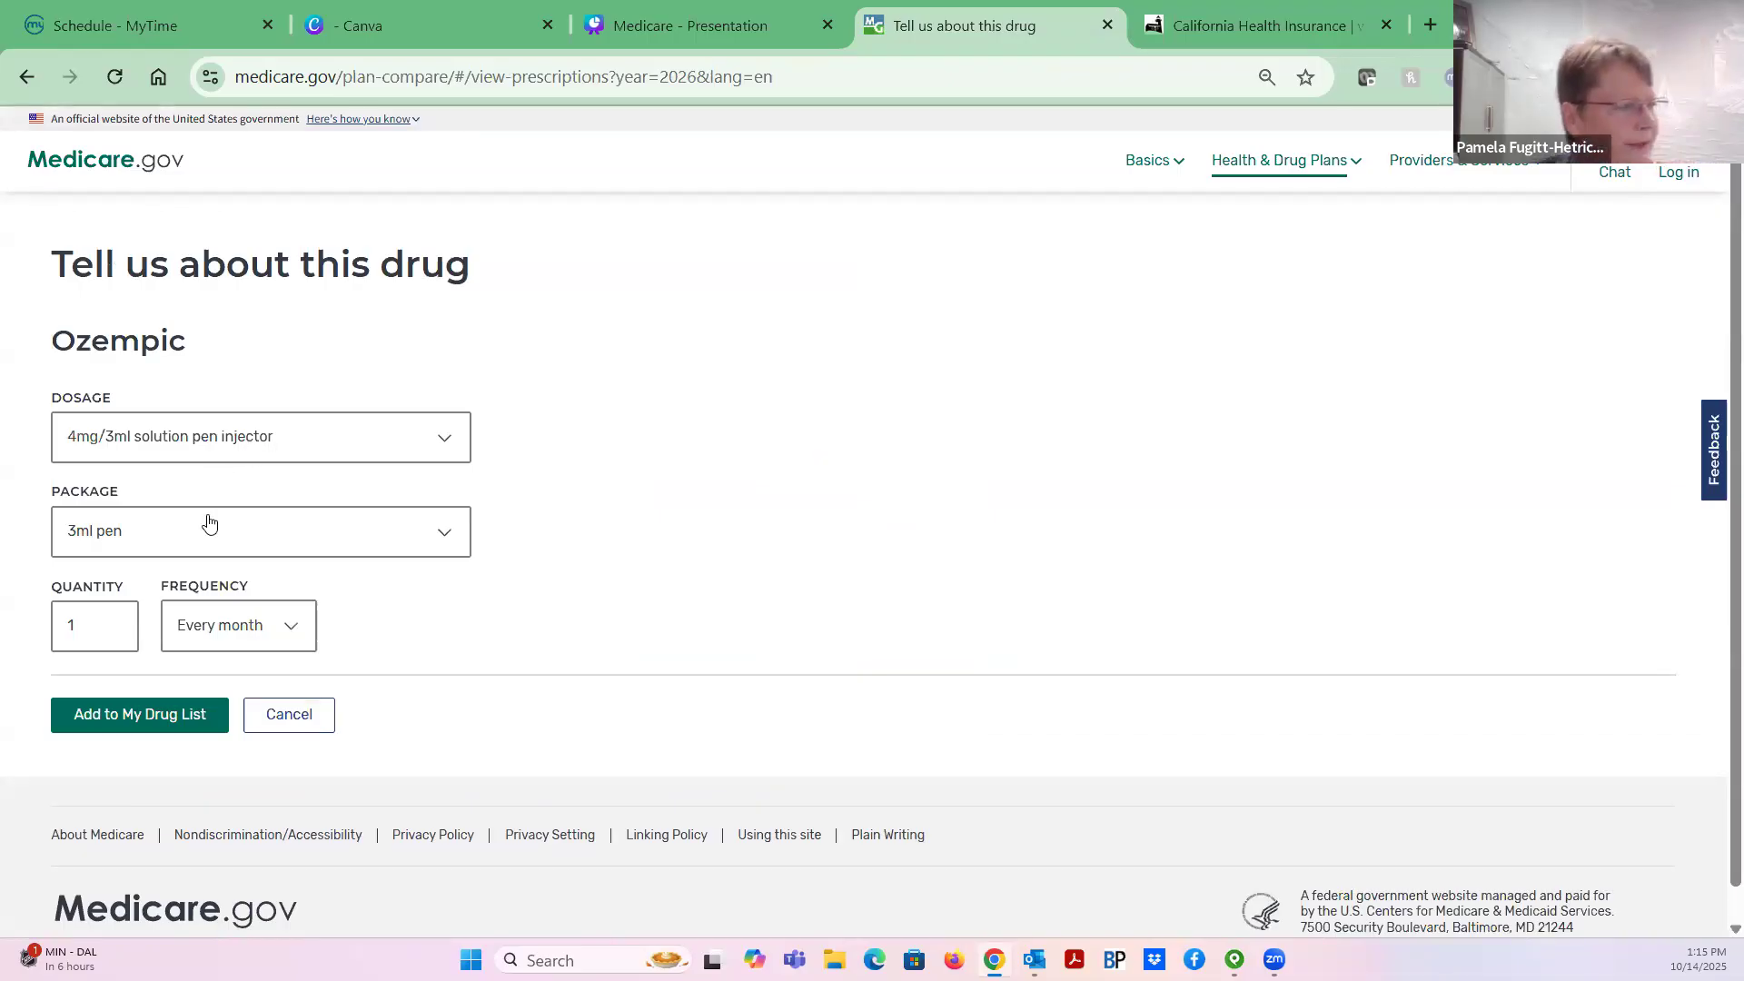
Add Ozempic as a 4mg/3ml solution pen injector, 3ml pen, quantity 1 every month, and finish adding drugs
{"action": "left_click", "coordinate": [187, 541]}
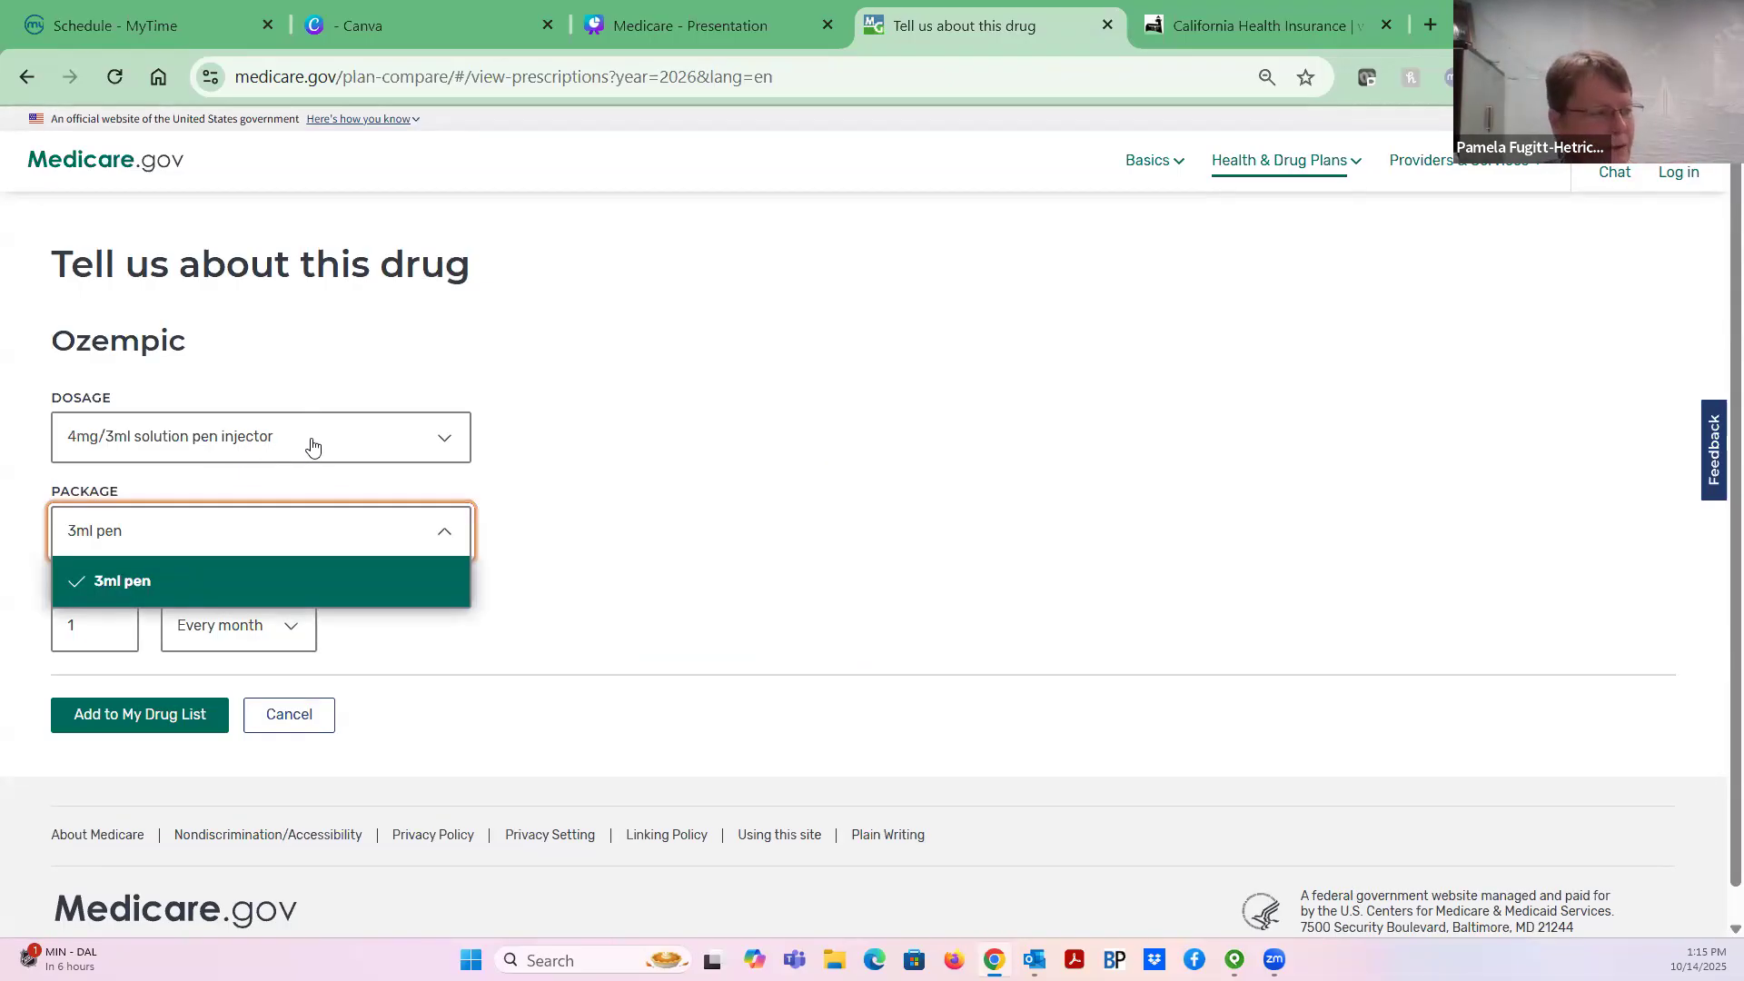
{"action": "left_click", "coordinate": [357, 447]}
{"action": "left_click", "coordinate": [506, 393]}
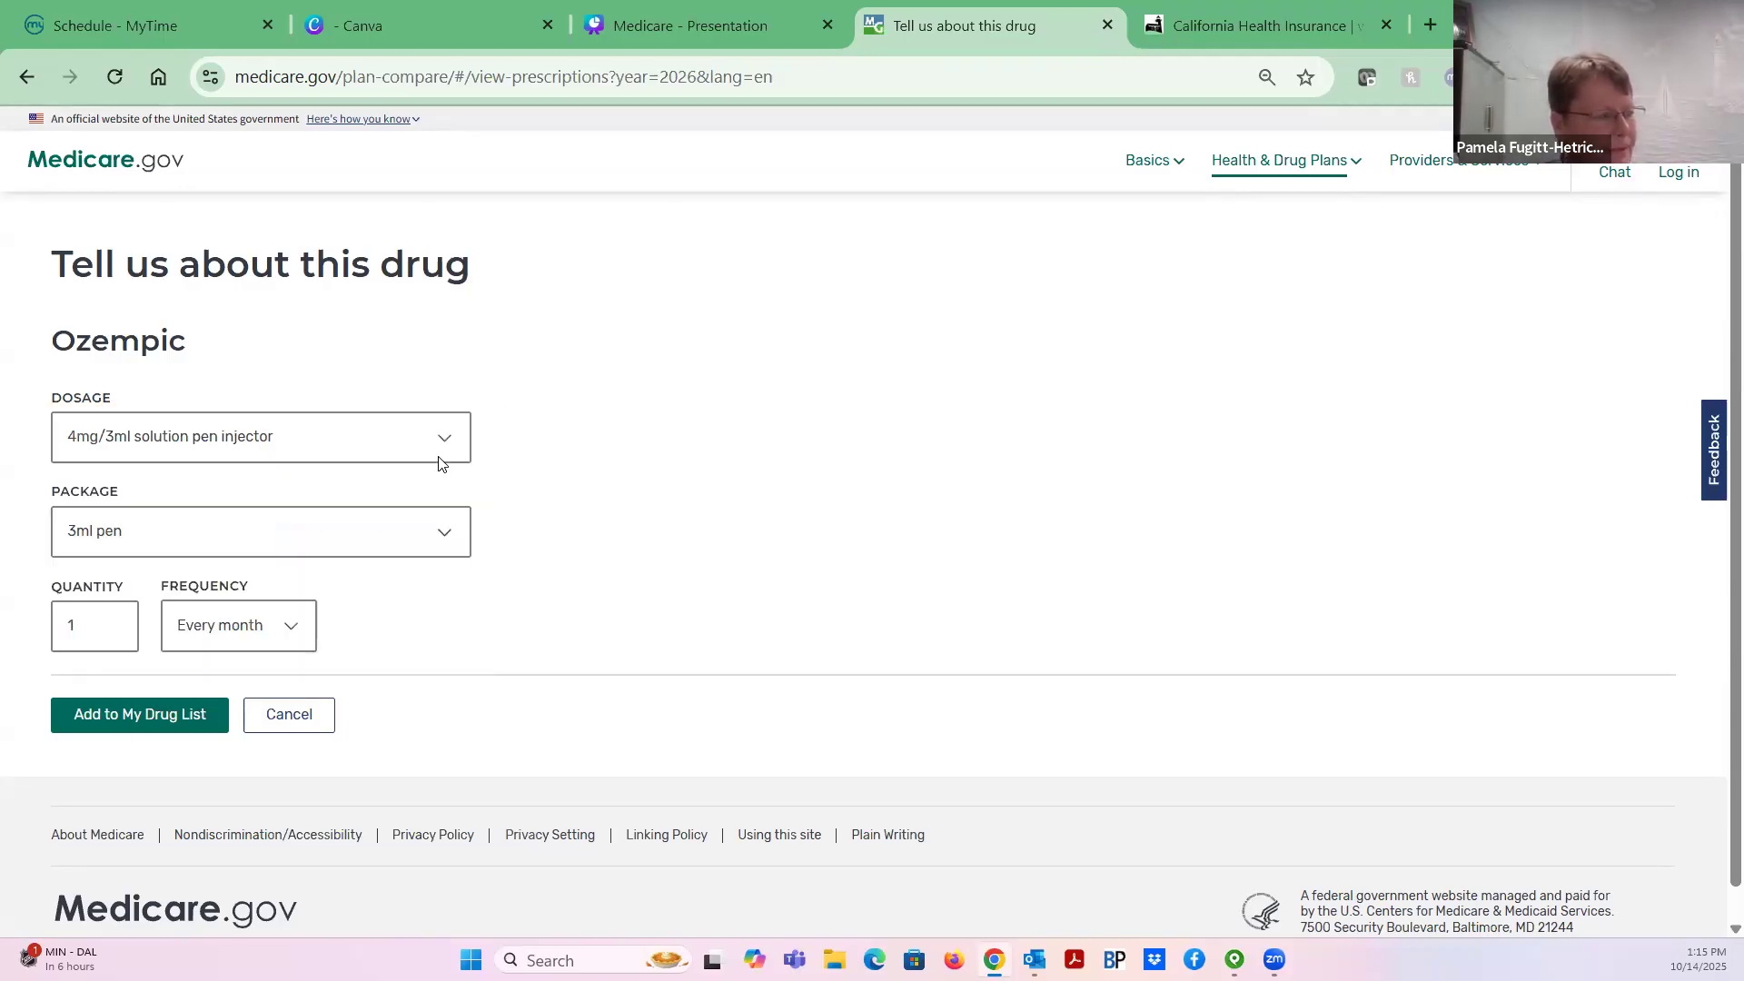
{"action": "left_click", "coordinate": [136, 713]}
{"action": "scroll", "coordinate": [316, 669], "scroll_direction": "down", "scroll_amount": 4}
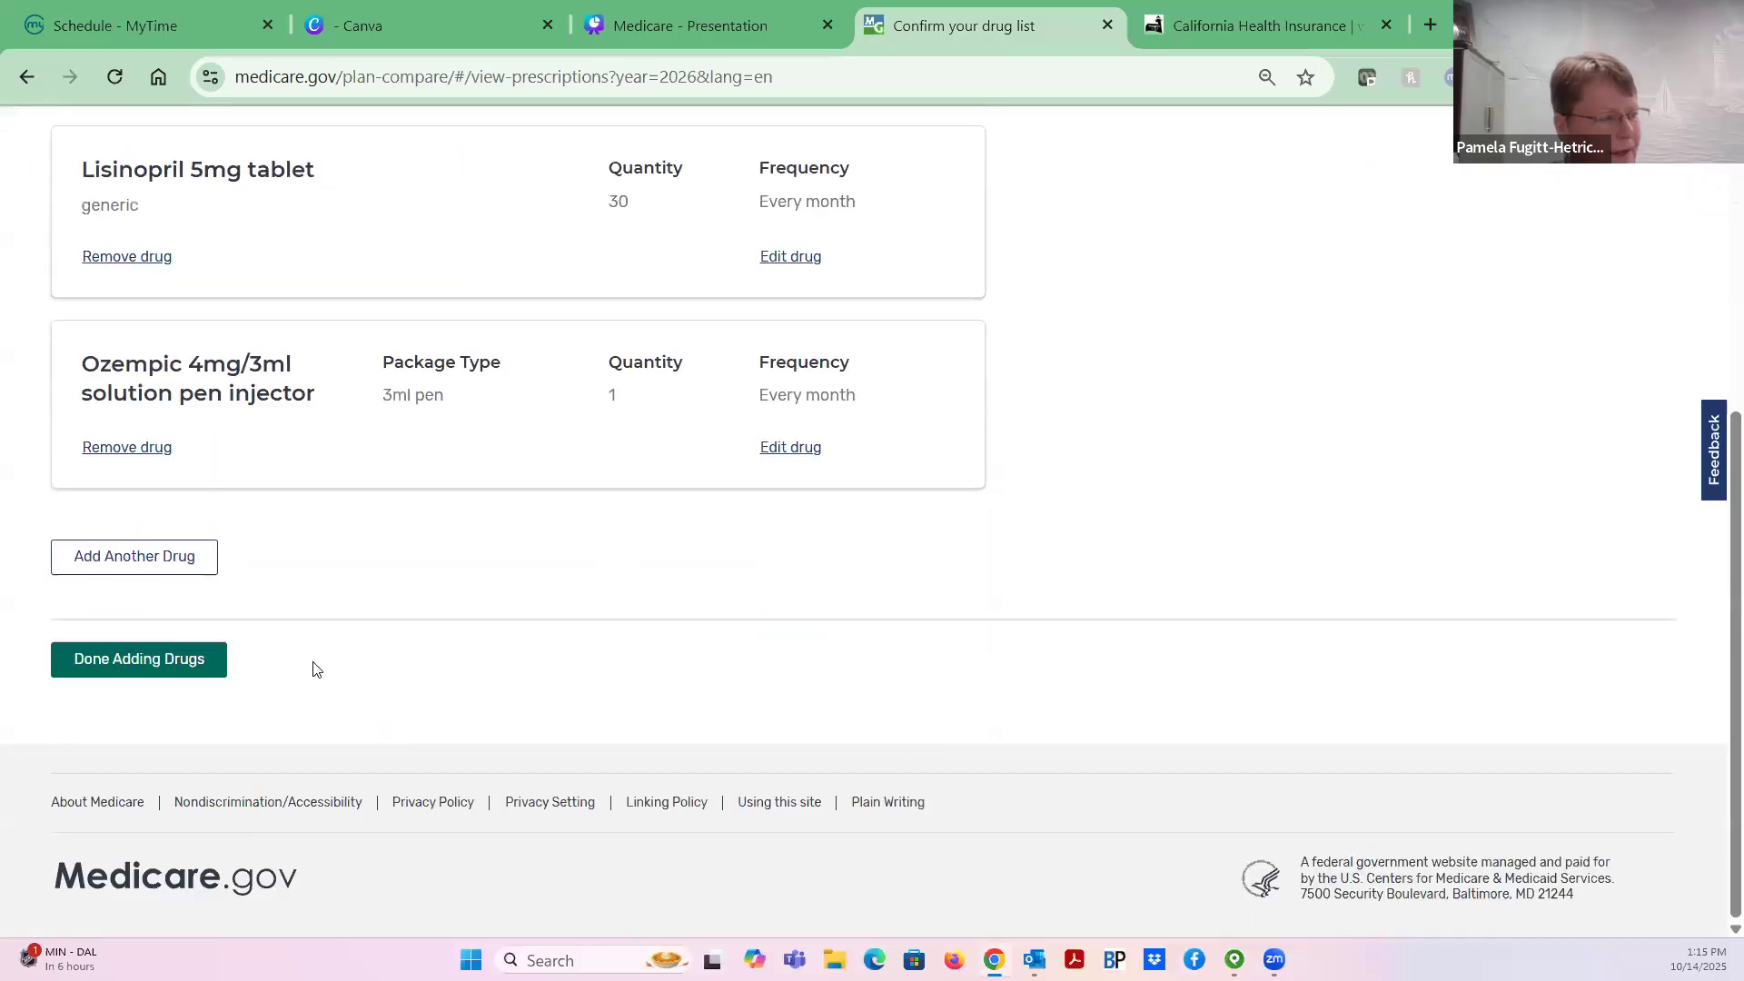
{"action": "left_click", "coordinate": [128, 661]}
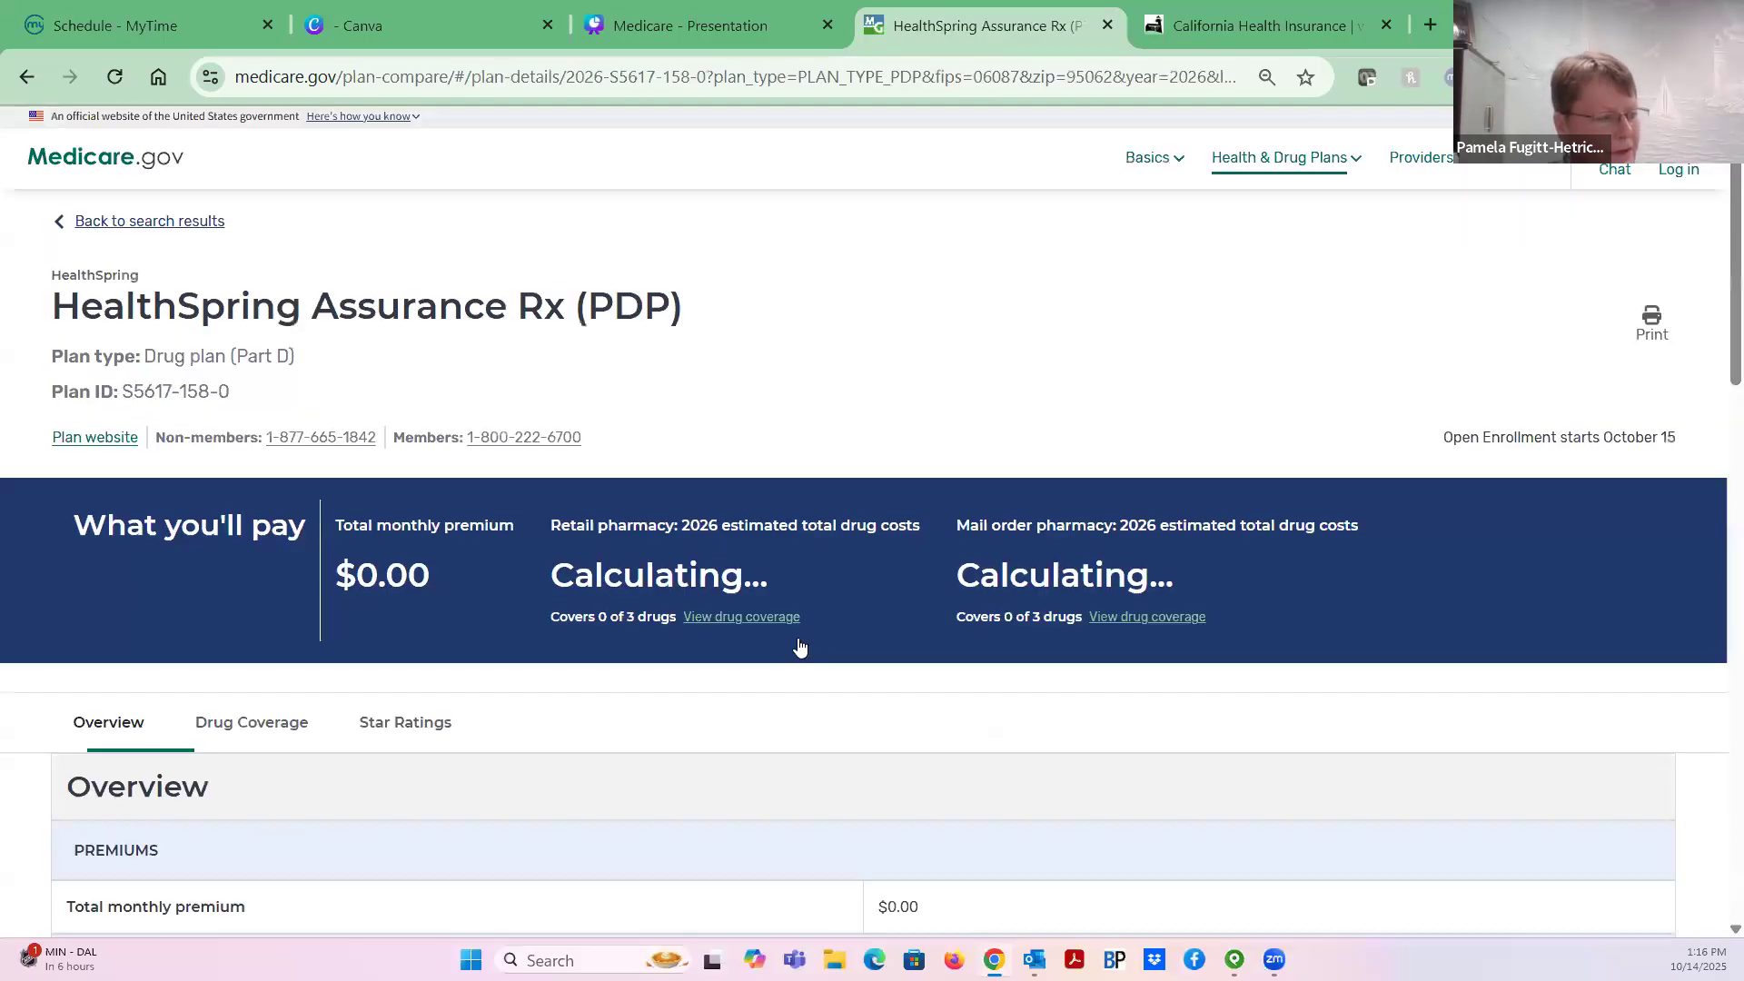
Return to the plan search results and review the premium, total costs and deductible of Wellcare Value Script (PDP)
{"action": "scroll", "coordinate": [803, 661], "scroll_direction": "down", "scroll_amount": 5}
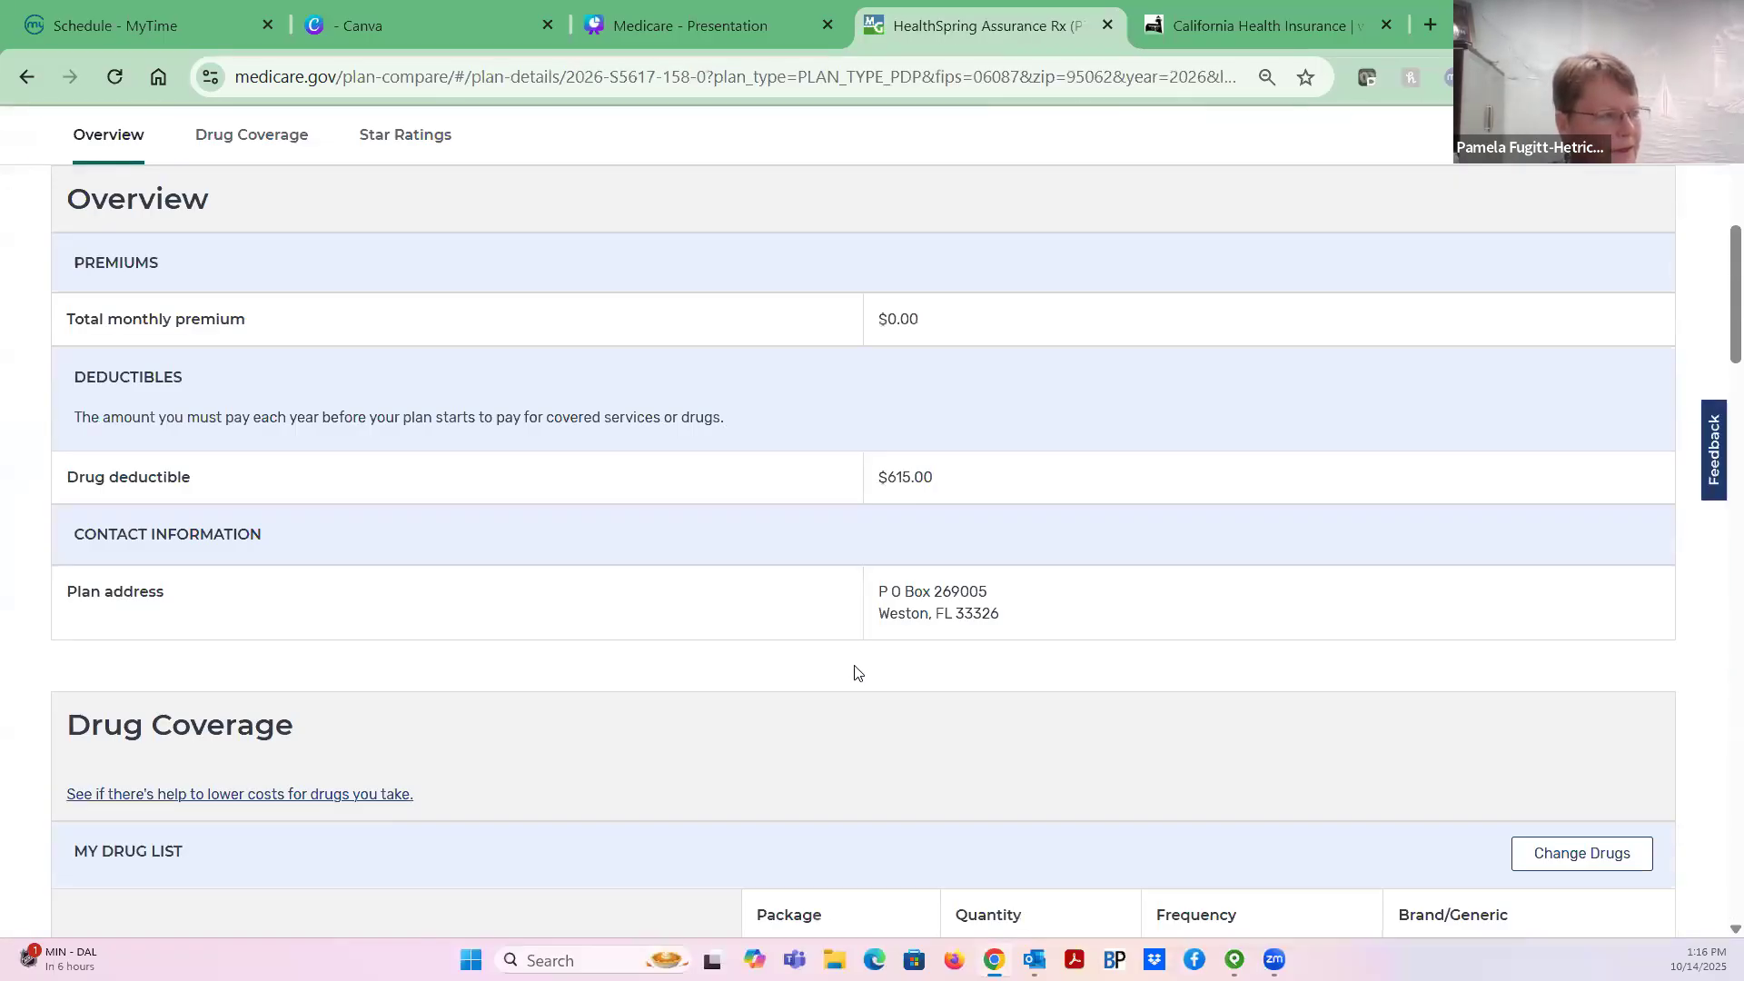
{"action": "scroll", "coordinate": [853, 673], "scroll_direction": "up", "scroll_amount": 5}
{"action": "left_click", "coordinate": [66, 226]}
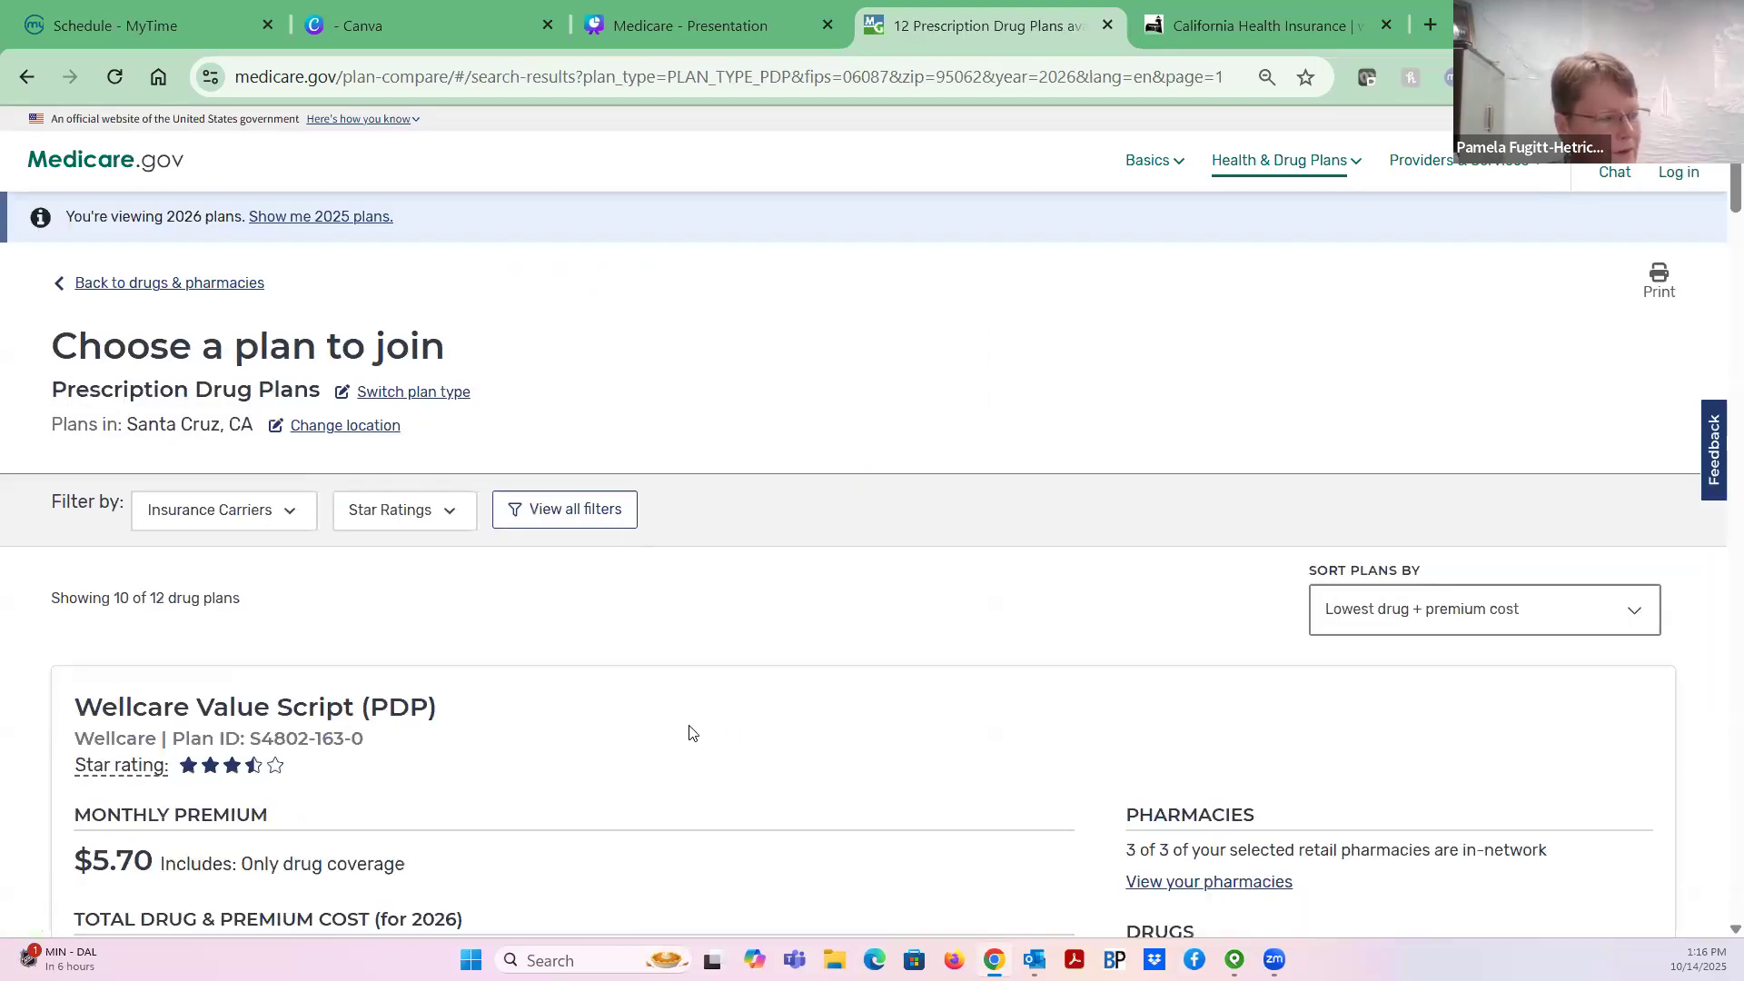
{"action": "scroll", "coordinate": [704, 537], "scroll_direction": "down", "scroll_amount": 3}
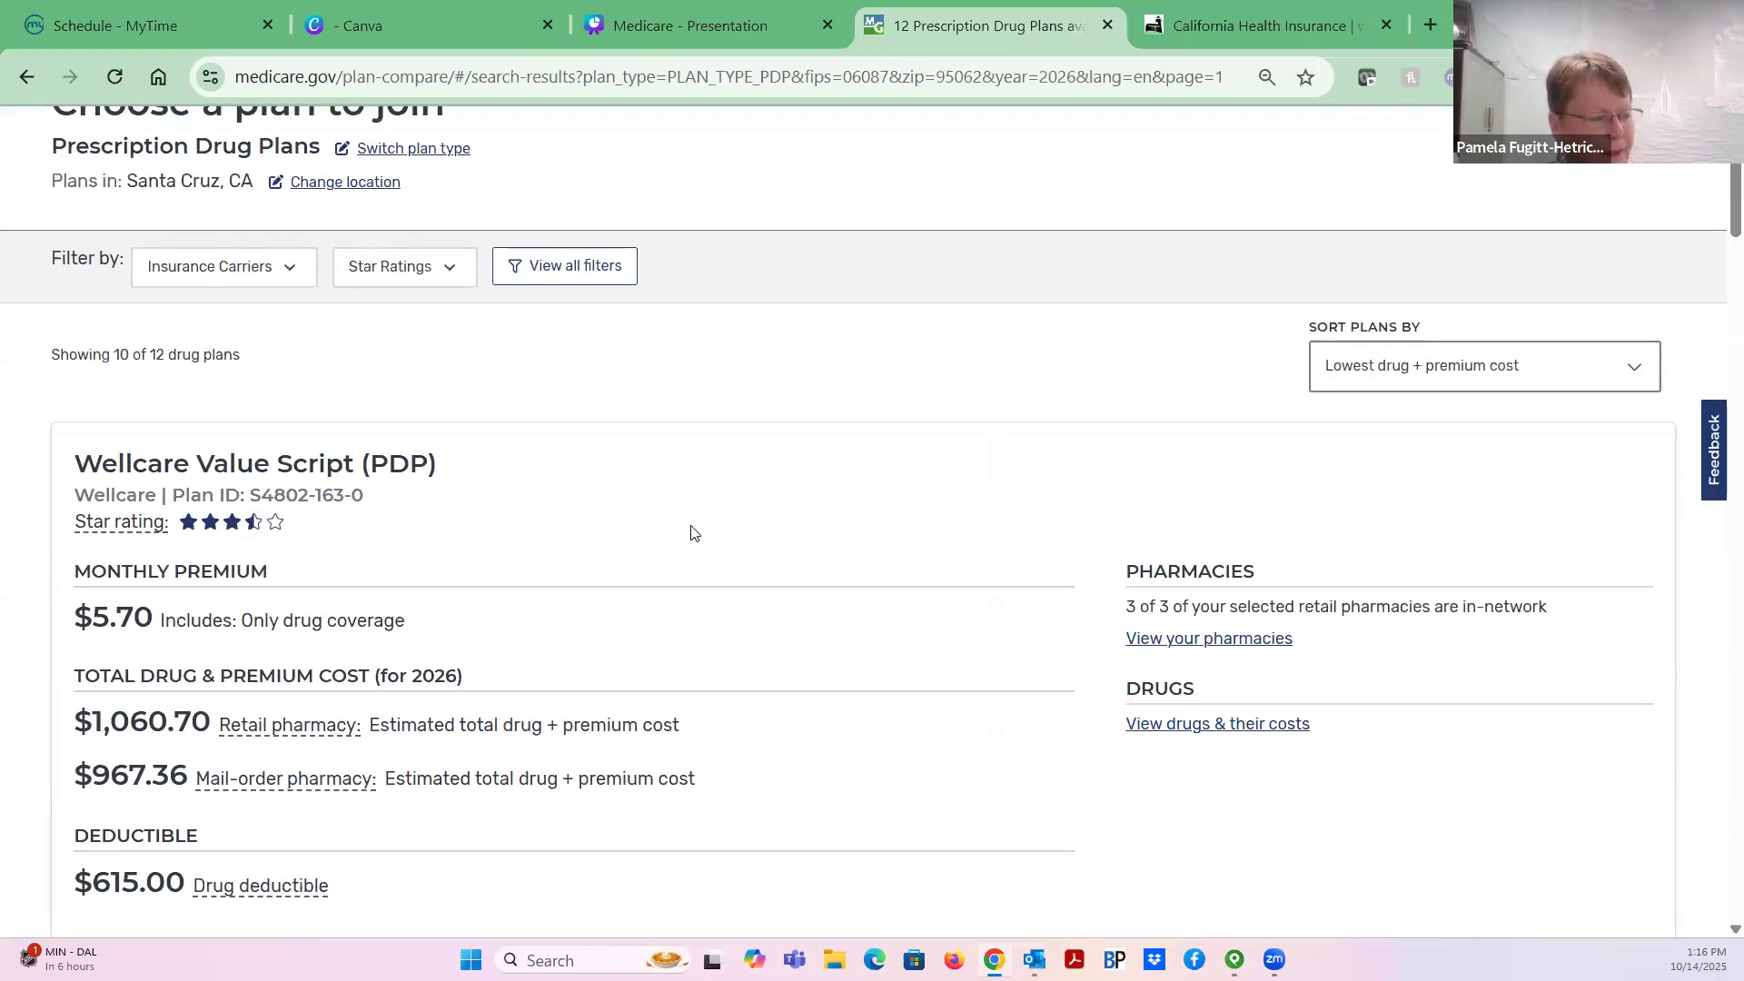
{"action": "scroll", "coordinate": [692, 533], "scroll_direction": "down", "scroll_amount": 1}
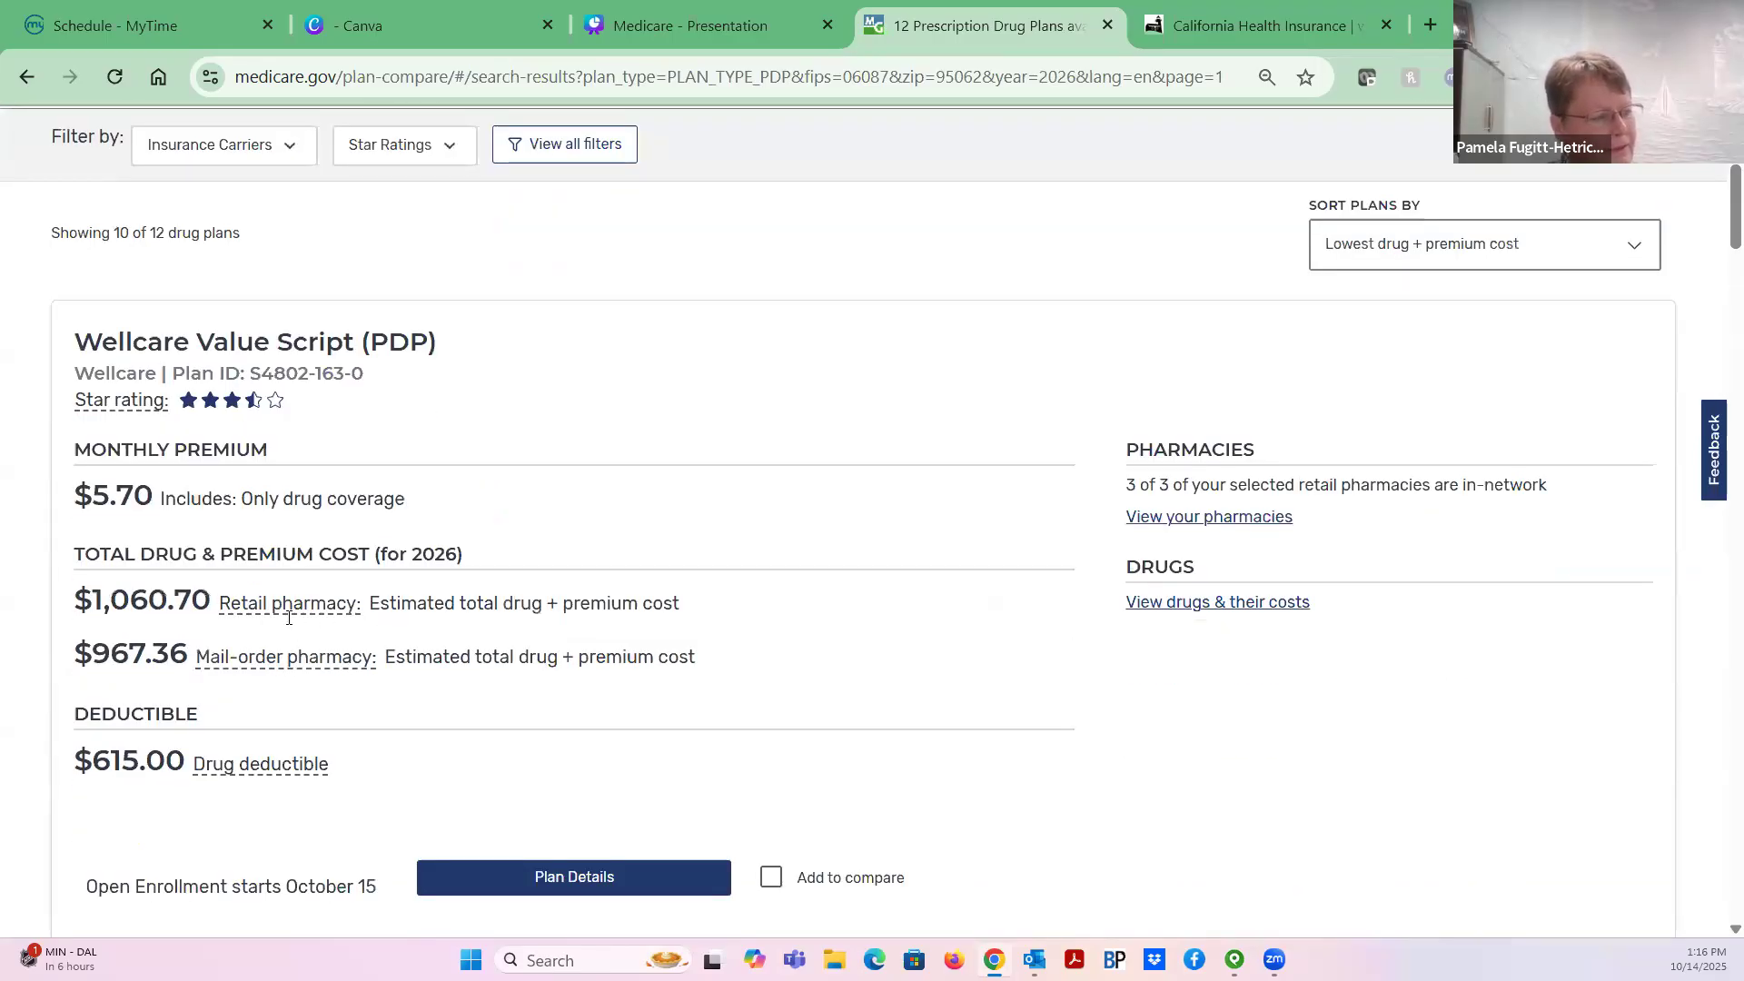
Open Wellcare Value Script's drug costs and examine its drug list, pharmacy network status, yearly costs by pharmacy and plan summary
{"action": "left_click", "coordinate": [1219, 606]}
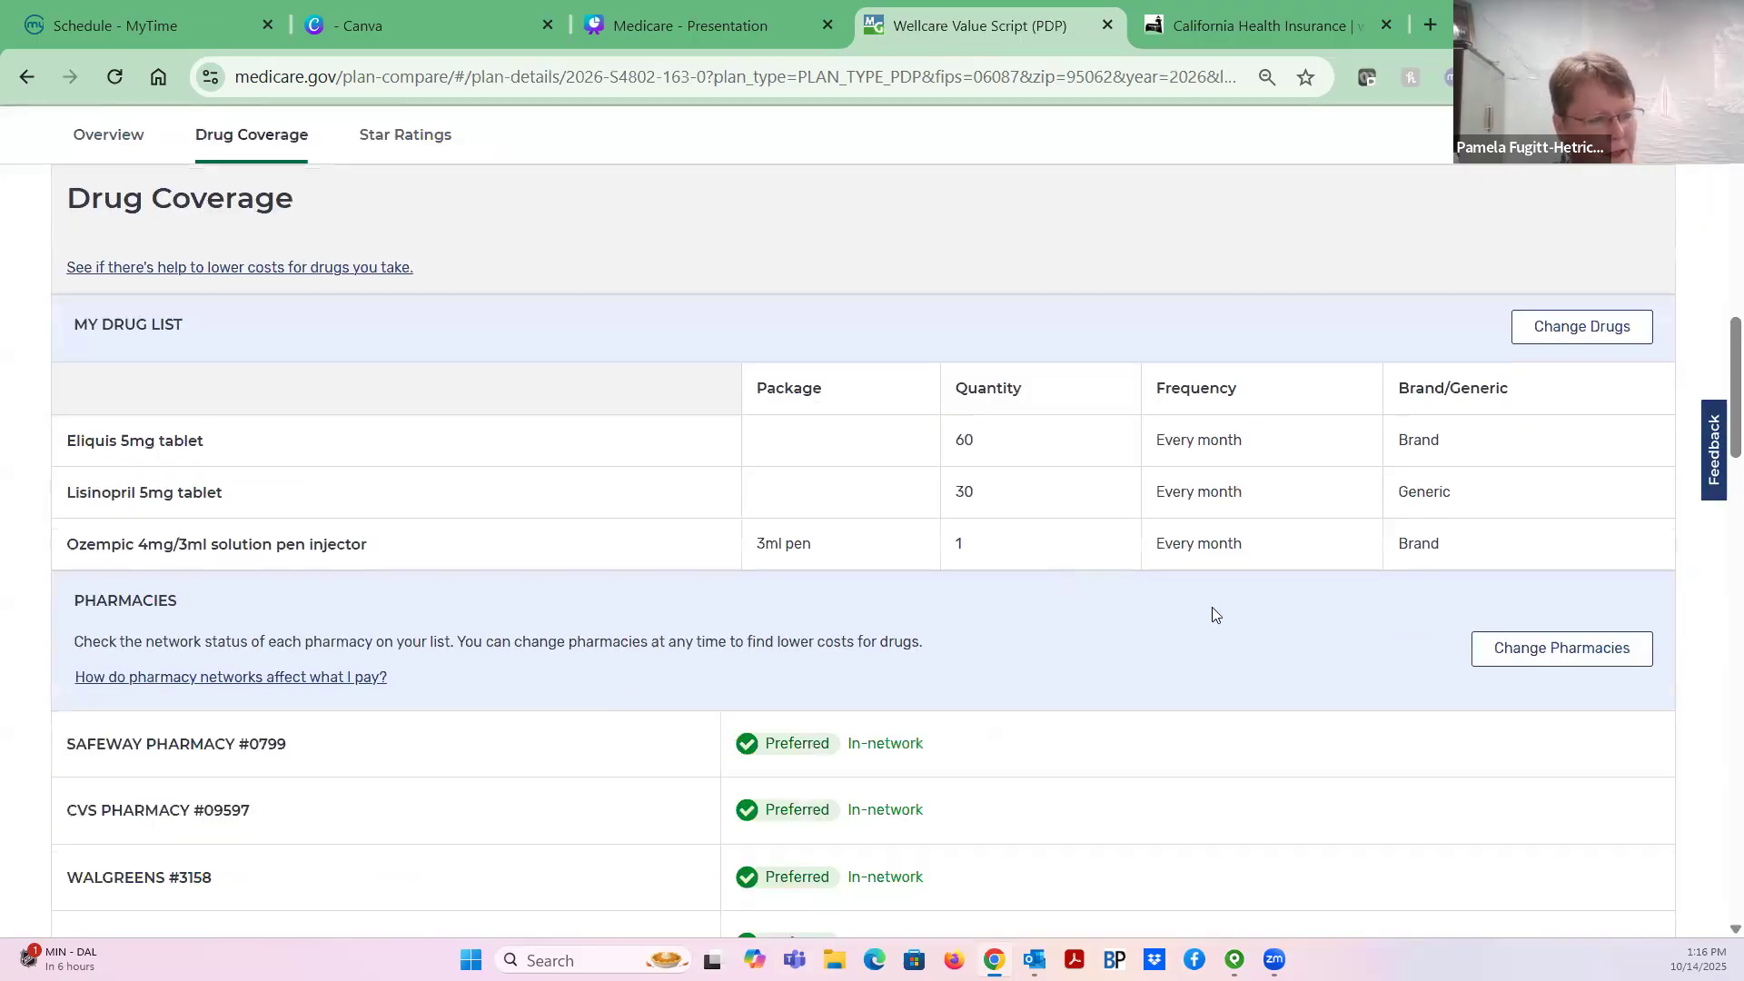
{"action": "scroll", "coordinate": [1222, 630], "scroll_direction": "down", "scroll_amount": 3}
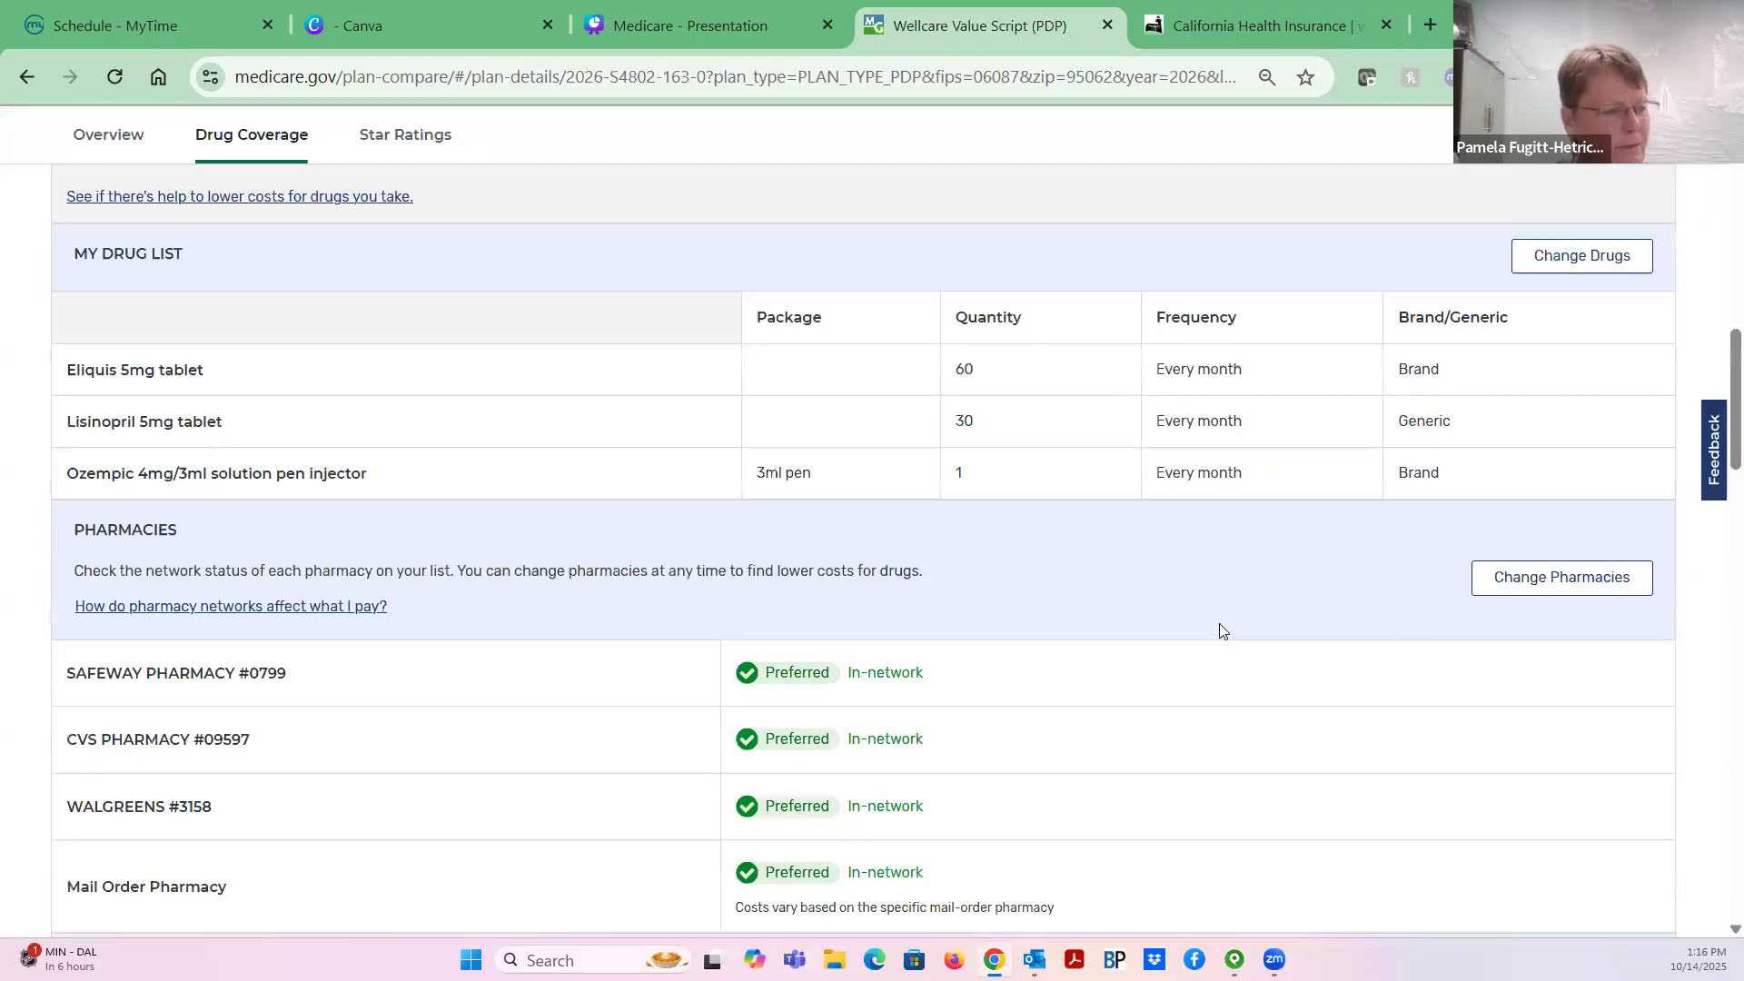
{"action": "scroll", "coordinate": [1221, 631], "scroll_direction": "down", "scroll_amount": 1}
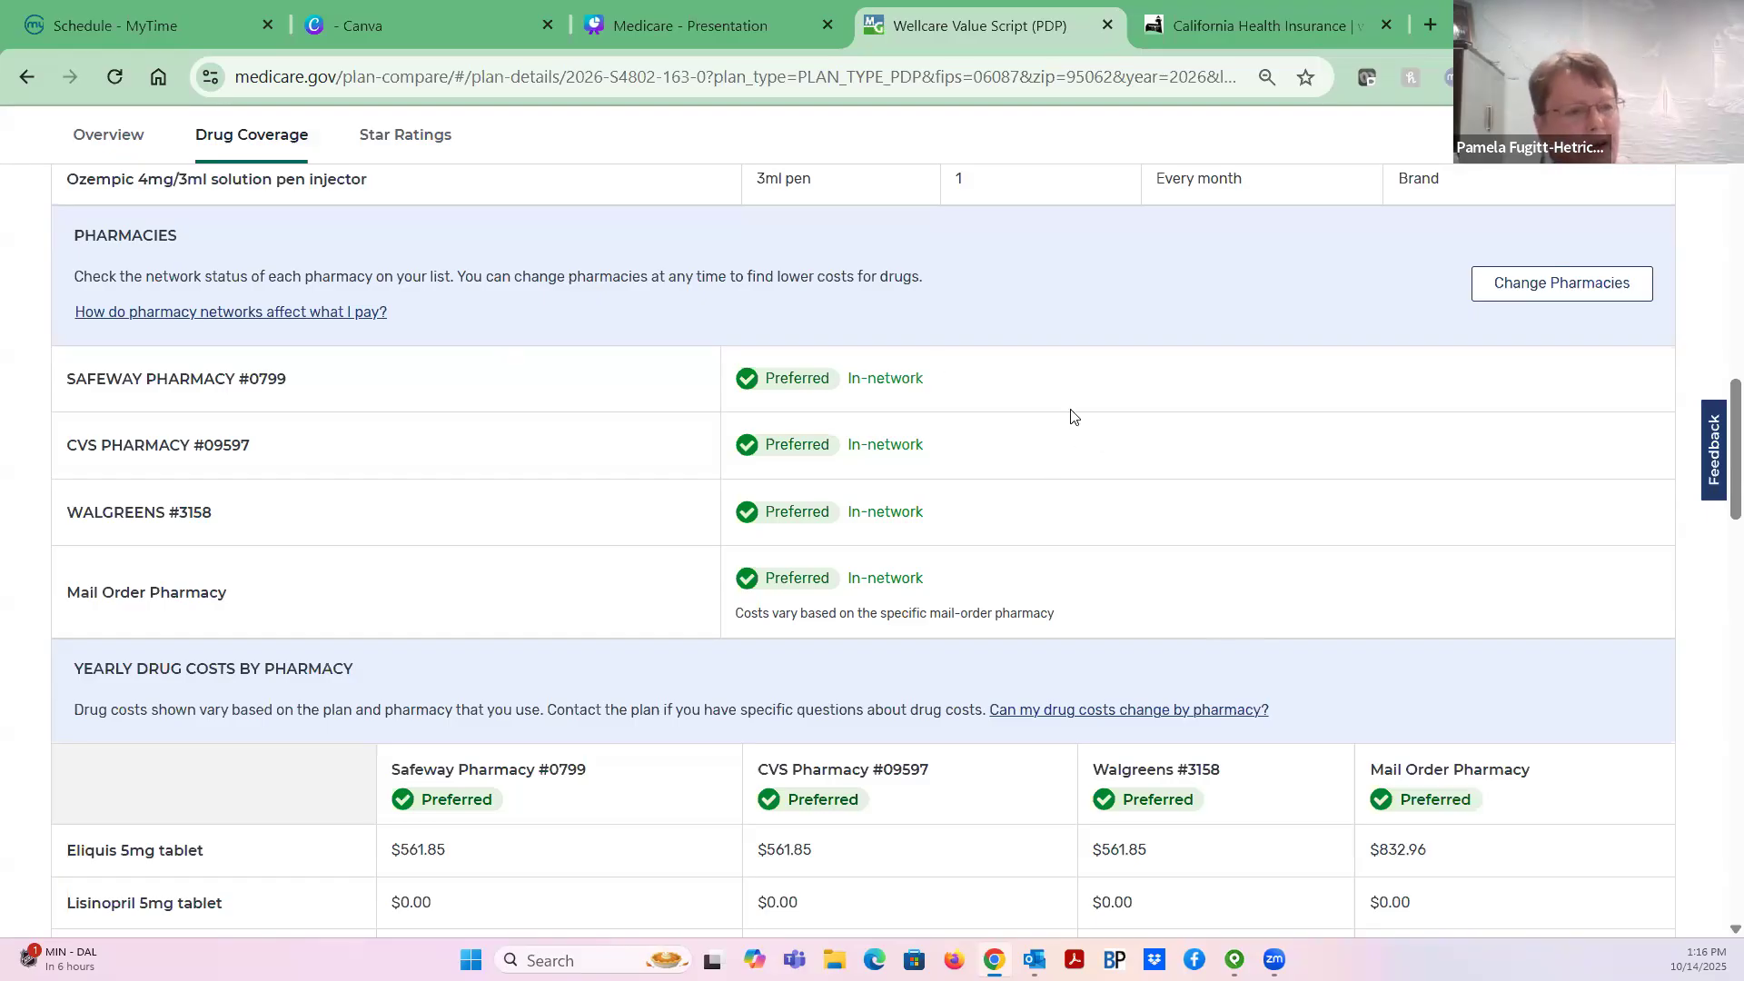
{"action": "scroll", "coordinate": [1033, 636], "scroll_direction": "down", "scroll_amount": 2}
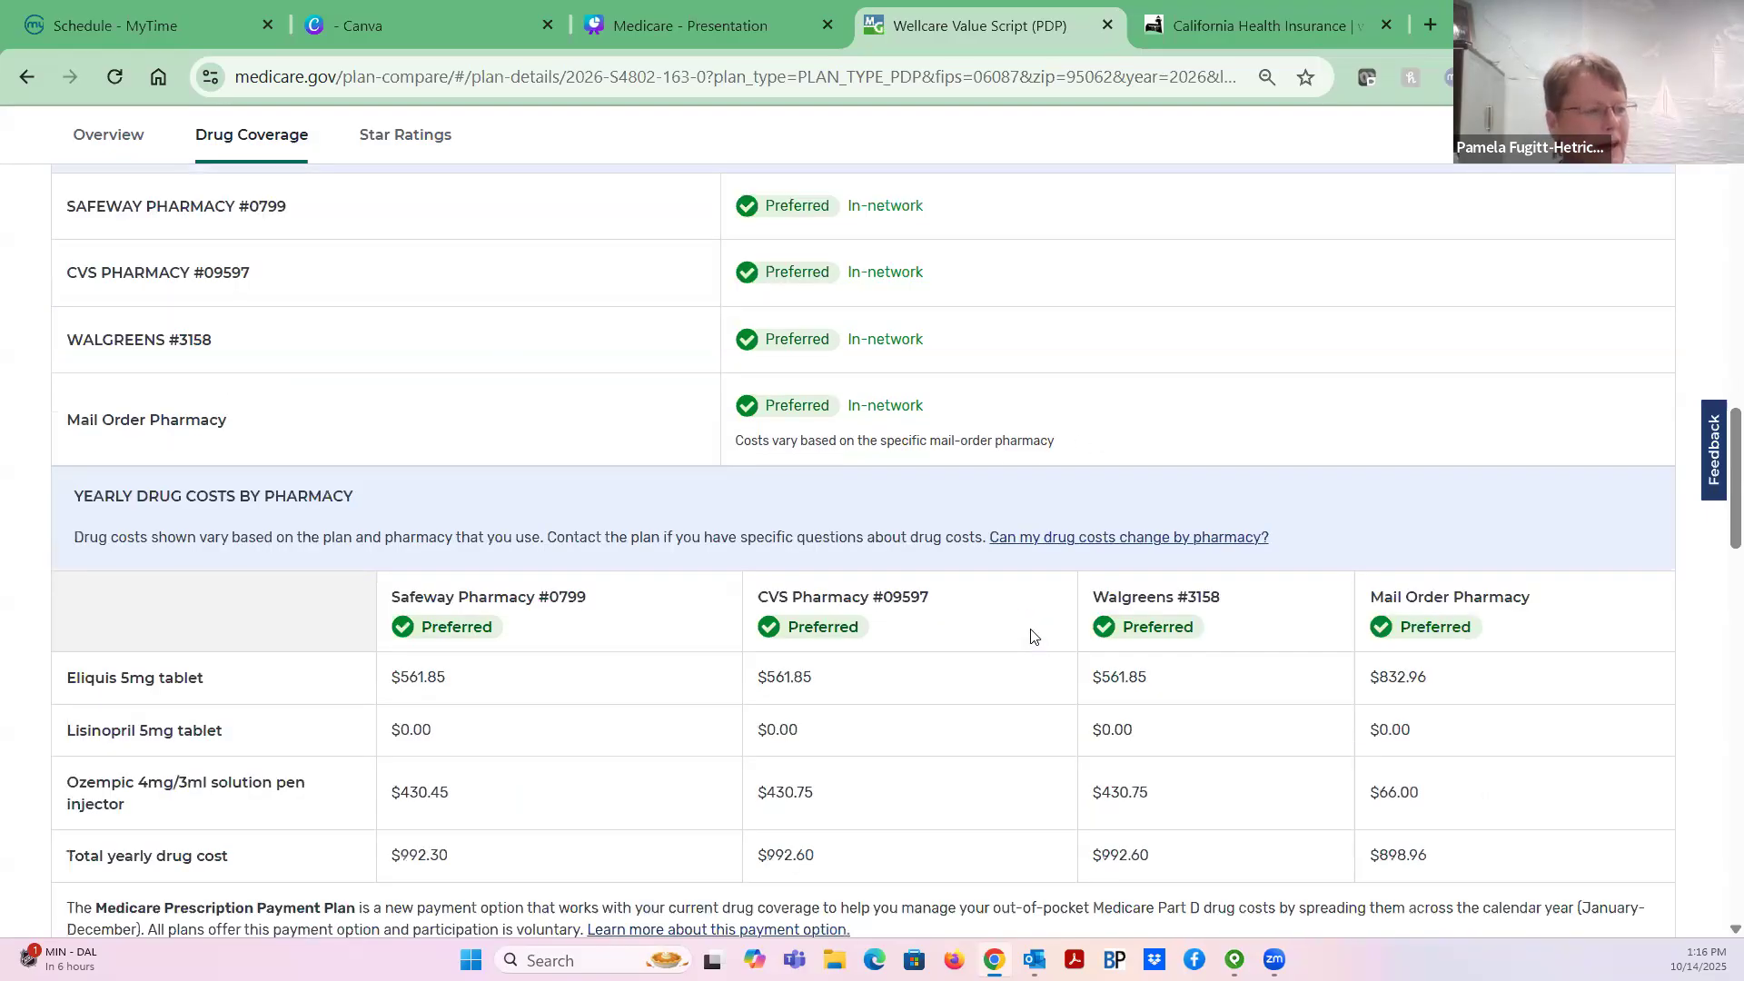
{"action": "scroll", "coordinate": [1031, 636], "scroll_direction": "down", "scroll_amount": 3}
{"action": "scroll", "coordinate": [1031, 638], "scroll_direction": "up", "scroll_amount": 5}
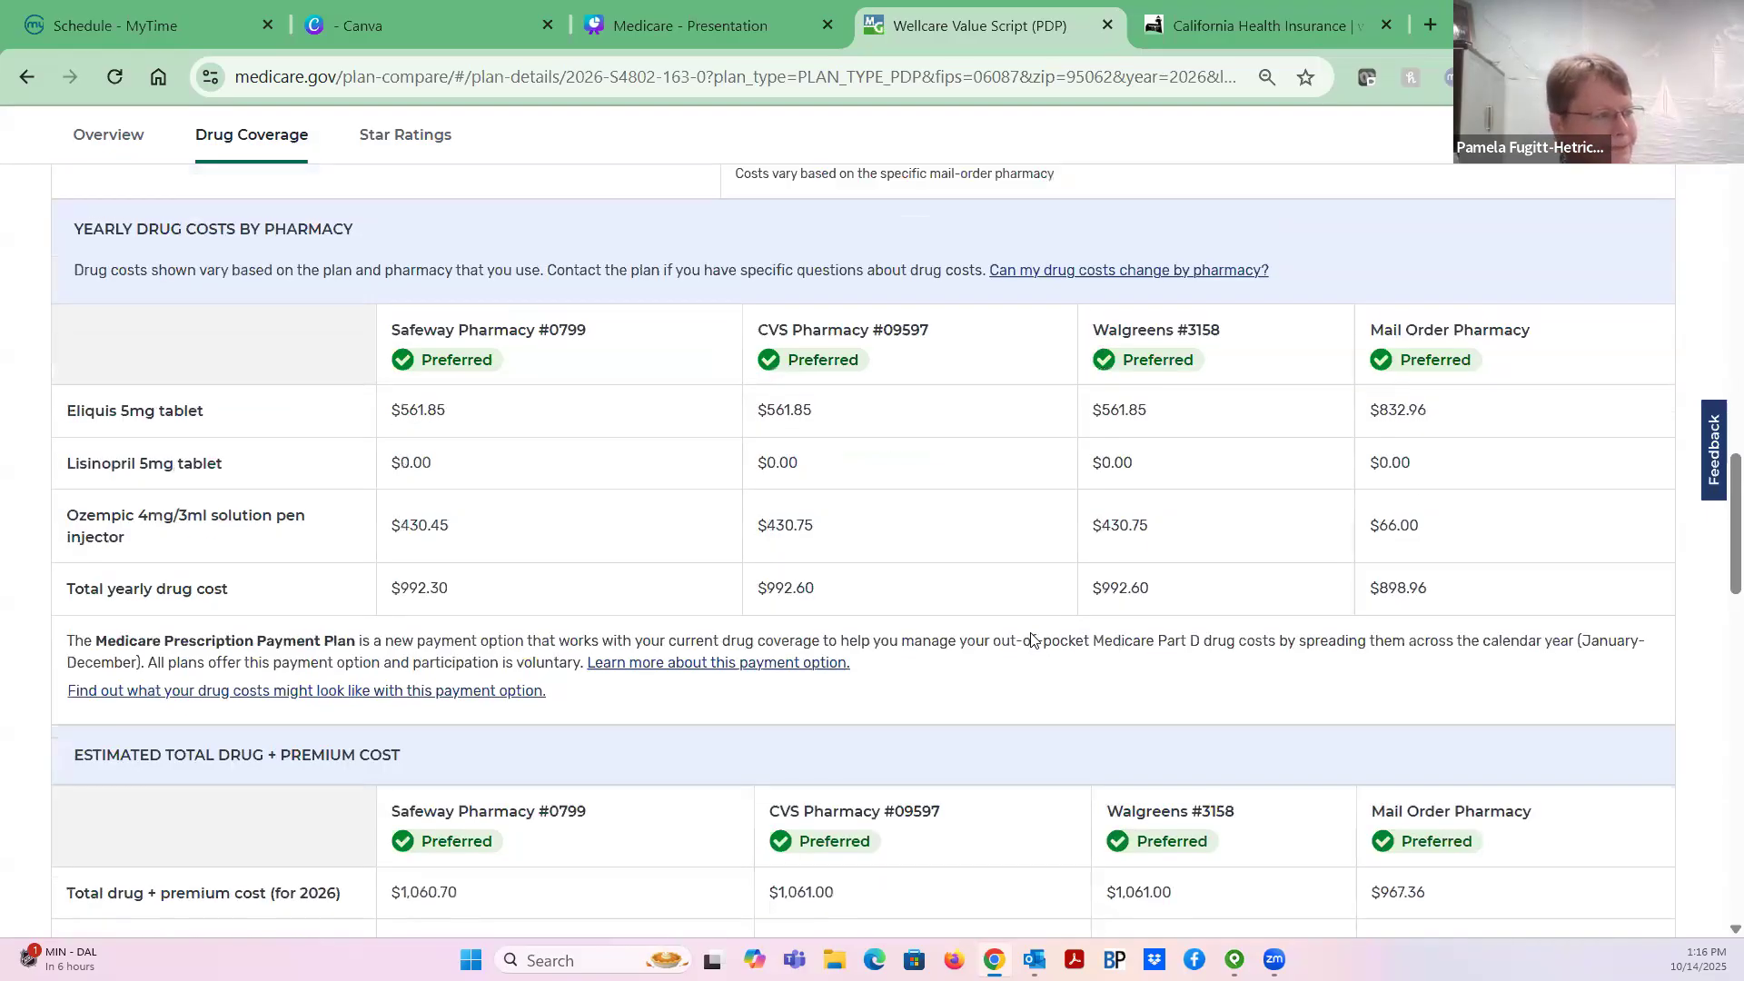
{"action": "scroll", "coordinate": [940, 420], "scroll_direction": "up", "scroll_amount": 3}
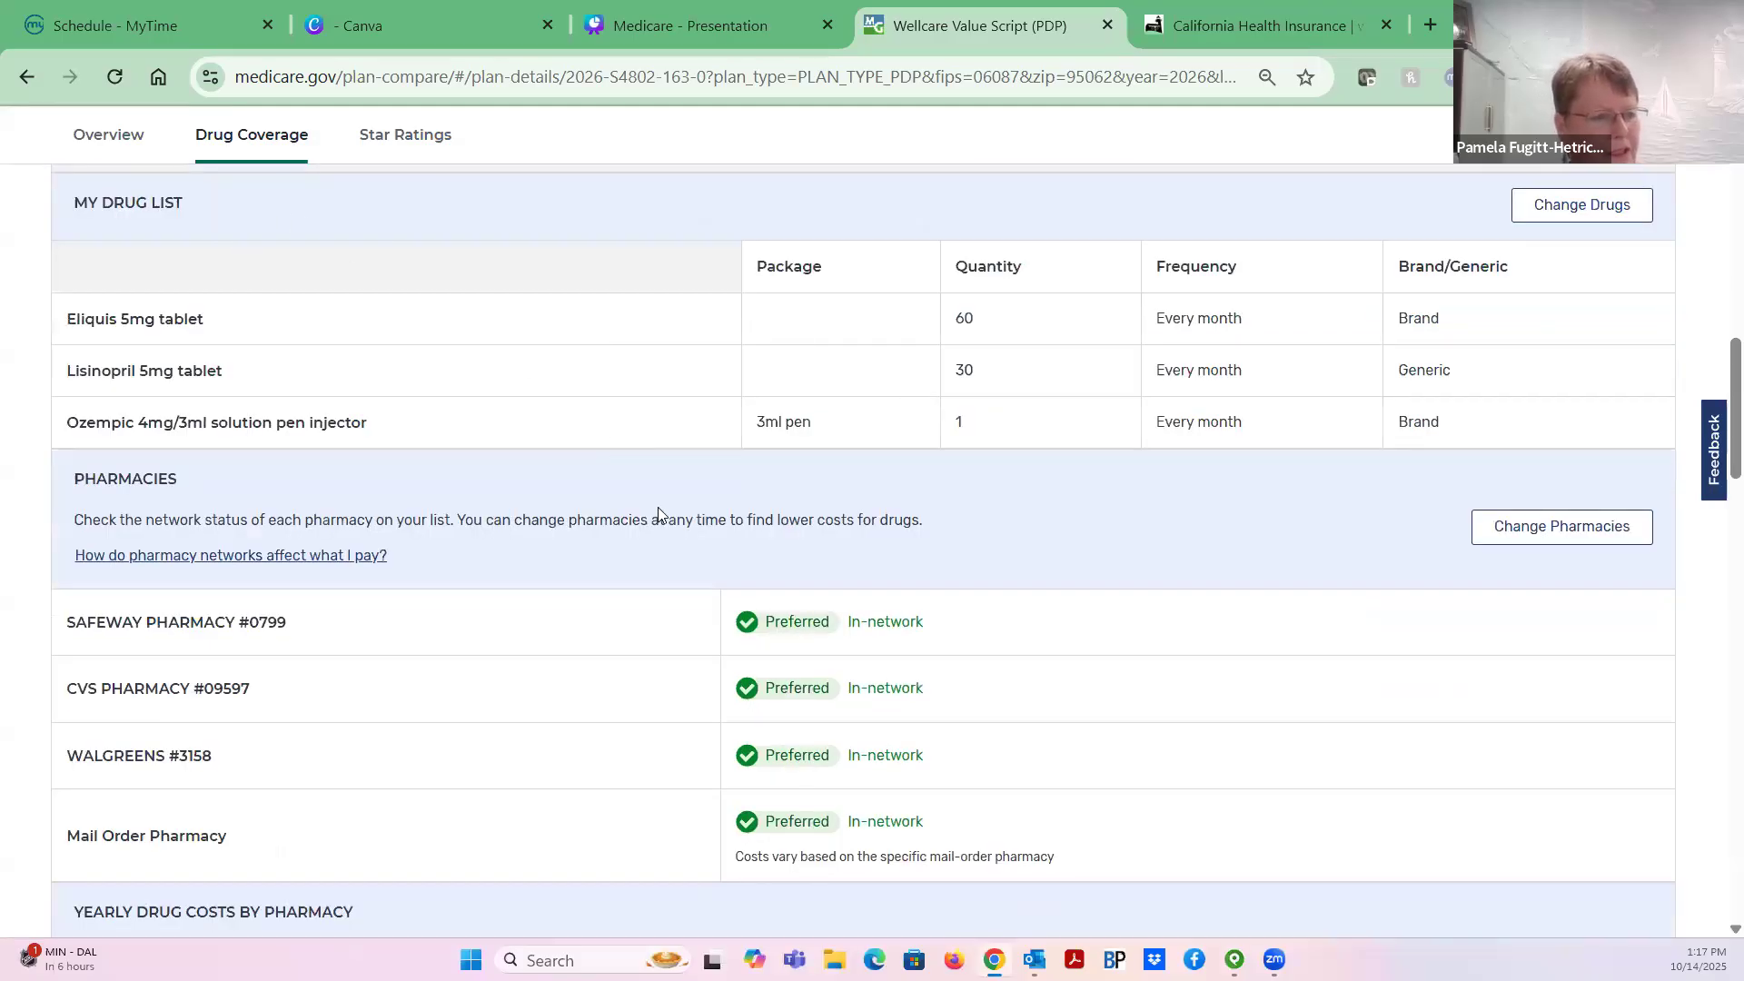
{"action": "scroll", "coordinate": [657, 507], "scroll_direction": "up", "scroll_amount": 3}
{"action": "scroll", "coordinate": [709, 545], "scroll_direction": "up", "scroll_amount": 12}
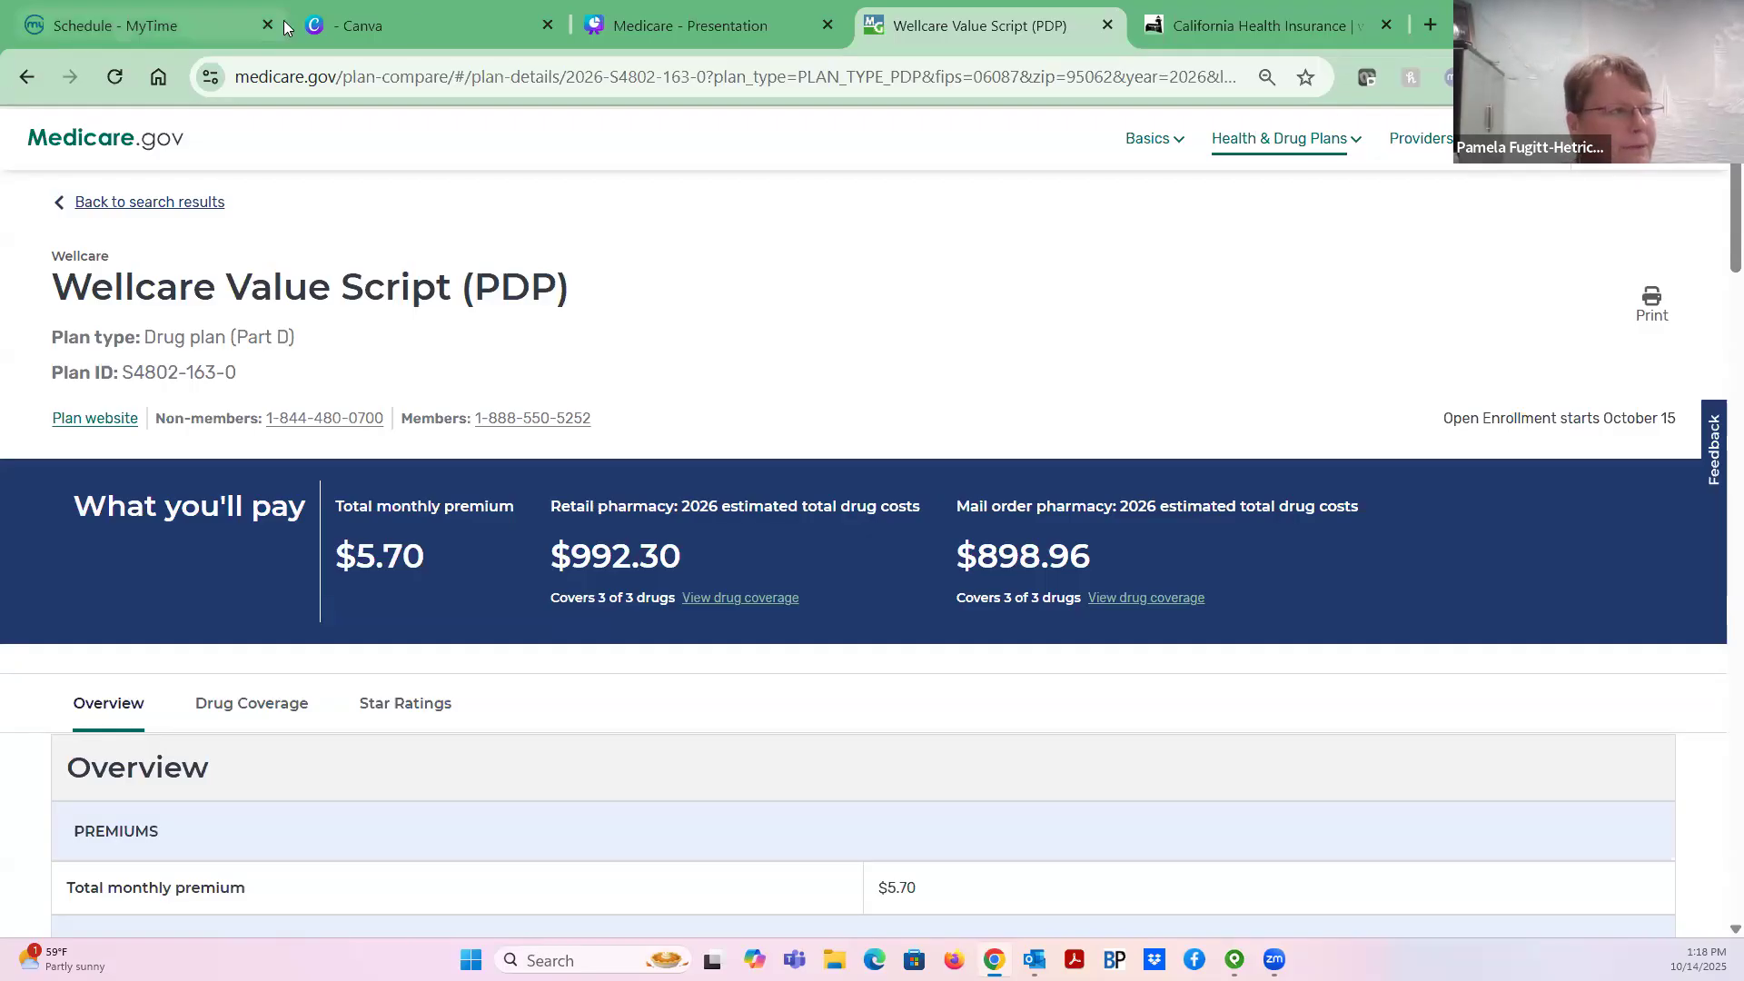
Switch to the Medicare presentation in Canva and present page 11, the guide to creating a Medicare.gov account, in full screen
{"action": "mouse_move", "coordinate": [681, 27]}
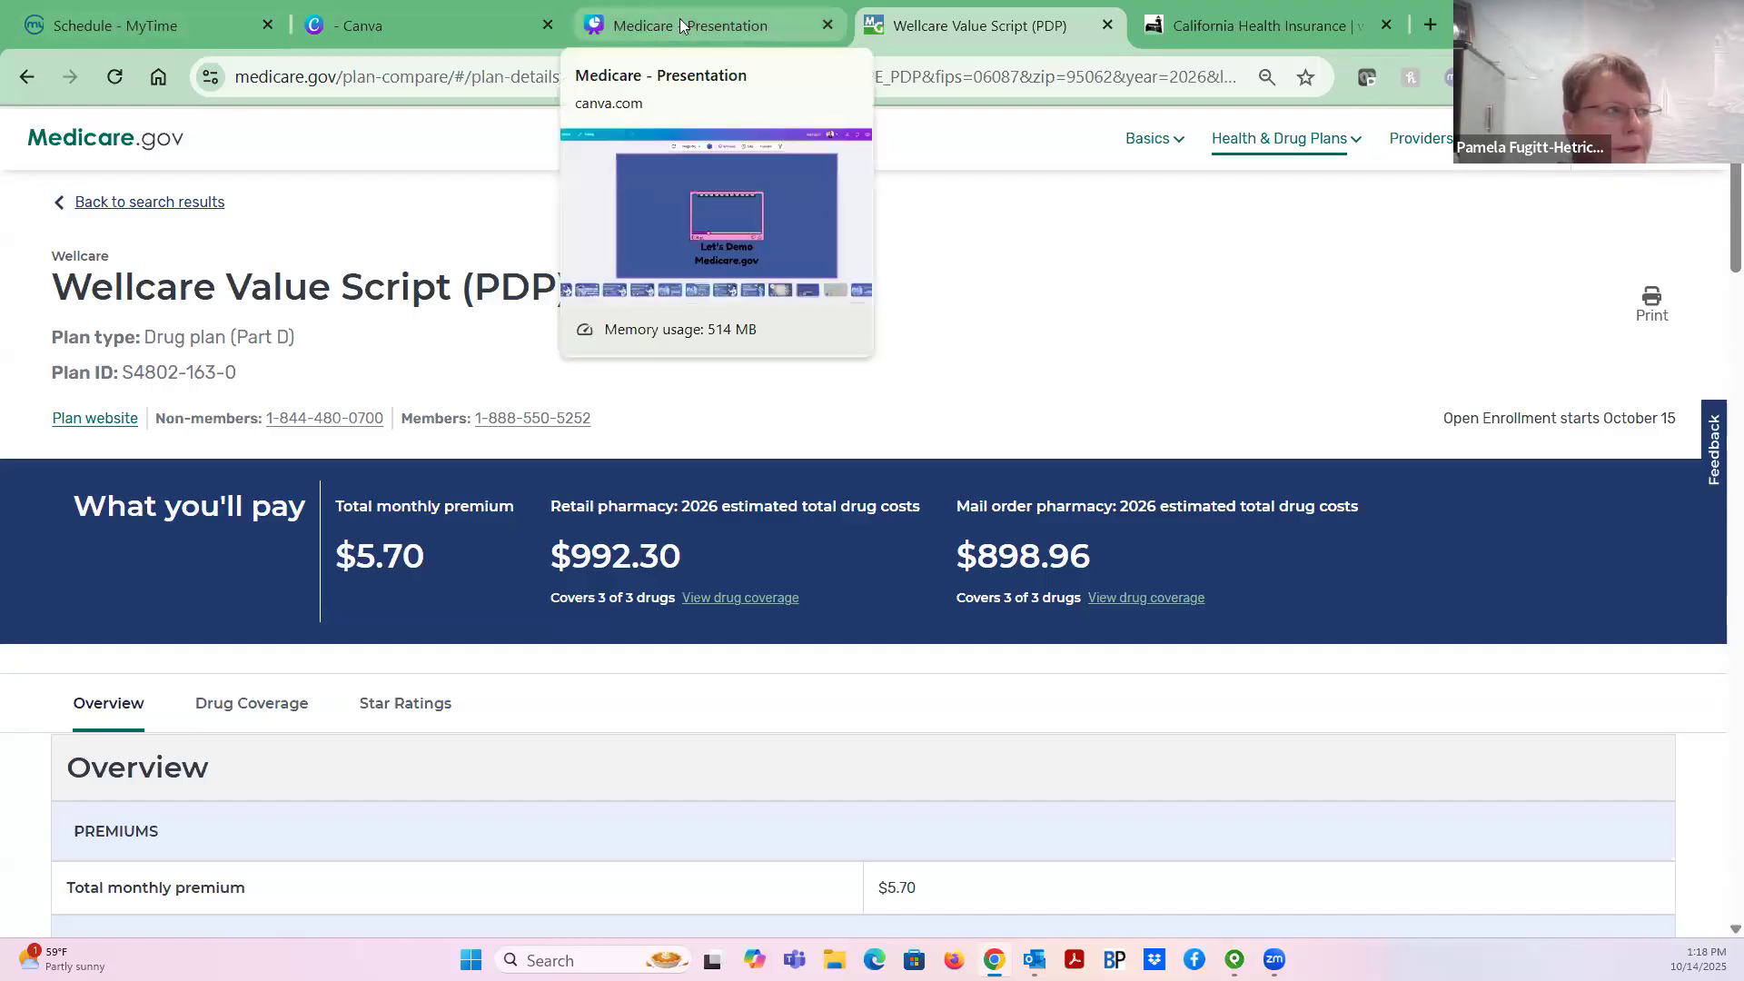
{"action": "left_click", "coordinate": [699, 25]}
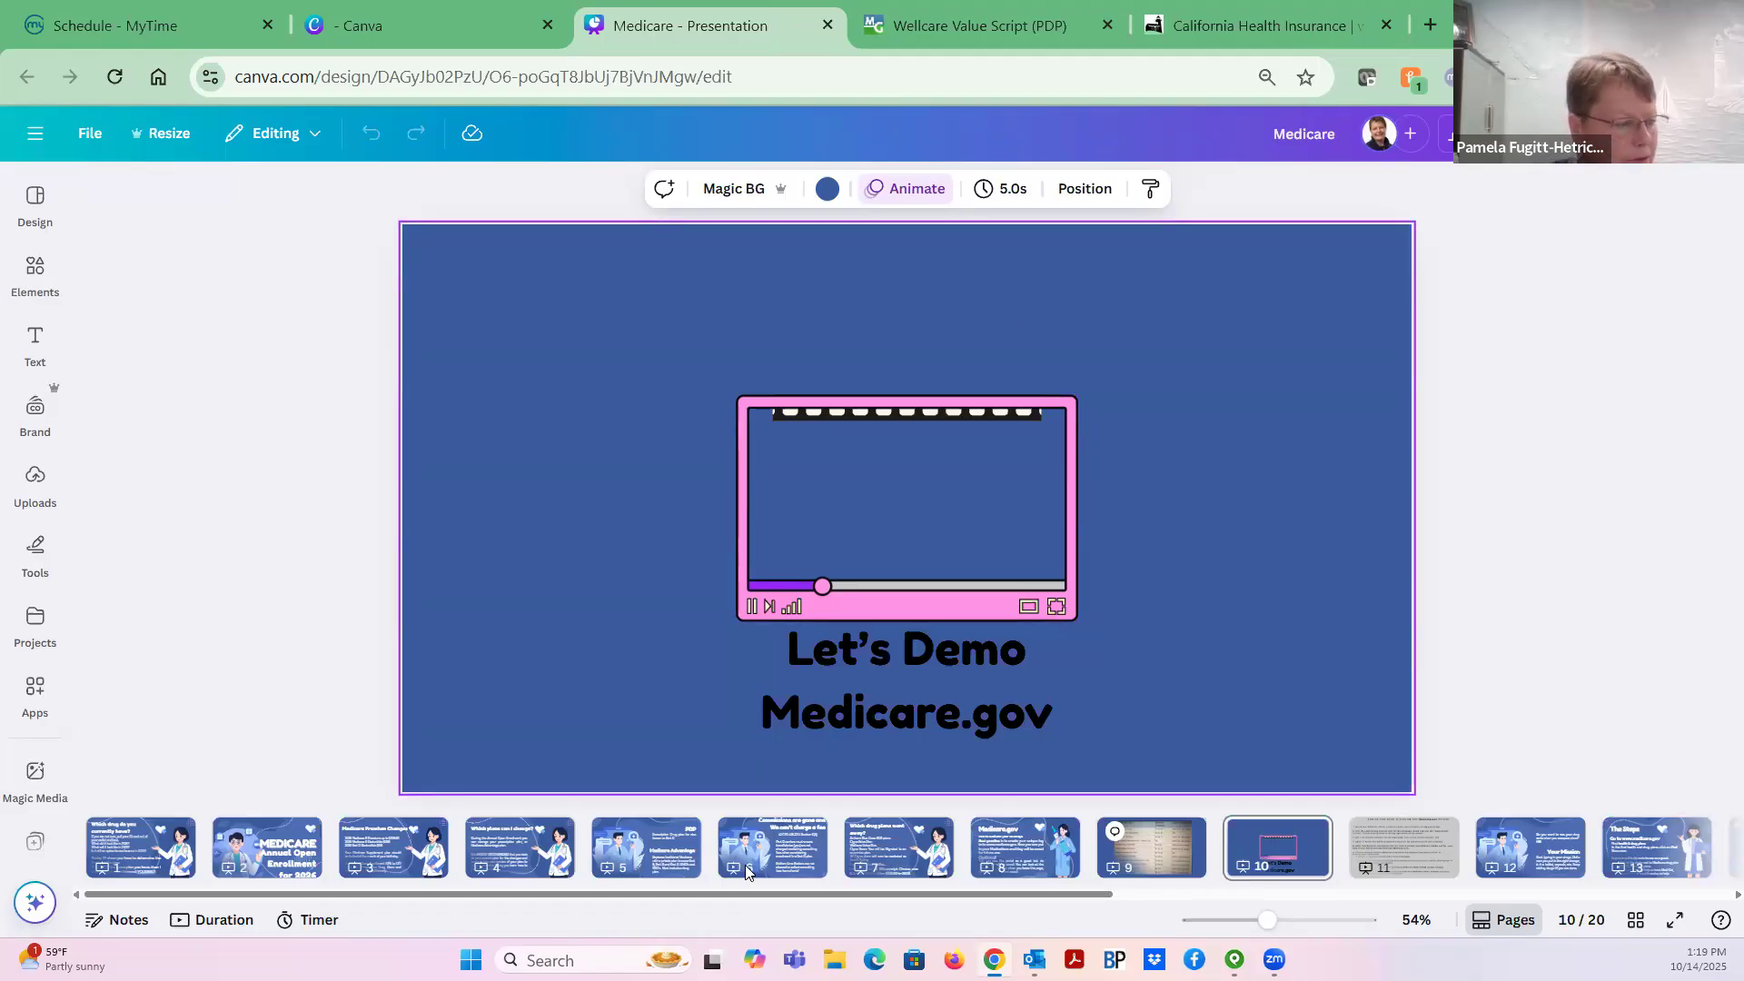
{"action": "left_click", "coordinate": [1578, 549]}
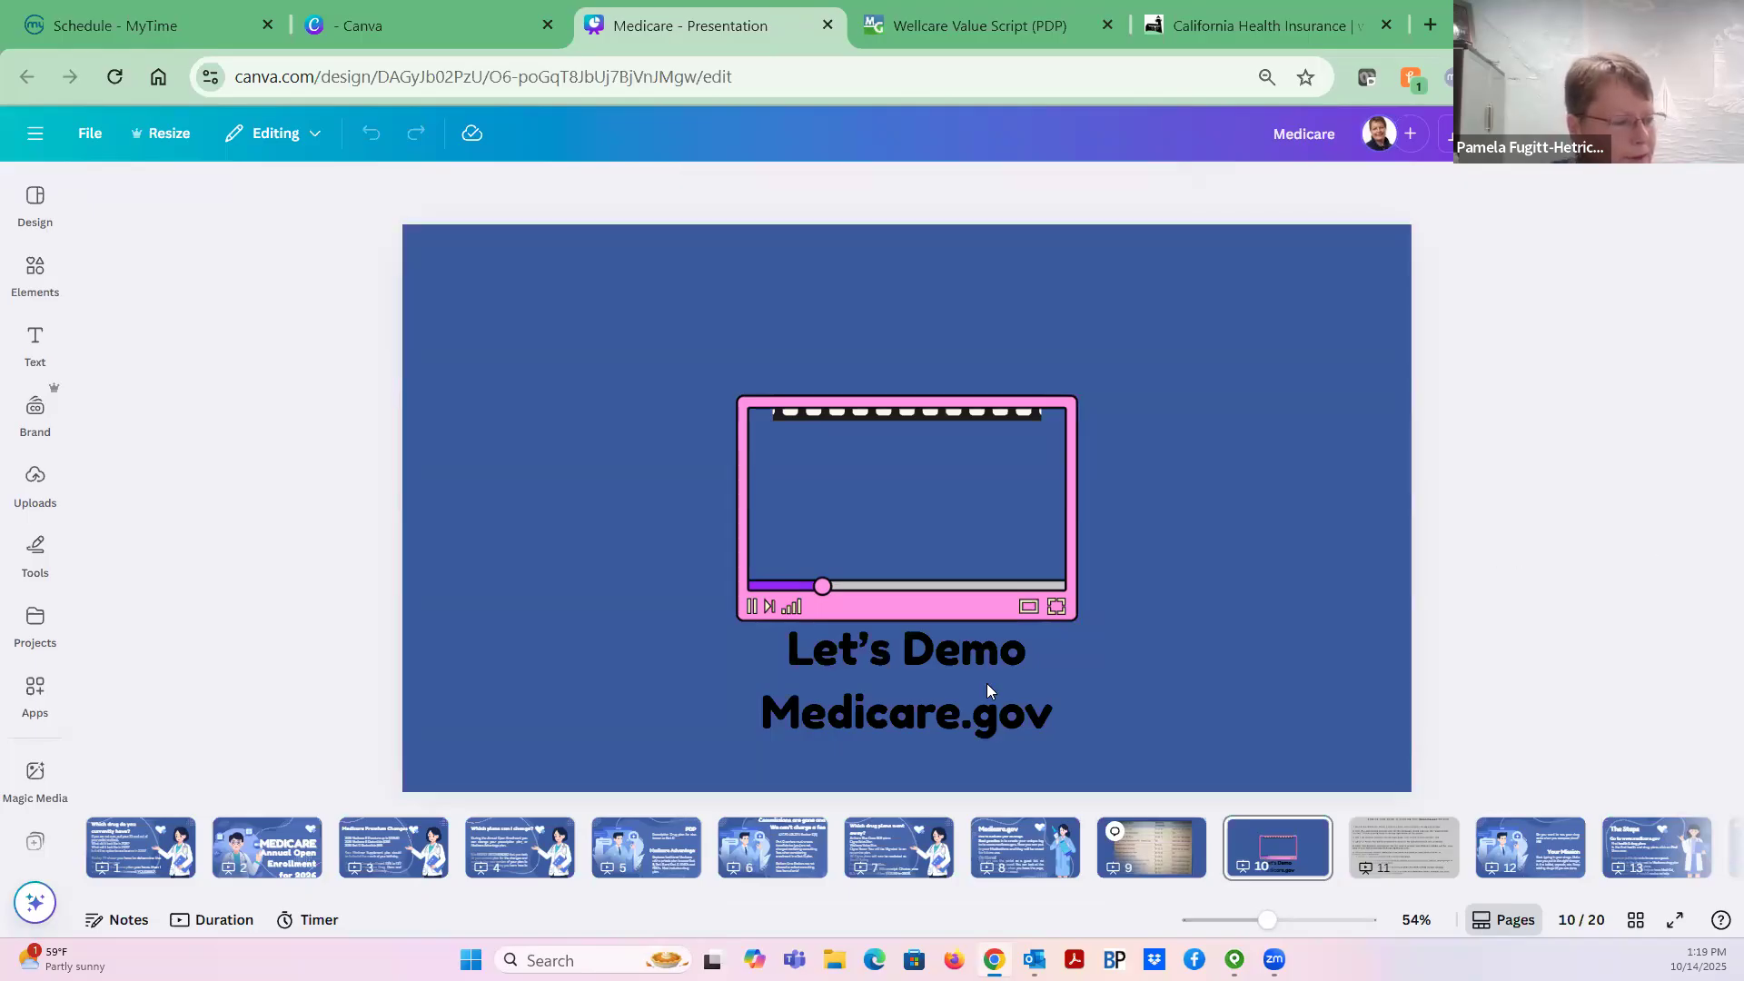
{"action": "left_click", "coordinate": [1409, 858]}
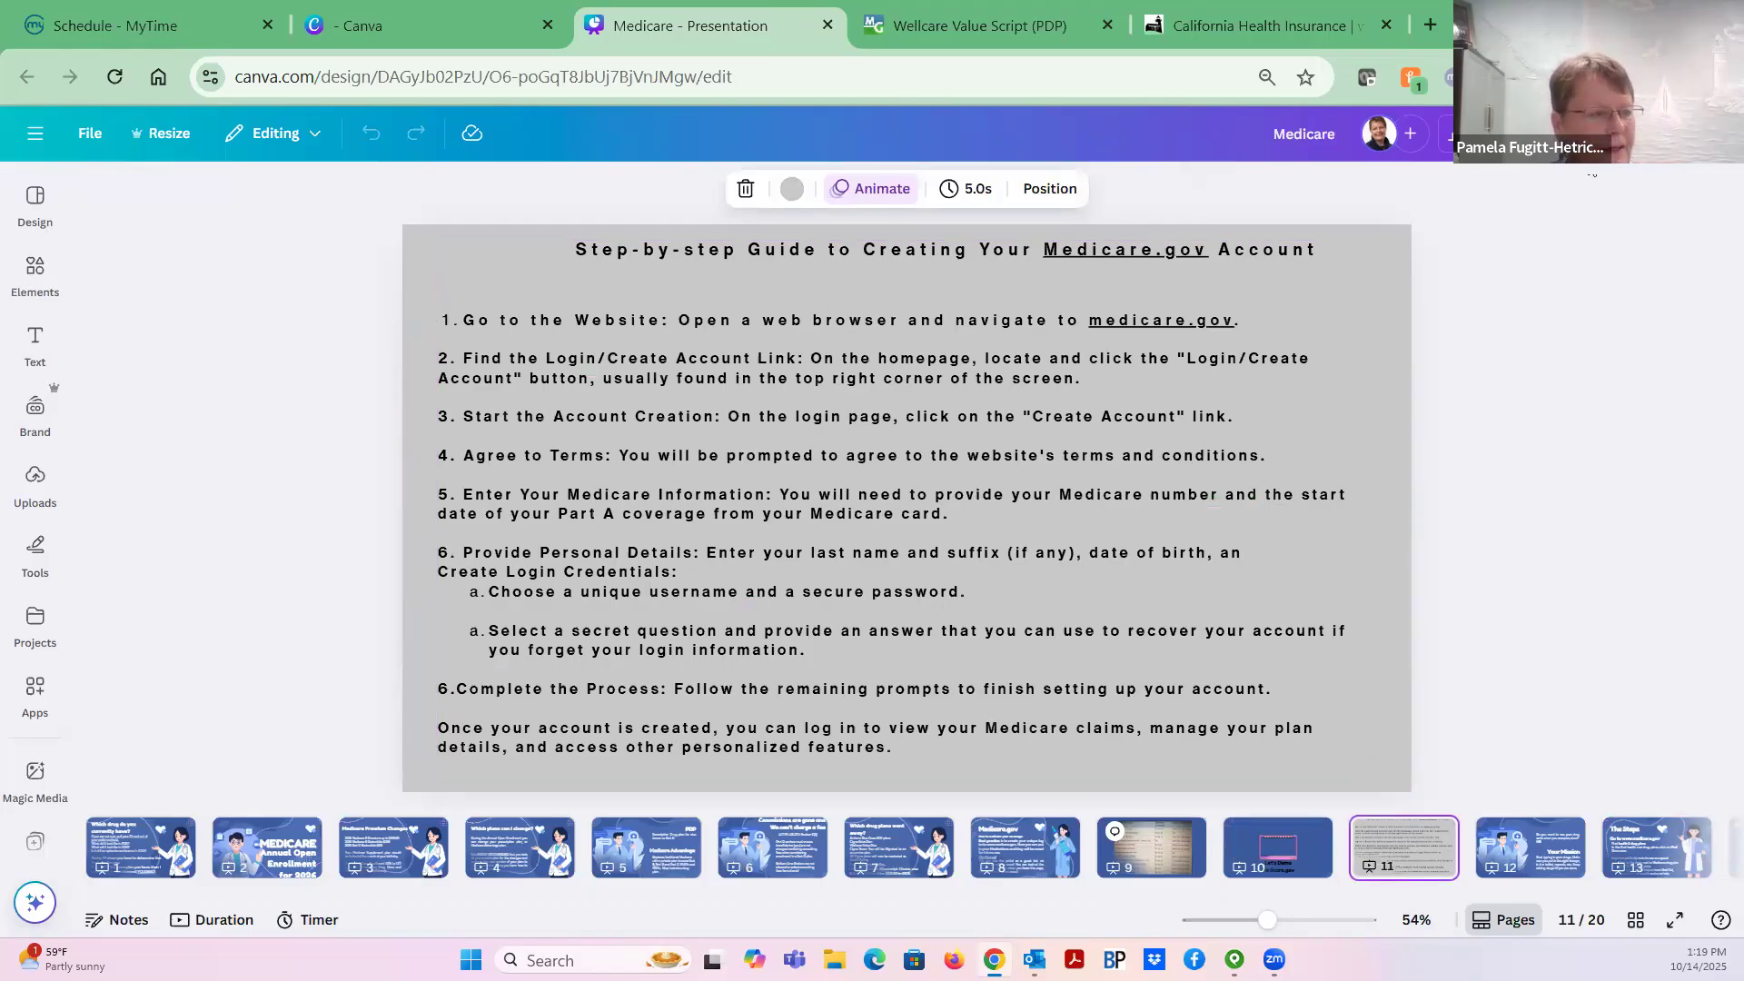
{"action": "left_click", "coordinate": [1489, 133]}
{"action": "left_click", "coordinate": [1537, 673]}
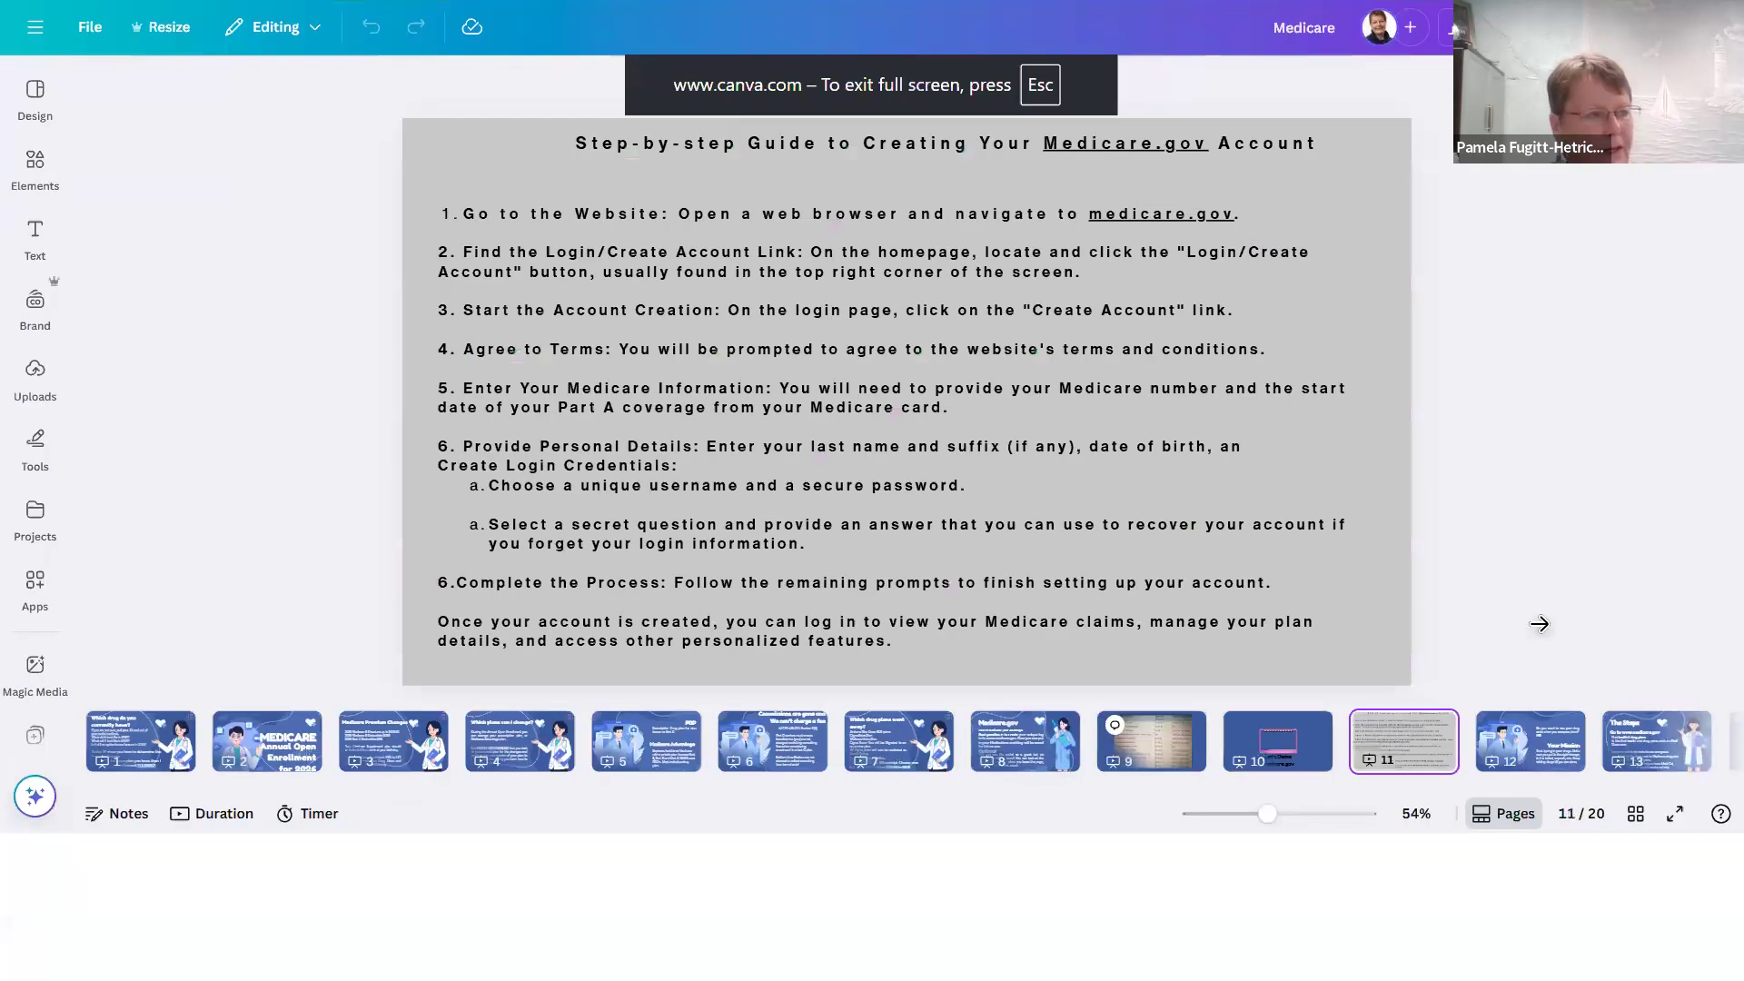